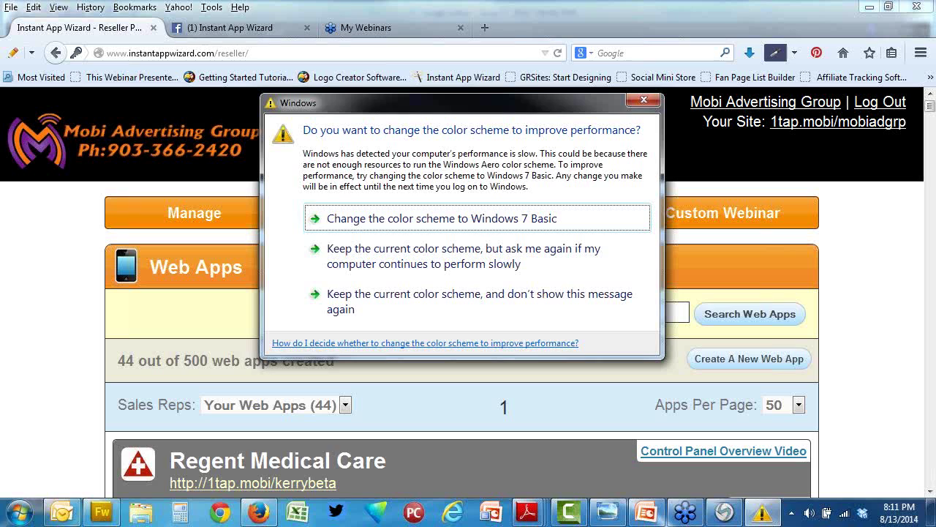
# Step: Dismiss the Windows colour-scheme warning and switch to Fireworks with the Greenway Auto logo
pyautogui.click(388, 297)
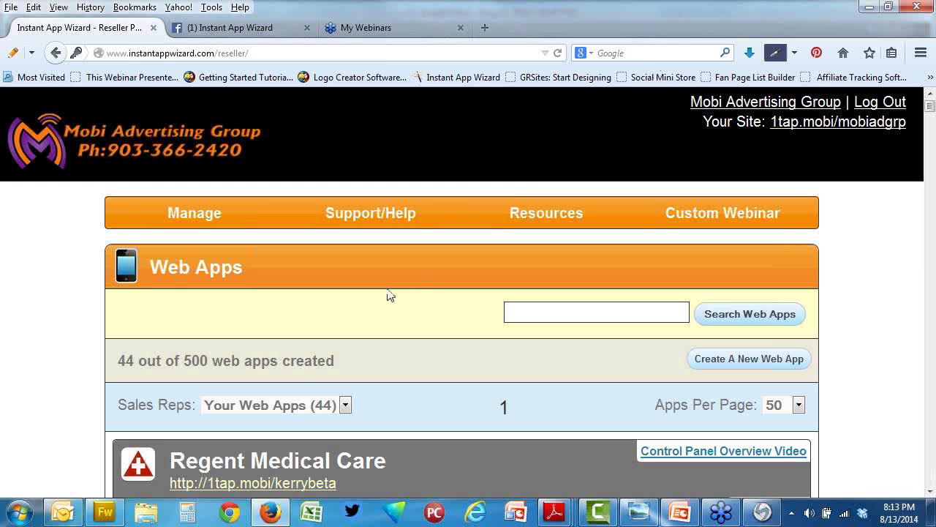
pyautogui.scroll(-2, 390, 295)
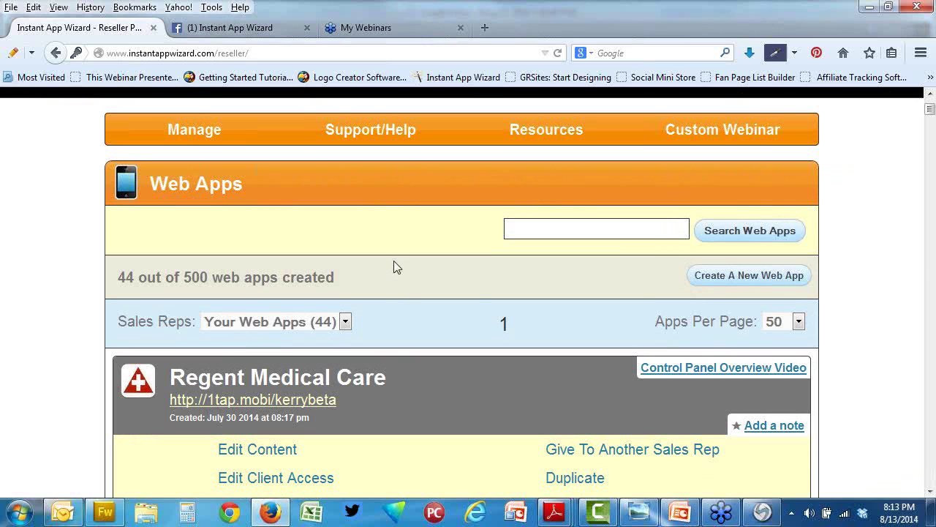
pyautogui.click(105, 512)
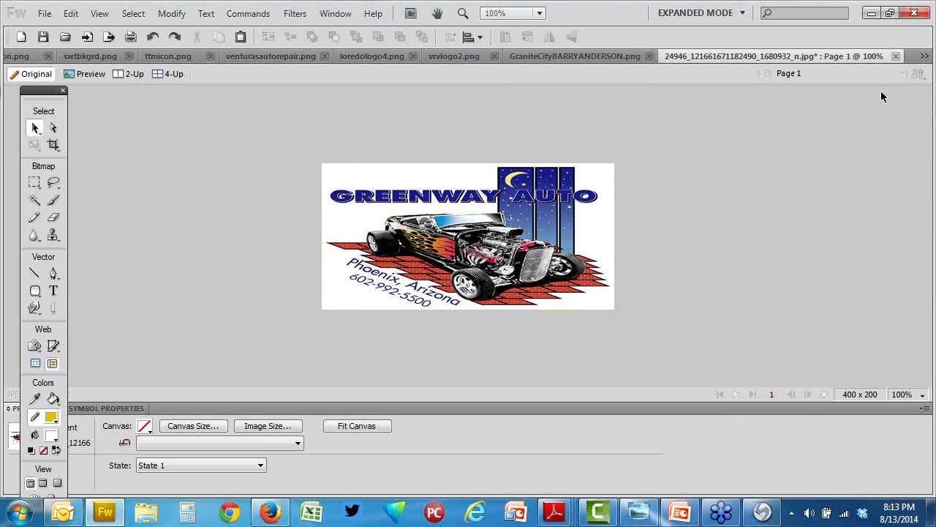
# Step: Close all nine open images, from Greenway Auto to the anatomy icon, discarding changes
pyautogui.click(895, 56)
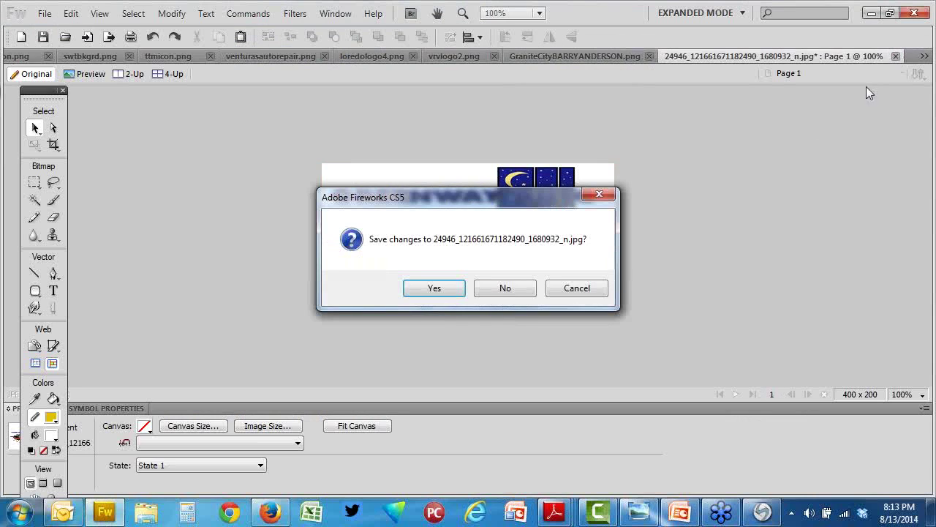
pyautogui.click(505, 288)
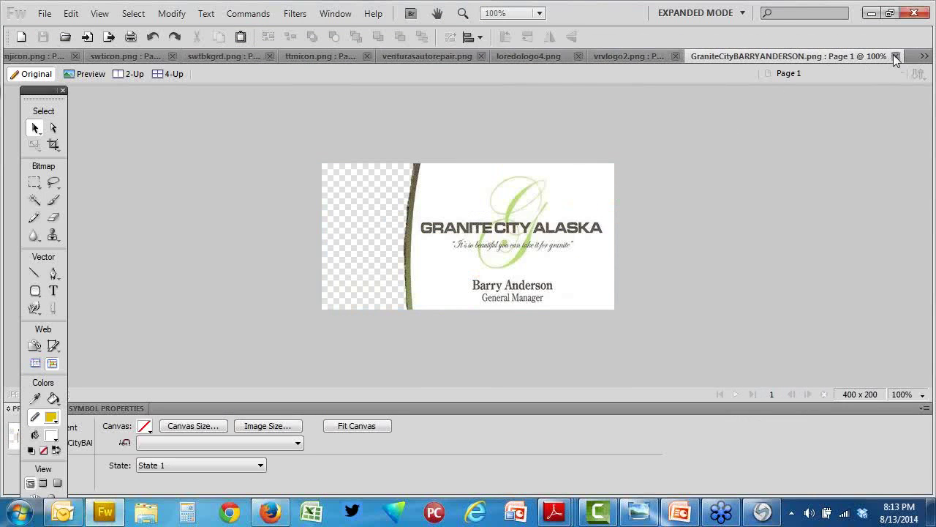
pyautogui.click(893, 57)
pyautogui.click(756, 55)
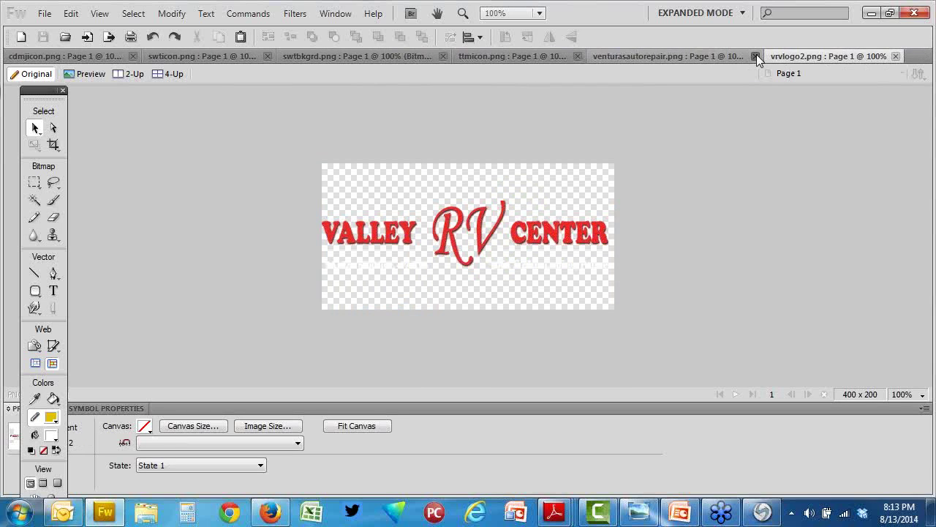
pyautogui.click(756, 56)
pyautogui.click(725, 57)
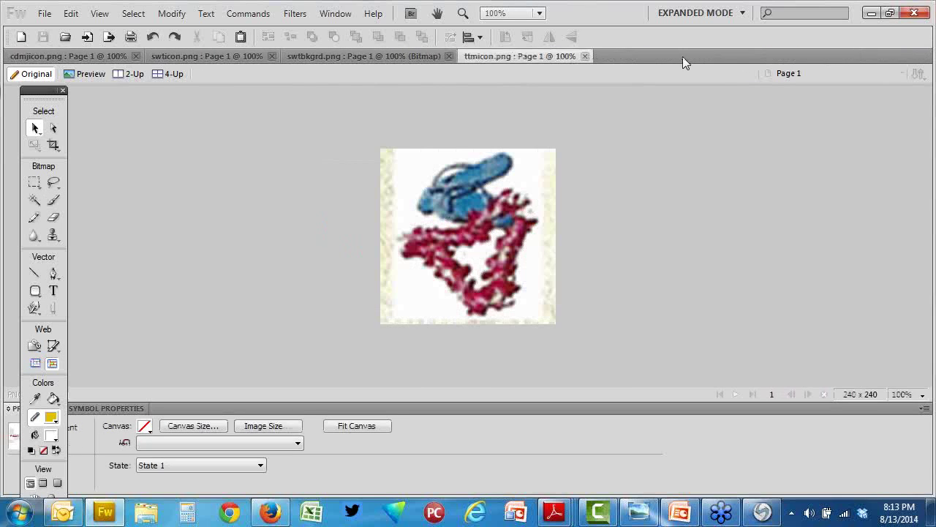
pyautogui.click(584, 56)
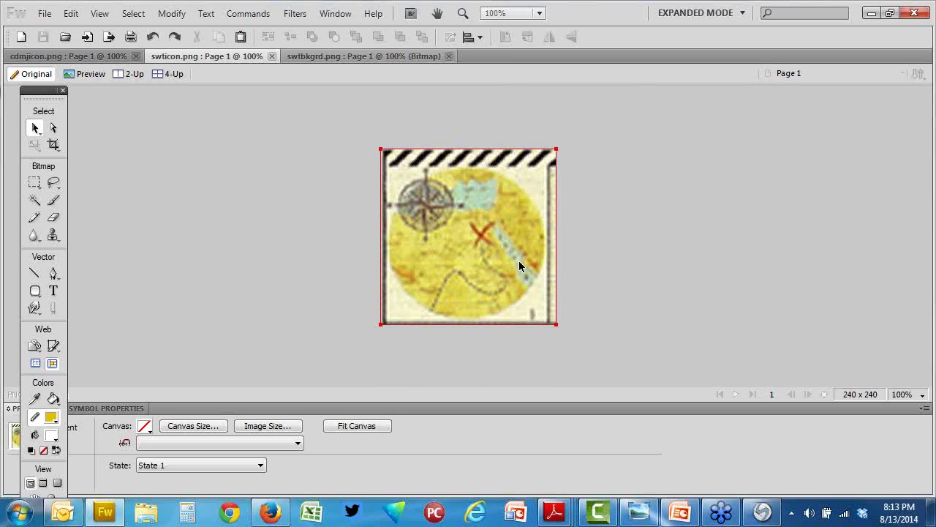
pyautogui.click(449, 56)
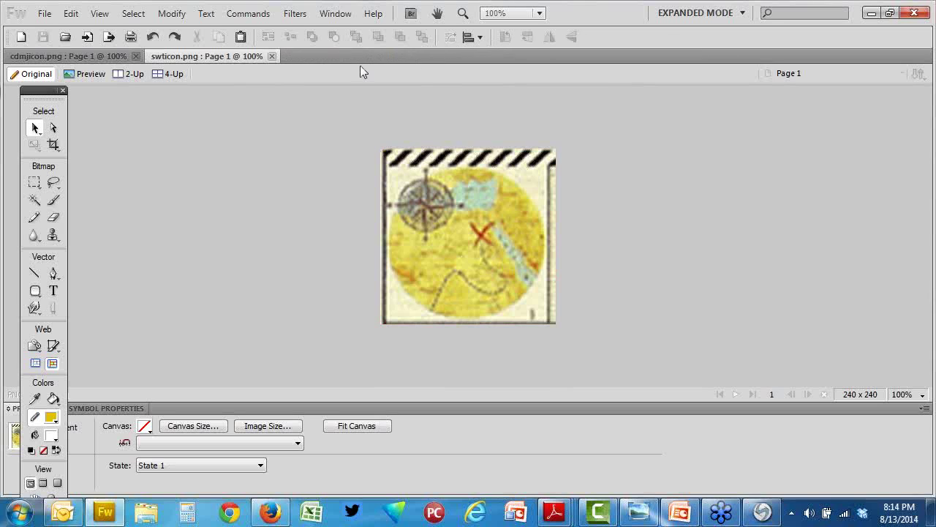
pyautogui.click(273, 57)
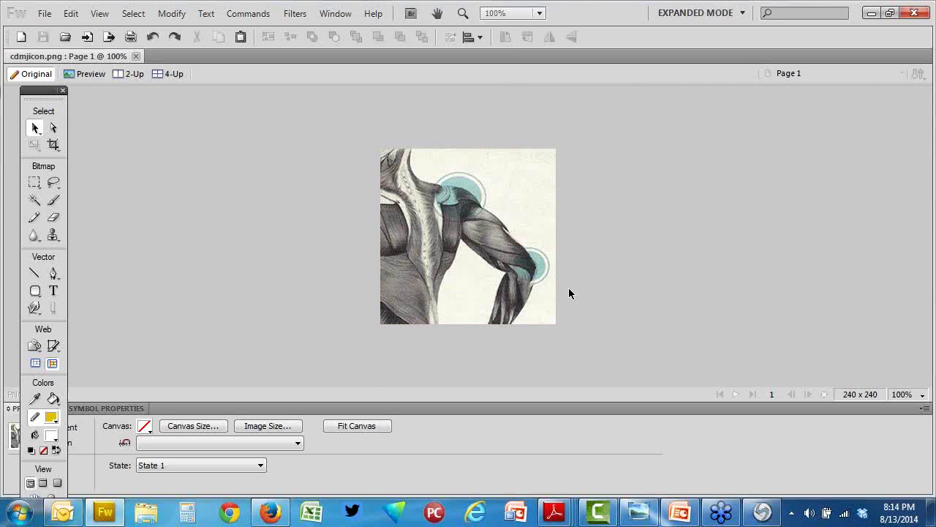
pyautogui.click(136, 56)
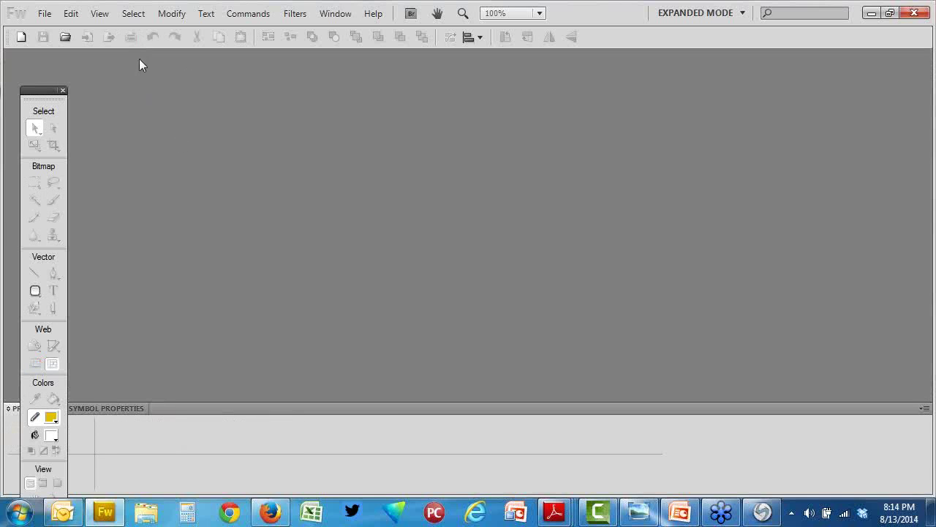
# Step: Create a new transparent 400 x 200 pixel Fireworks document
pyautogui.click(44, 13)
pyautogui.moveTo(139, 74)
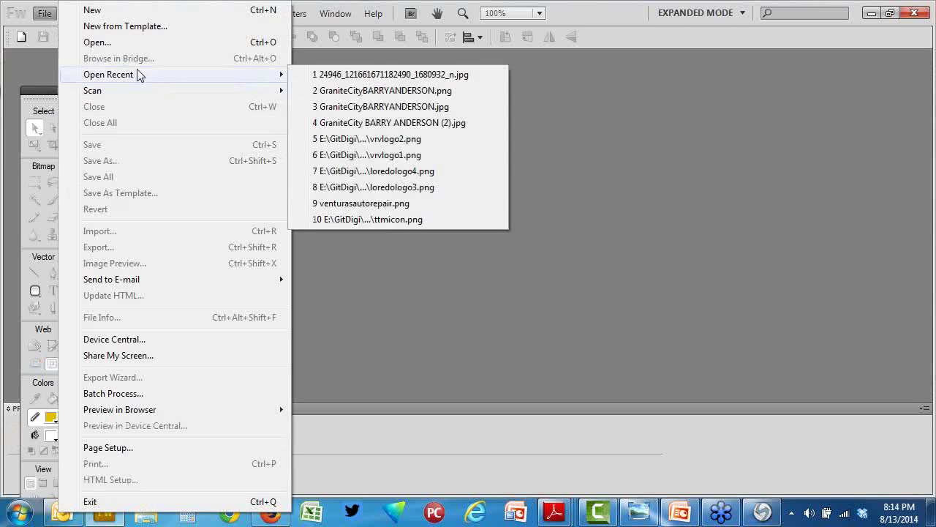
pyautogui.click(143, 11)
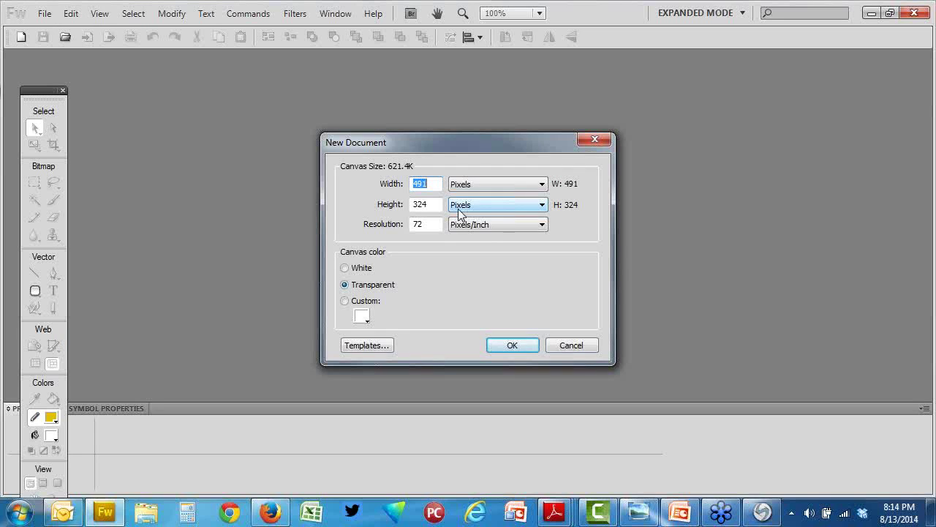
pyautogui.write('400')
pyautogui.press('Tab')
pyautogui.write('200')
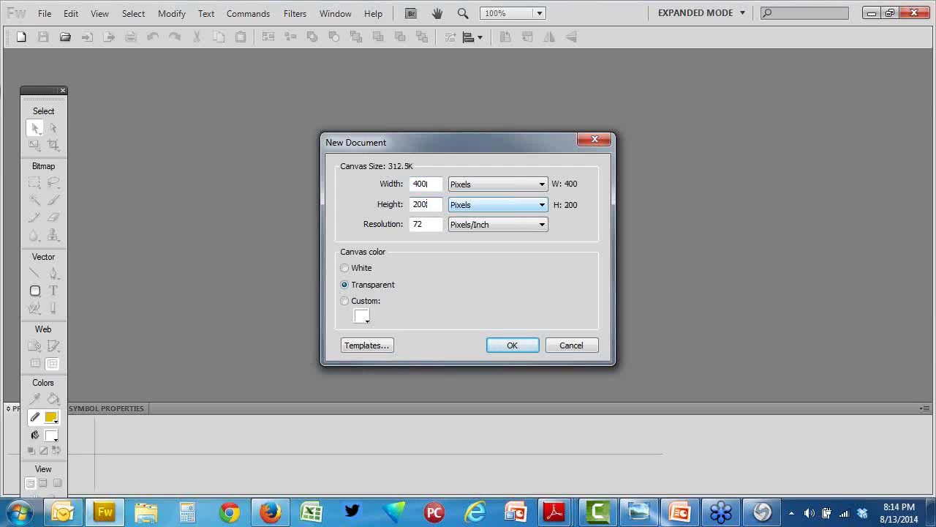
pyautogui.click(503, 346)
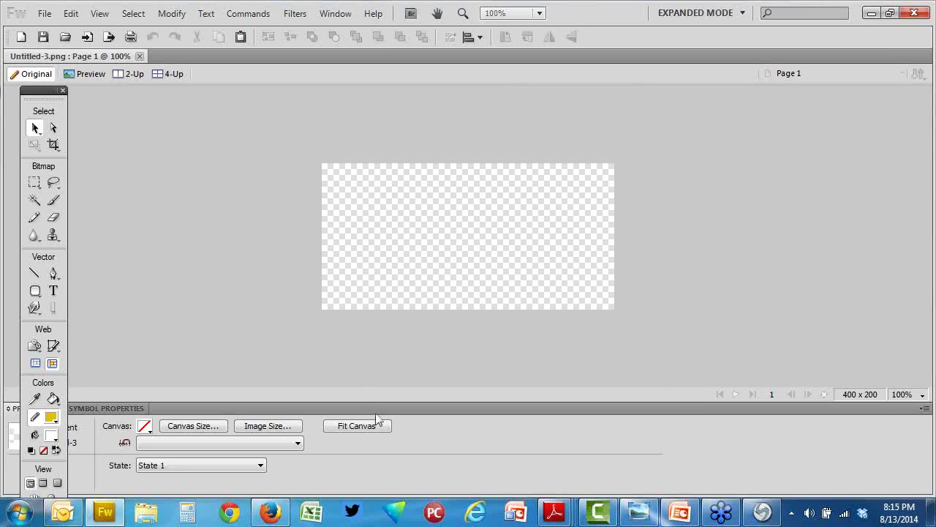
# Step: Search Google Images for 'roofer' in a new browser tab
pyautogui.click(285, 521)
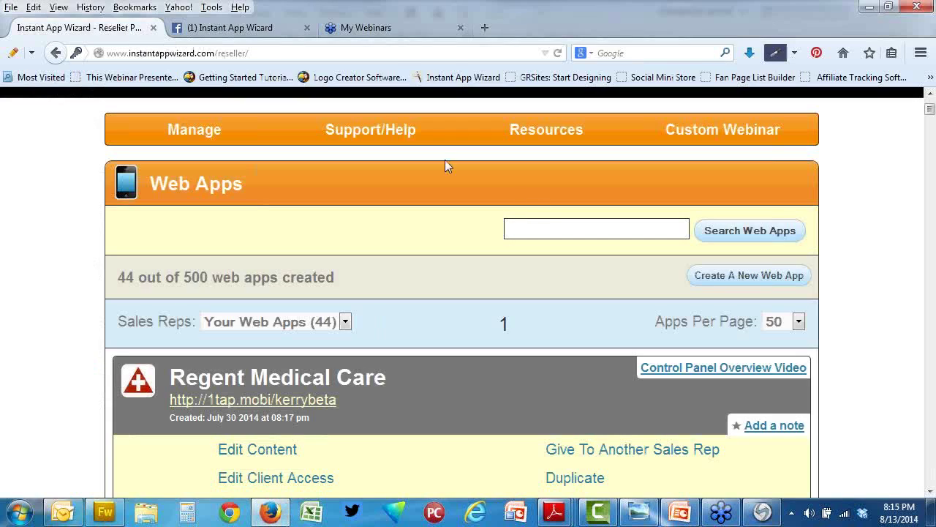
pyautogui.click(485, 28)
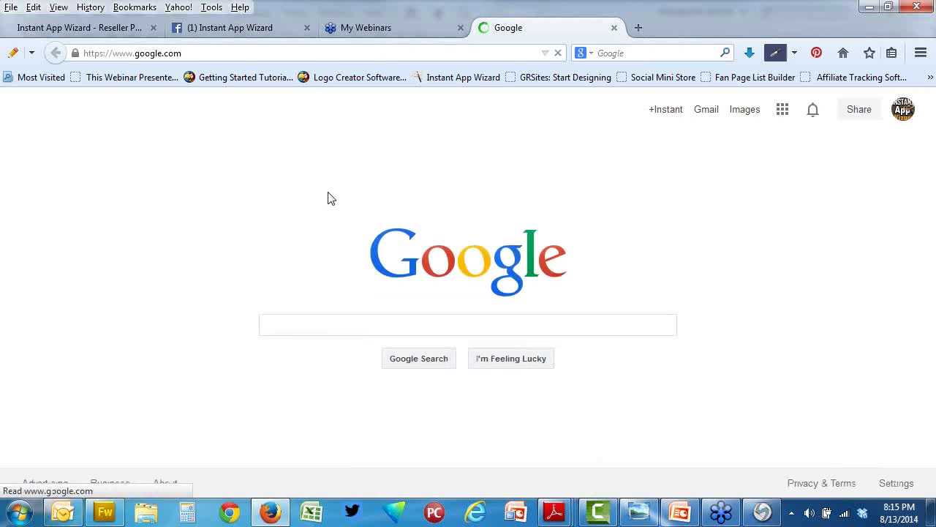
pyautogui.click(749, 112)
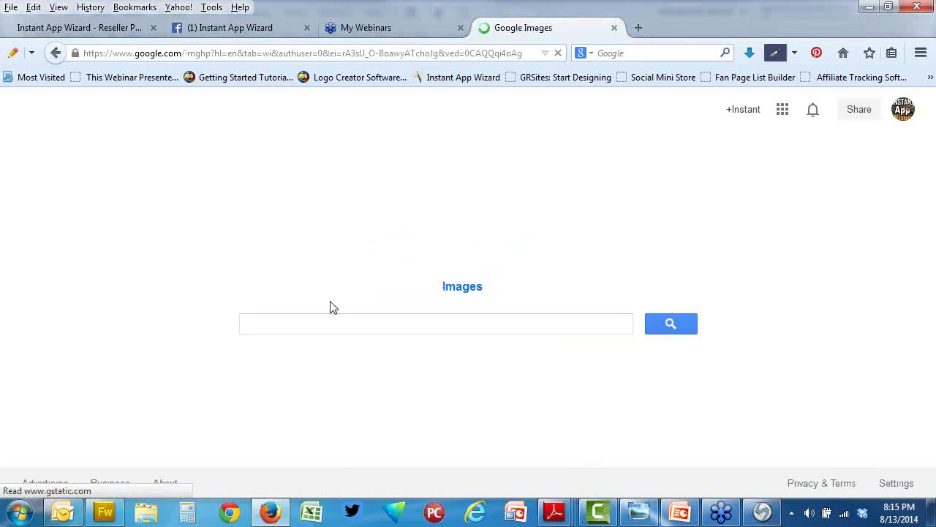
pyautogui.write('roof')
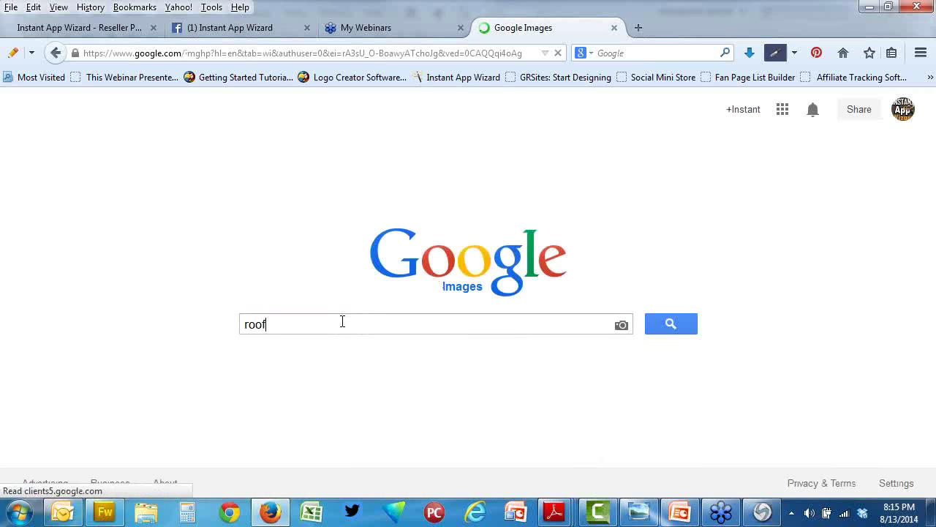
pyautogui.write('er')
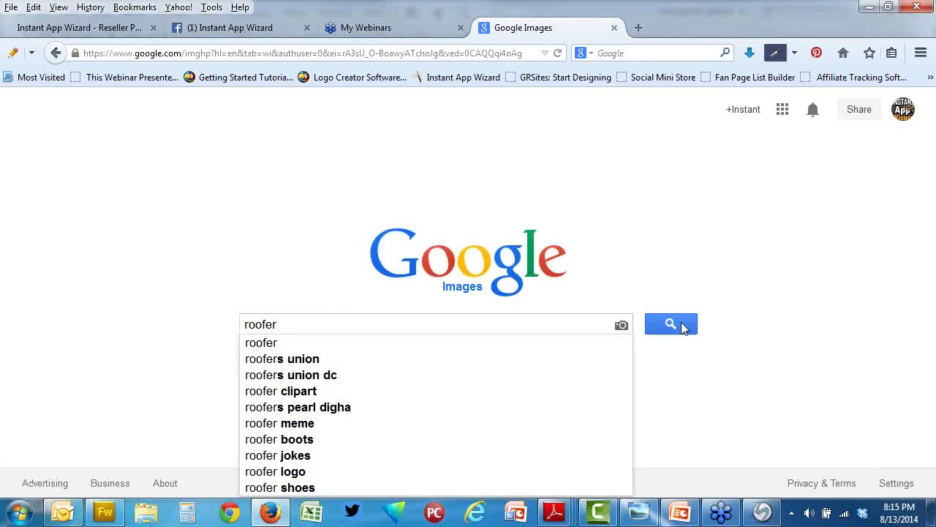
pyautogui.click(682, 327)
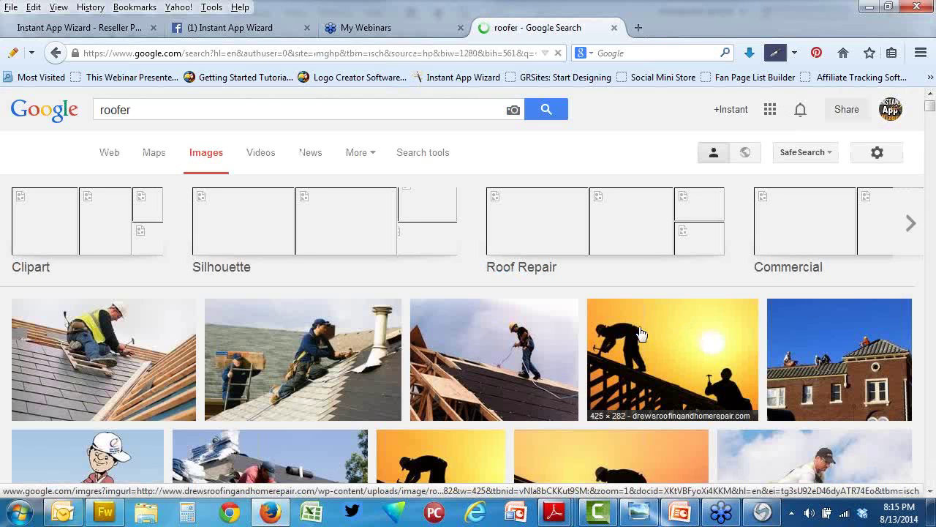
pyautogui.scroll(-4, 640, 334)
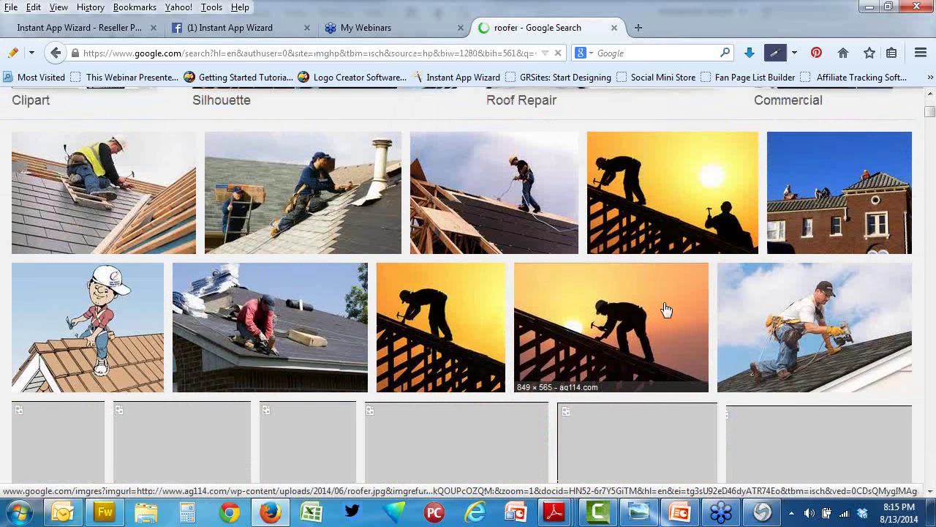
# Step: Save the sunset roofer silhouette photo to the Desktop as roofer-bsl-nc.jpg
pyautogui.click(674, 201)
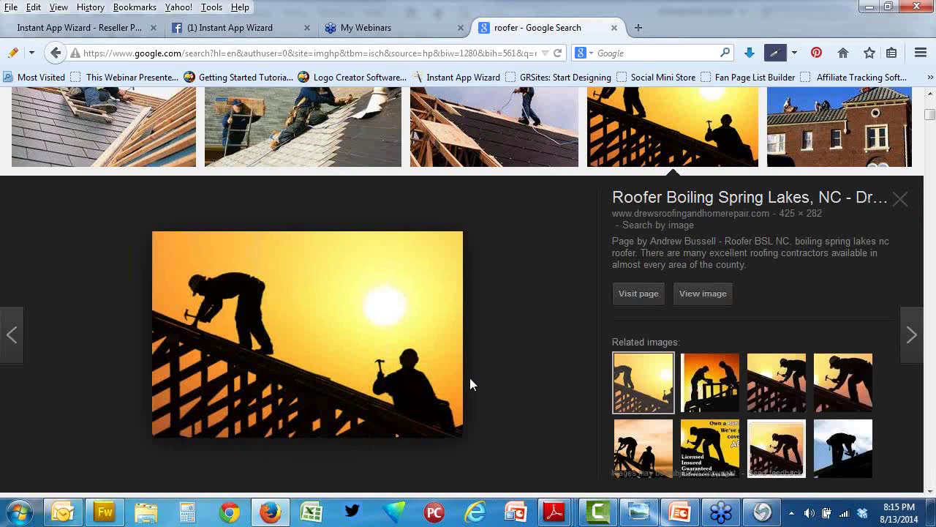
pyautogui.rightClick(320, 358)
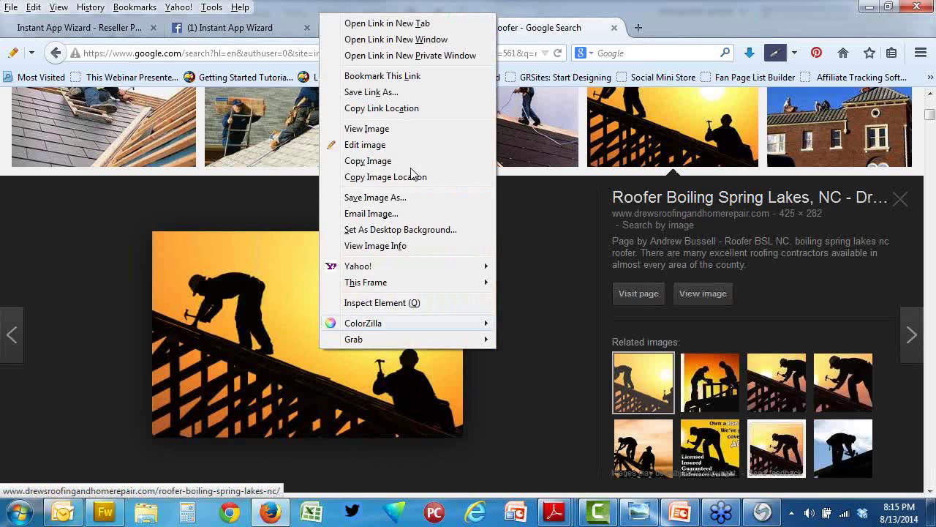
pyautogui.click(375, 198)
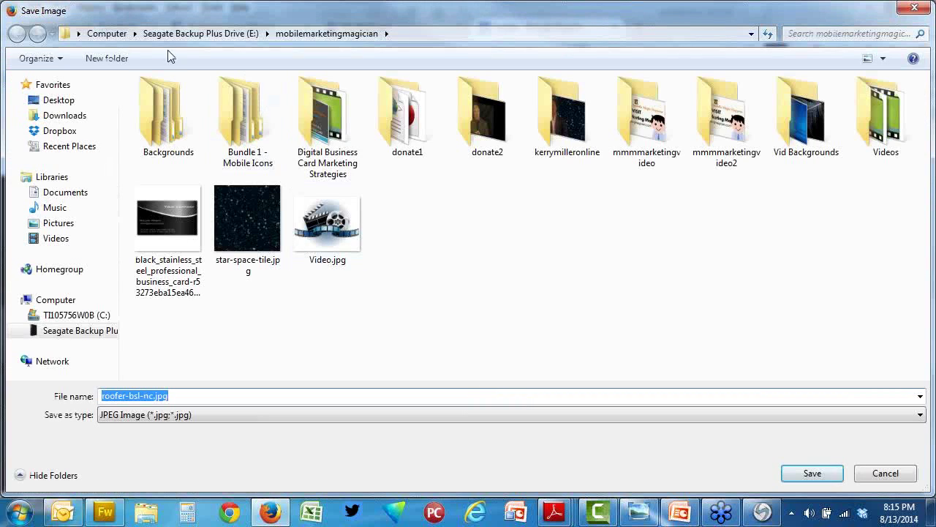
pyautogui.click(109, 38)
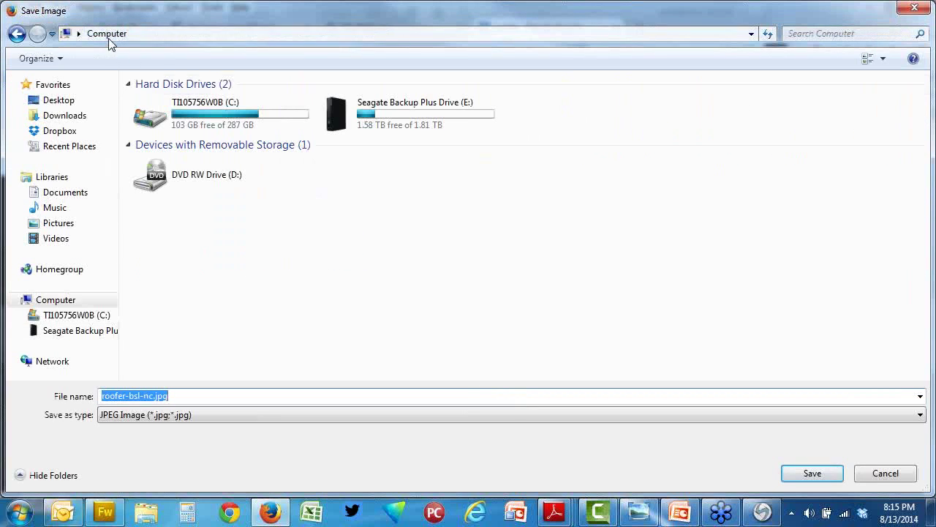
pyautogui.click(62, 103)
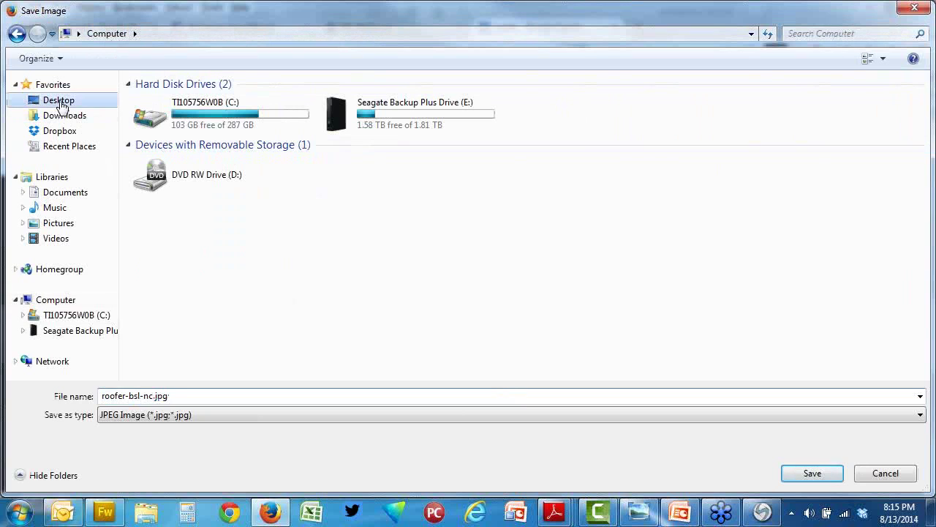
pyautogui.click(812, 477)
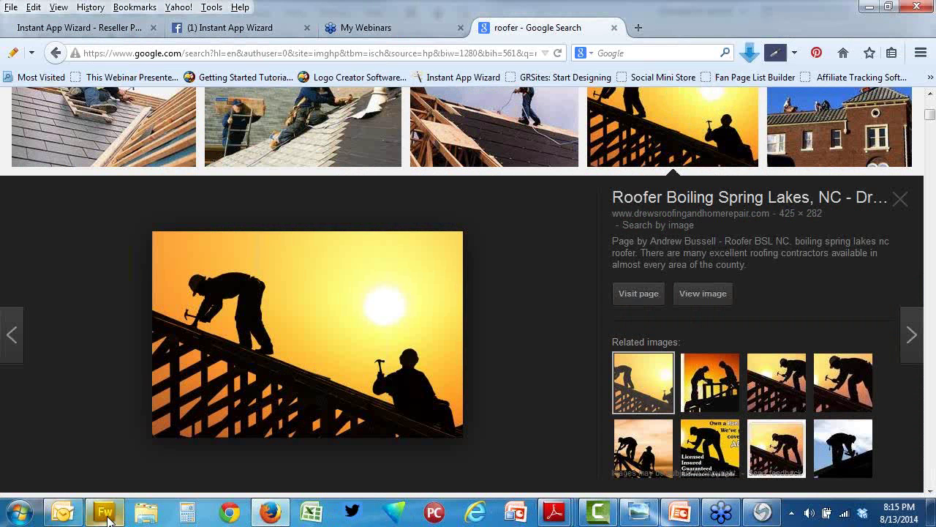
pyautogui.click(105, 512)
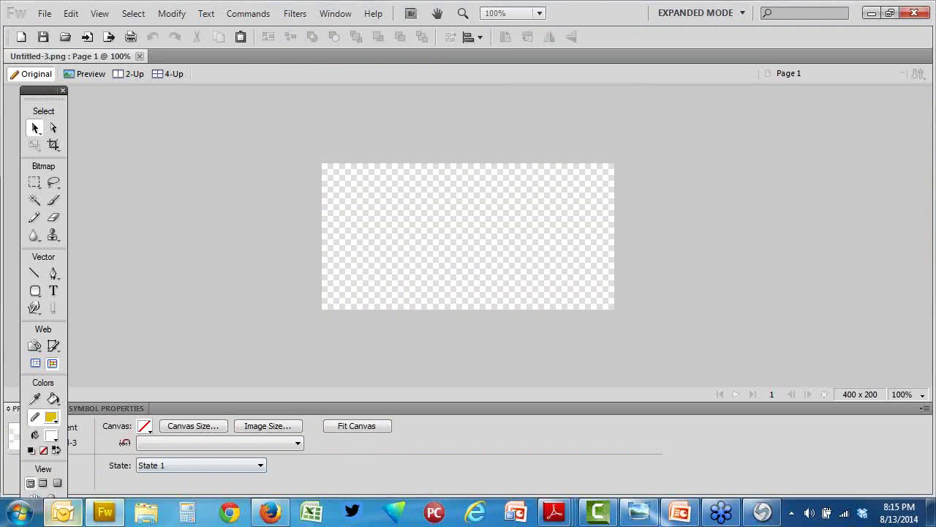
# Step: Import roofer-bsl-nc.jpg from the Desktop into the document
pyautogui.click(44, 14)
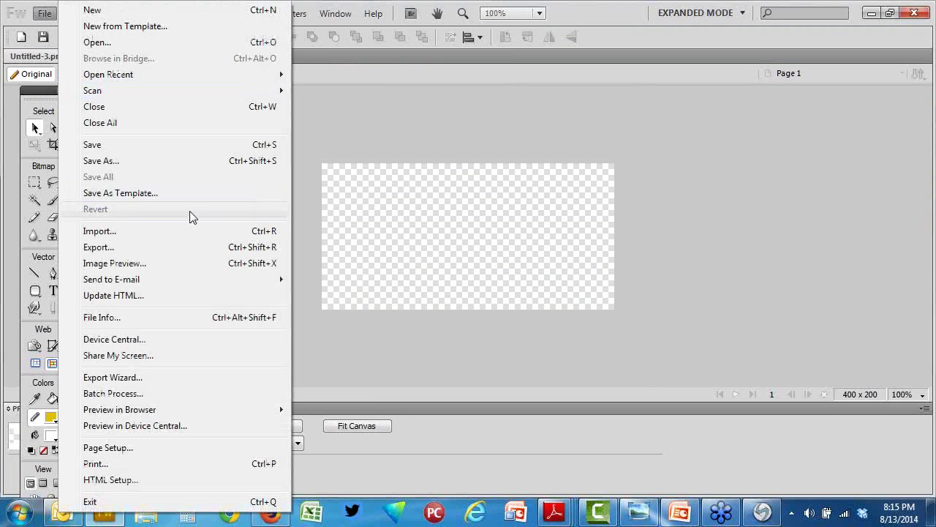
pyautogui.click(177, 233)
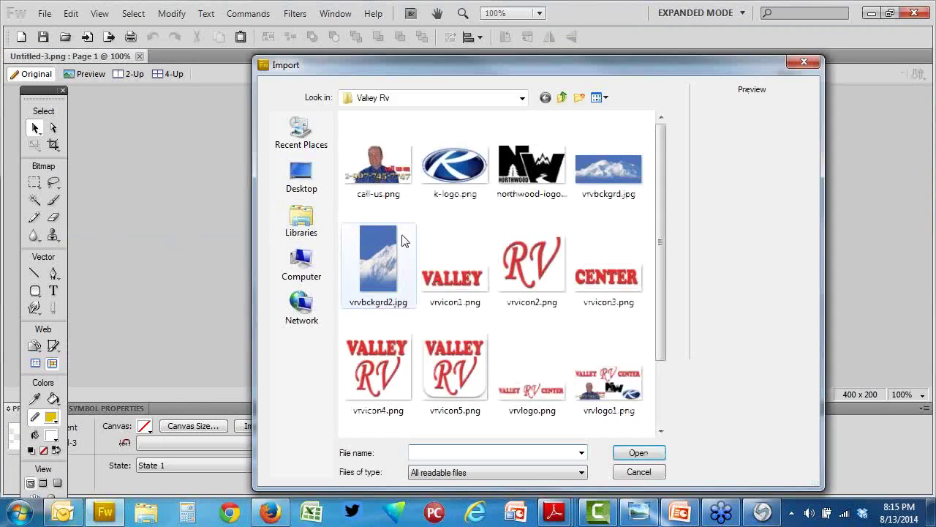
pyautogui.click(310, 190)
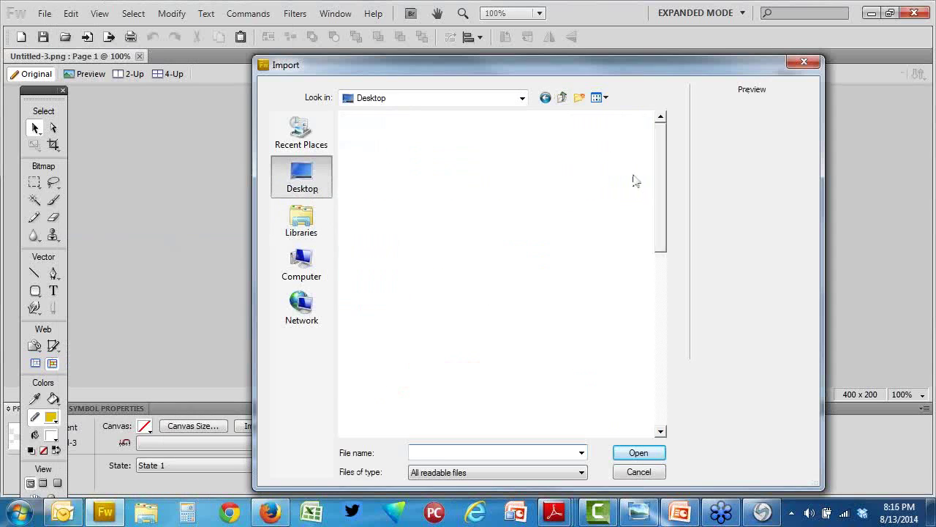
pyautogui.moveTo(659, 170); pyautogui.dragTo(661, 392)
pyautogui.click(419, 354)
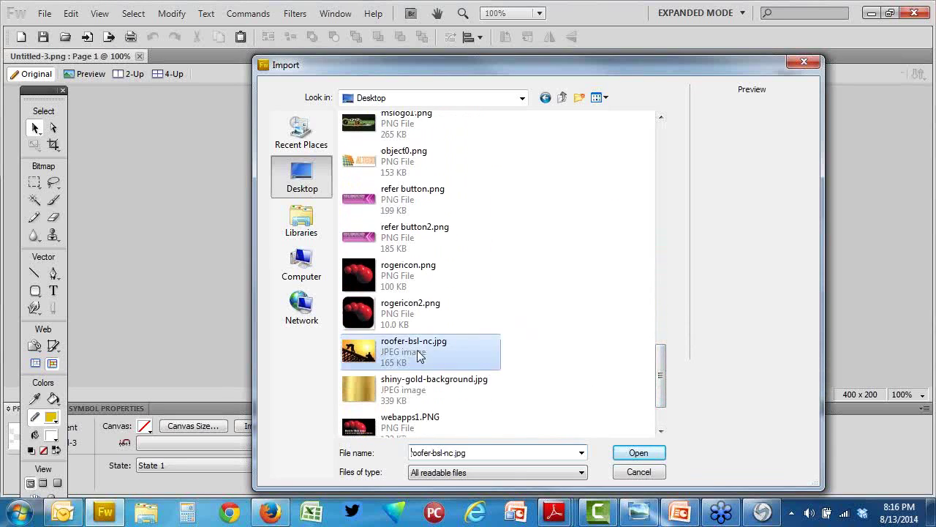
pyautogui.click(637, 453)
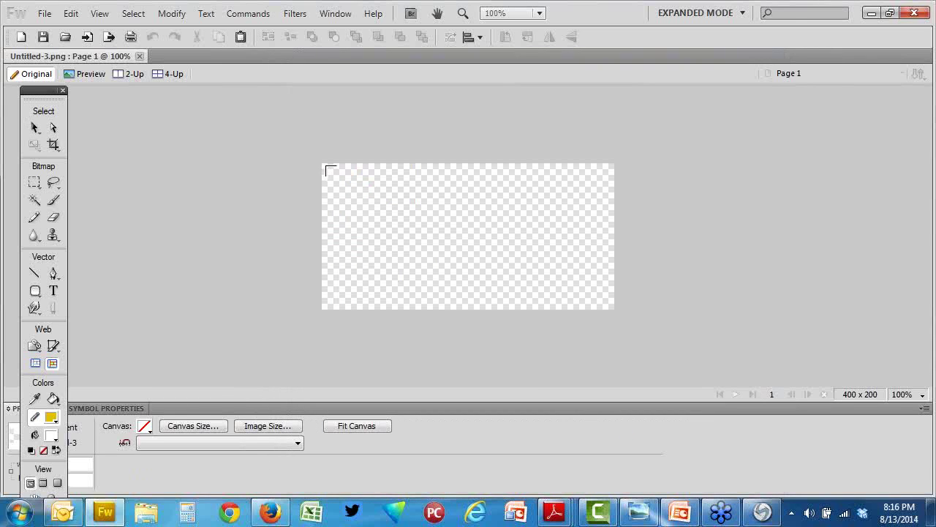
# Step: Place the roofer photo at the canvas's top-left and stretch it across the full 400 x 200 canvas
pyautogui.moveTo(323, 163); pyautogui.dragTo(472, 310)
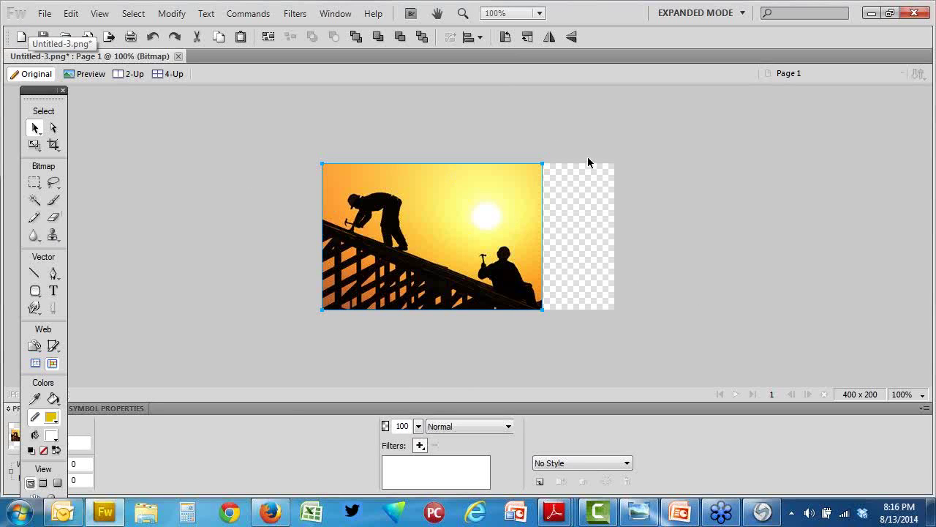
pyautogui.moveTo(543, 165); pyautogui.dragTo(615, 164)
pyautogui.click(255, 203)
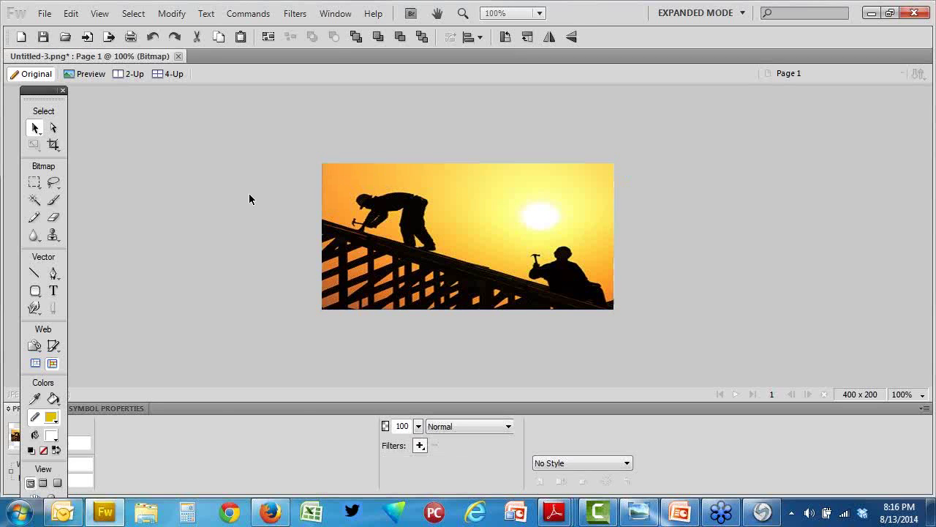
# Step: Add black text 'Kerry's' at the upper right of the photo
pyautogui.click(53, 291)
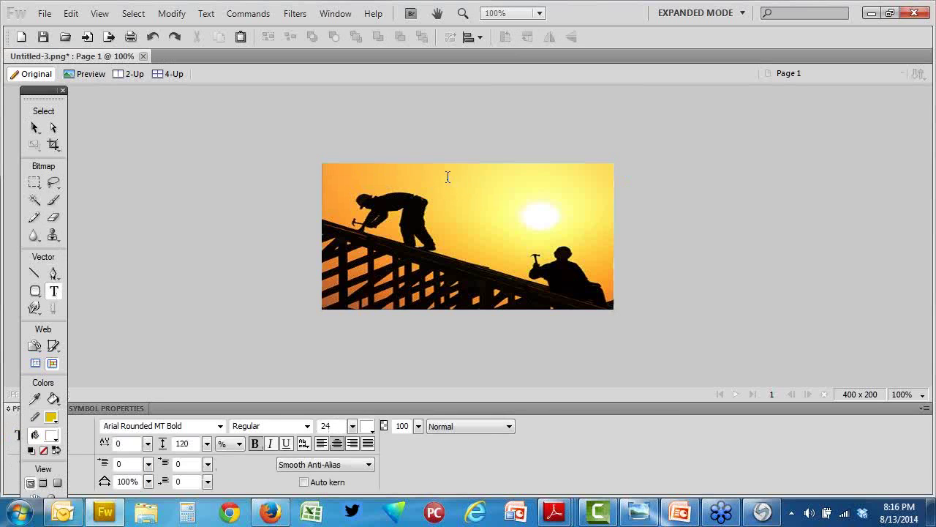
pyautogui.click(453, 192)
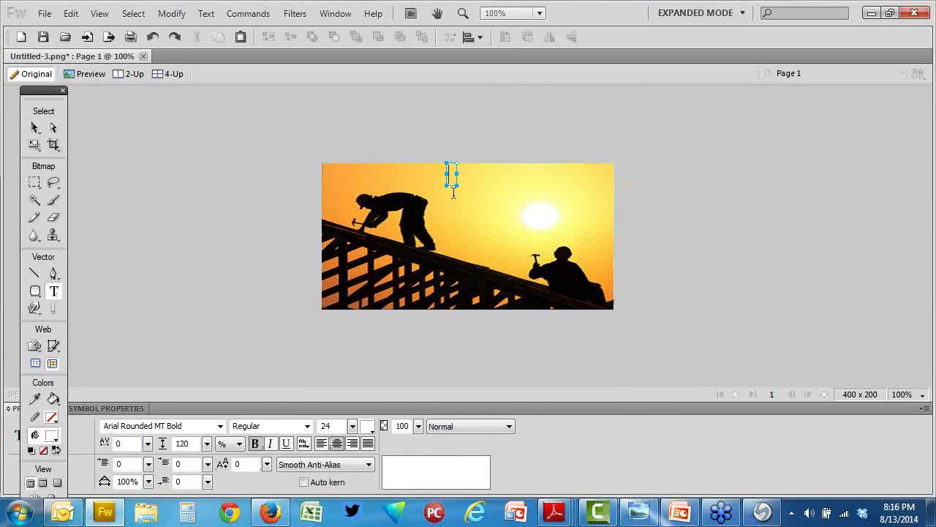
pyautogui.write('Kerry')
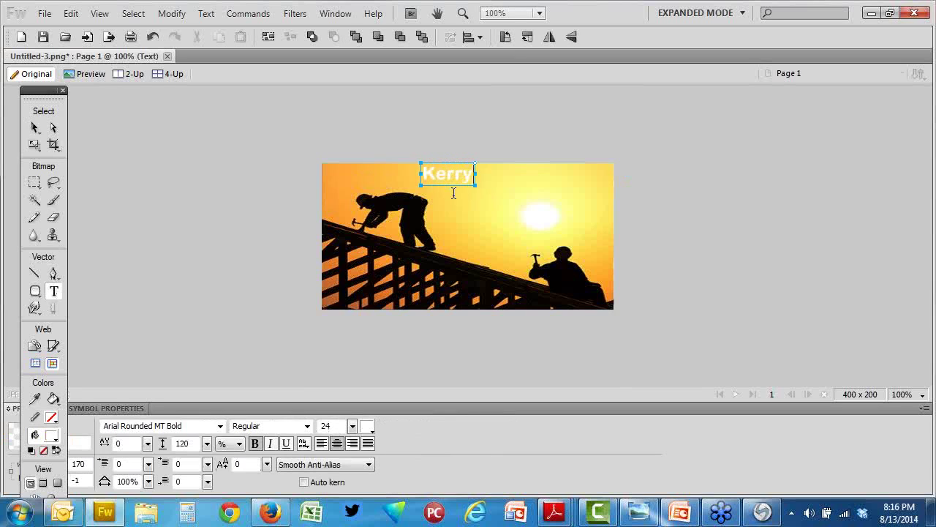
pyautogui.write("'s")
pyautogui.click(35, 128)
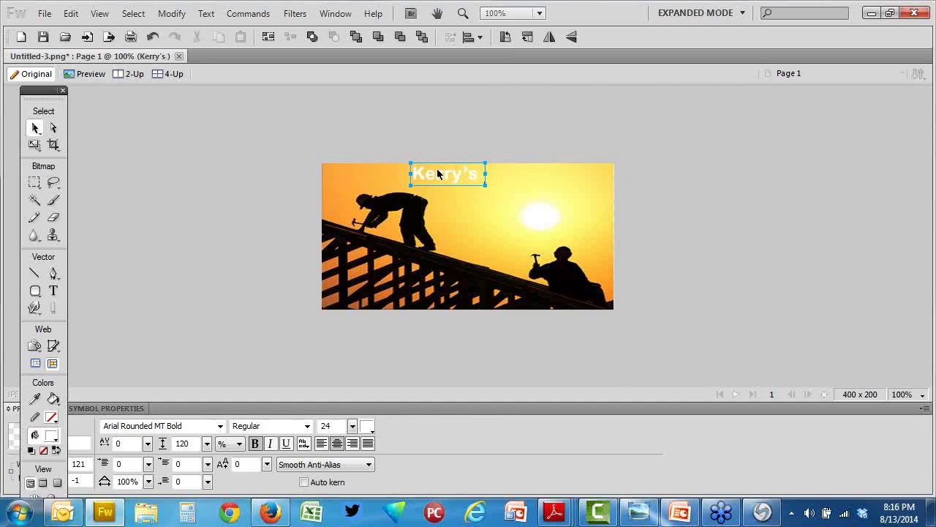
pyautogui.moveTo(437, 174); pyautogui.dragTo(487, 179)
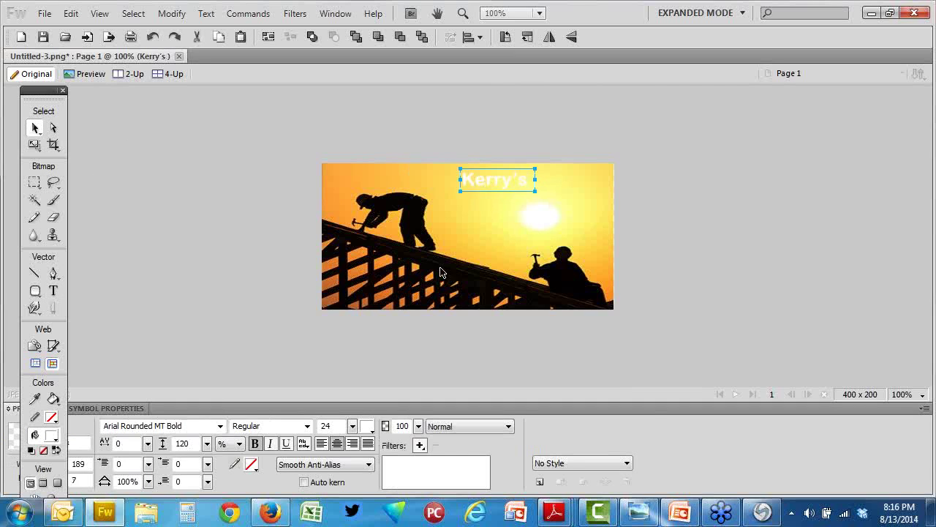
pyautogui.click(367, 425)
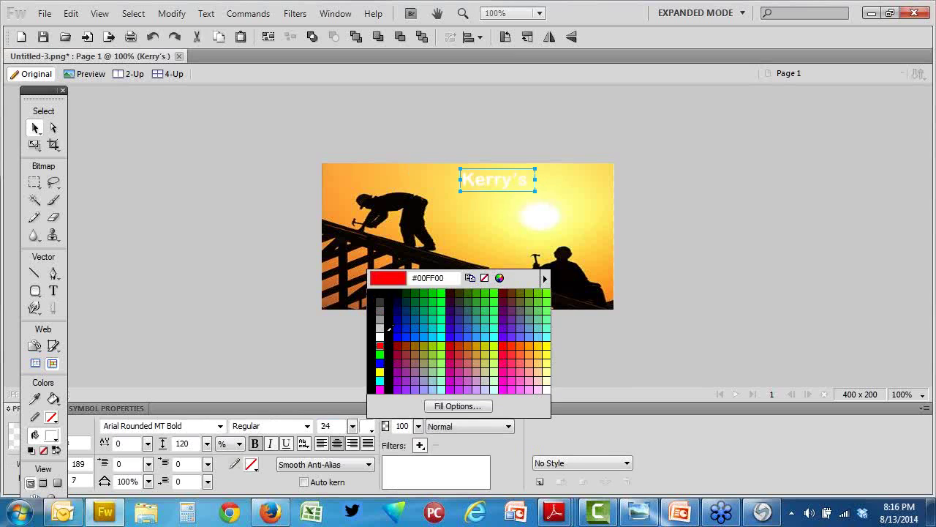
pyautogui.click(377, 294)
pyautogui.click(106, 186)
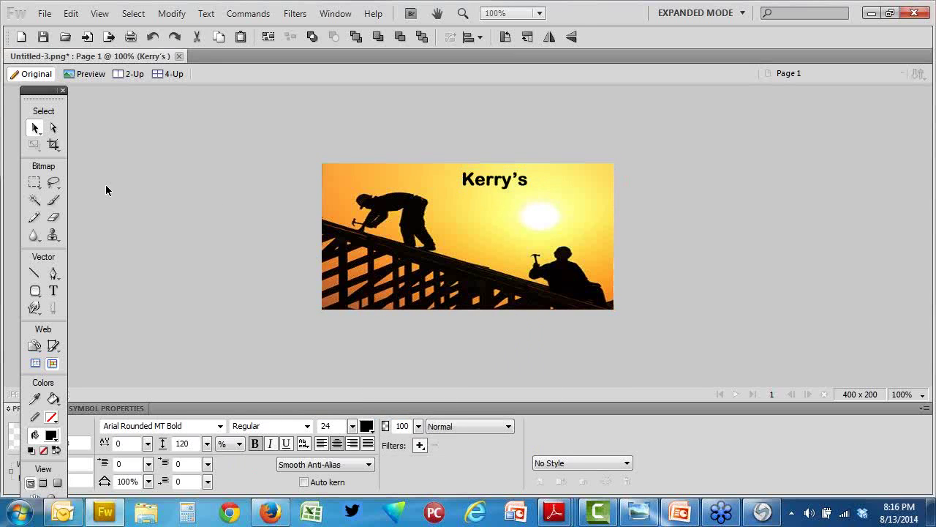
# Step: Add 'Roofing' text below and offset right of 'Kerry's'
pyautogui.click(54, 292)
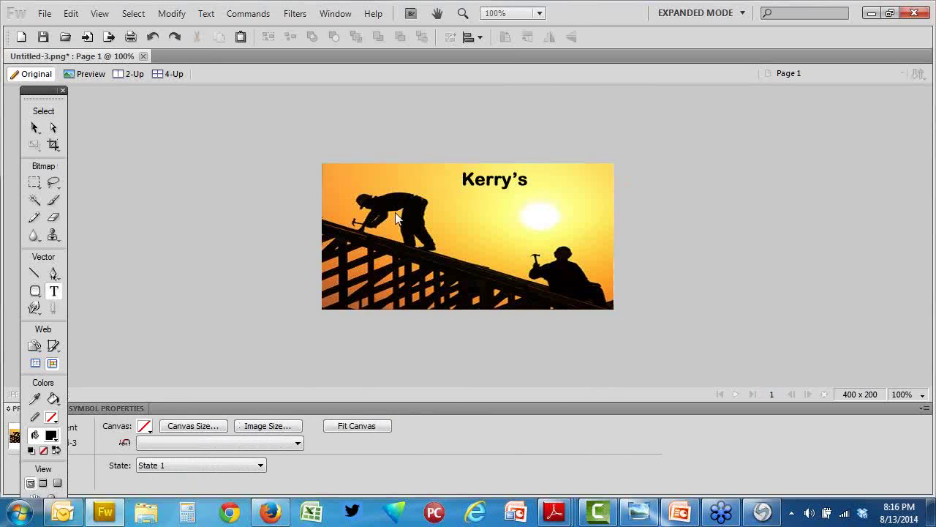
pyautogui.click(479, 191)
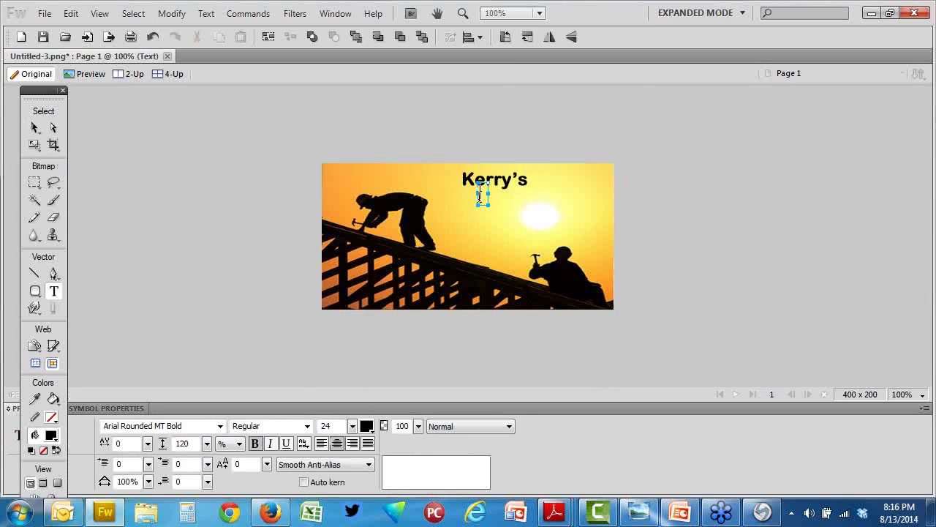
pyautogui.write('Roofing')
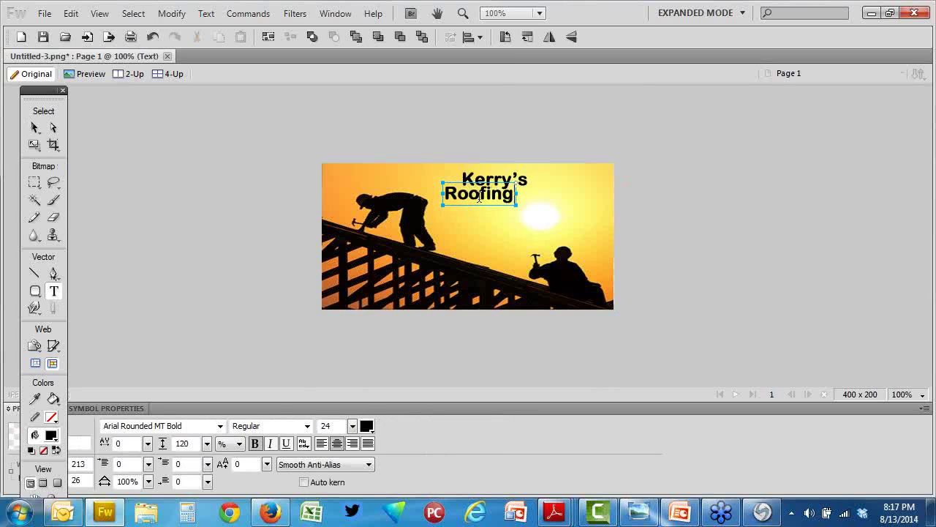
pyautogui.click(35, 128)
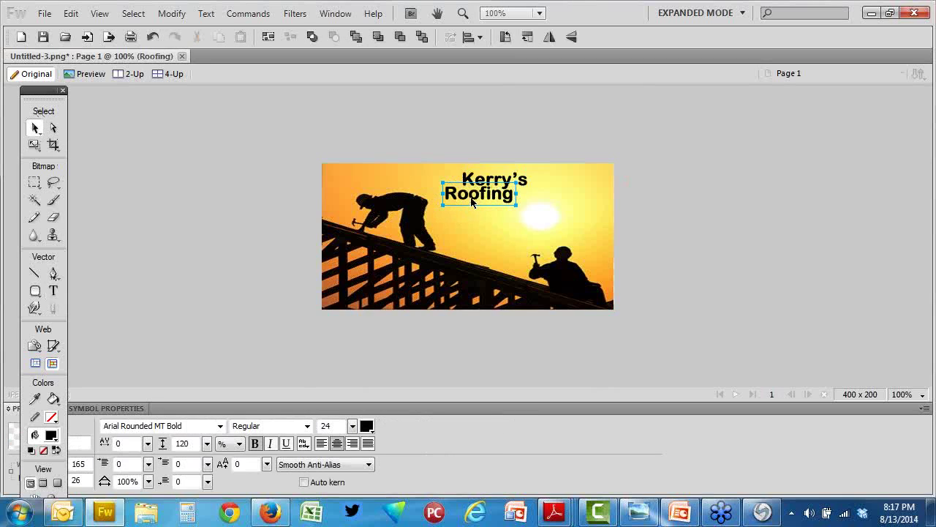
pyautogui.moveTo(472, 203); pyautogui.dragTo(529, 203)
pyautogui.click(165, 184)
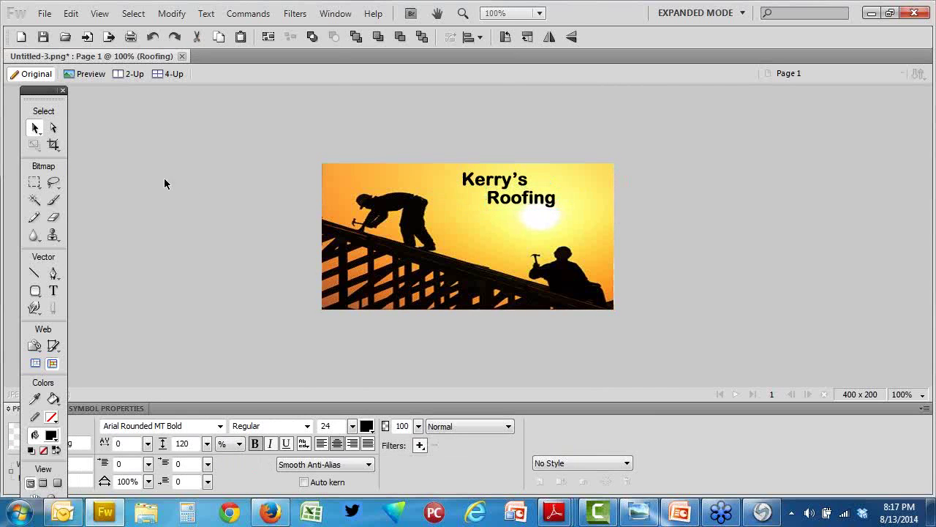
# Step: Save the logo to the Desktop as JPEG file kerrysroofinglogo.jpg
pyautogui.click(44, 13)
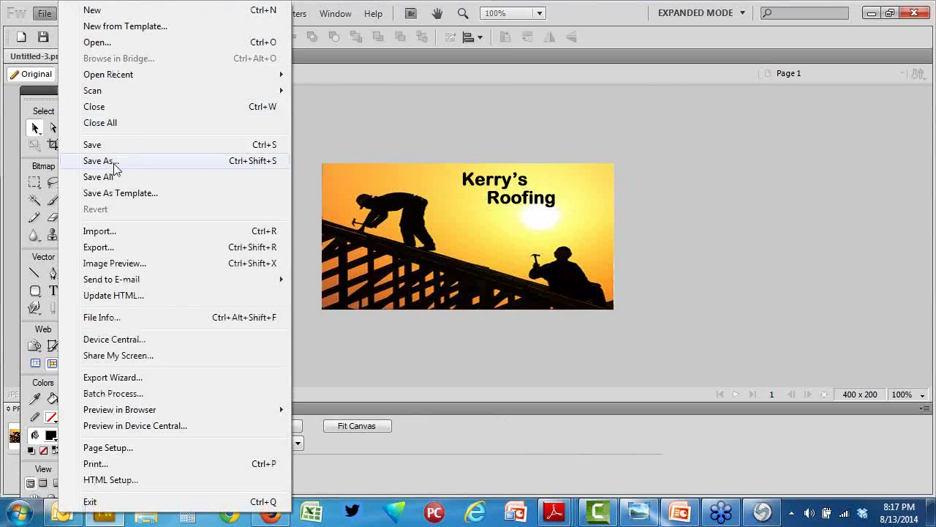
pyautogui.click(114, 169)
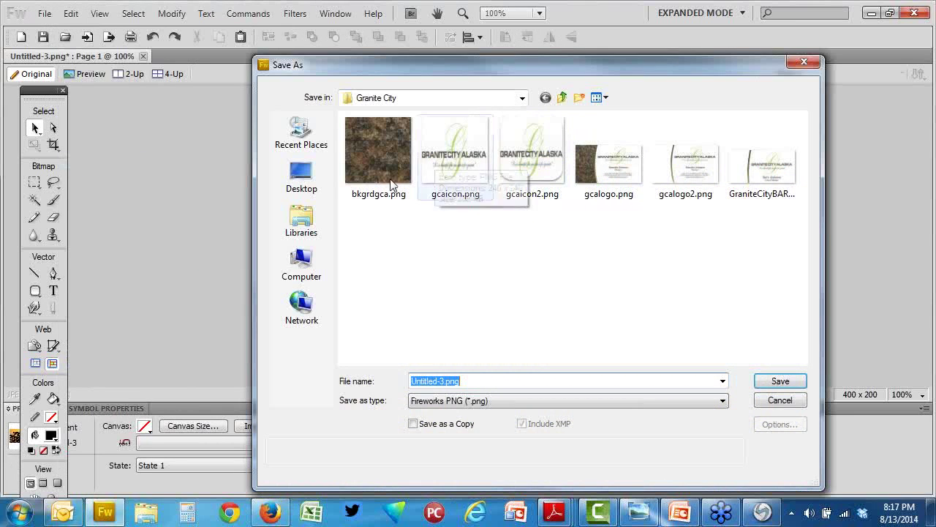
pyautogui.click(300, 174)
pyautogui.moveTo(476, 381); pyautogui.dragTo(380, 387)
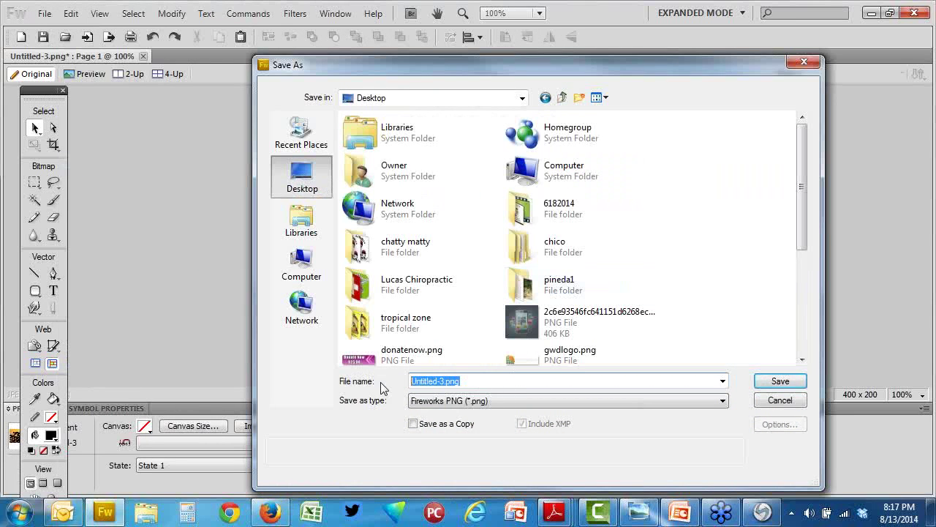
pyautogui.write('kerry')
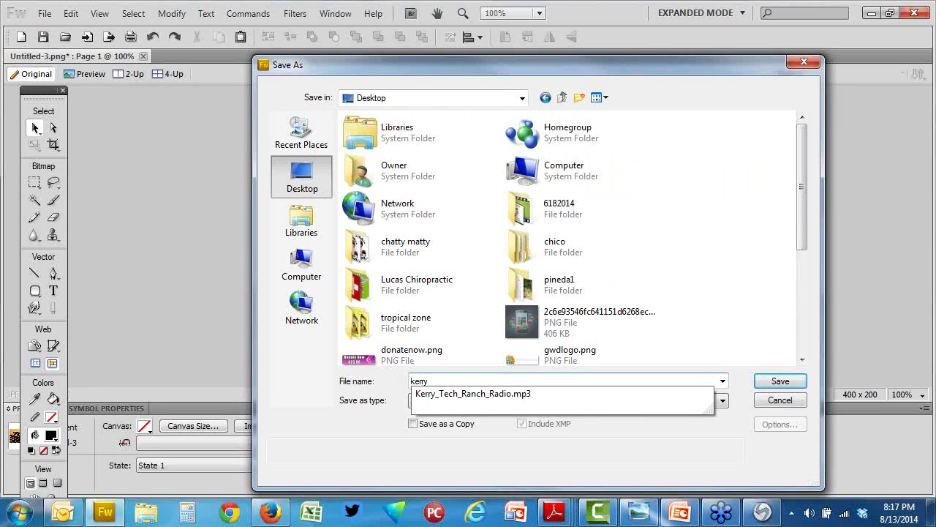
pyautogui.write('sroofing')
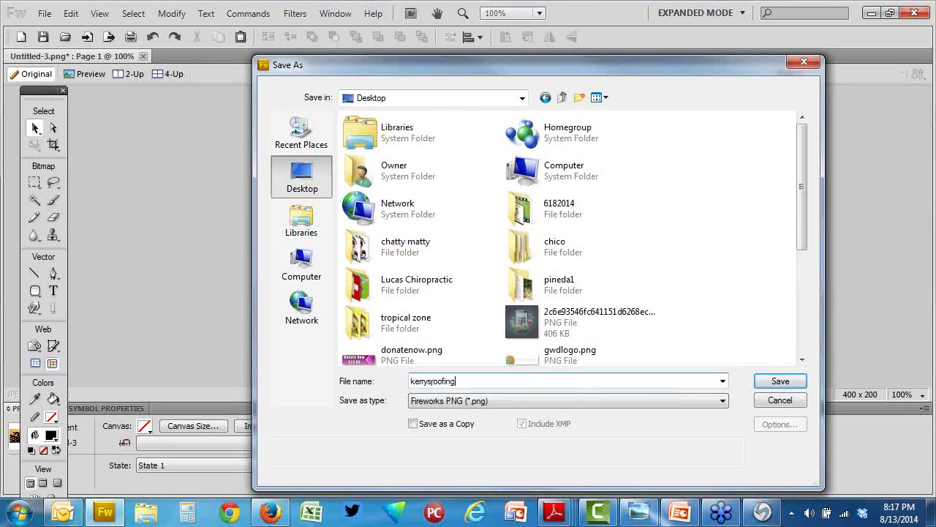
pyautogui.write('logo')
pyautogui.click(528, 400)
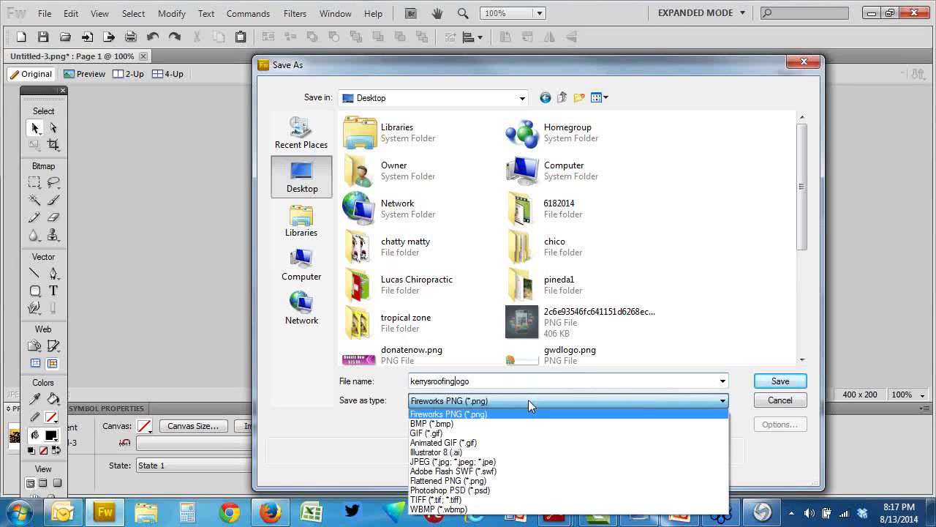
pyautogui.click(512, 461)
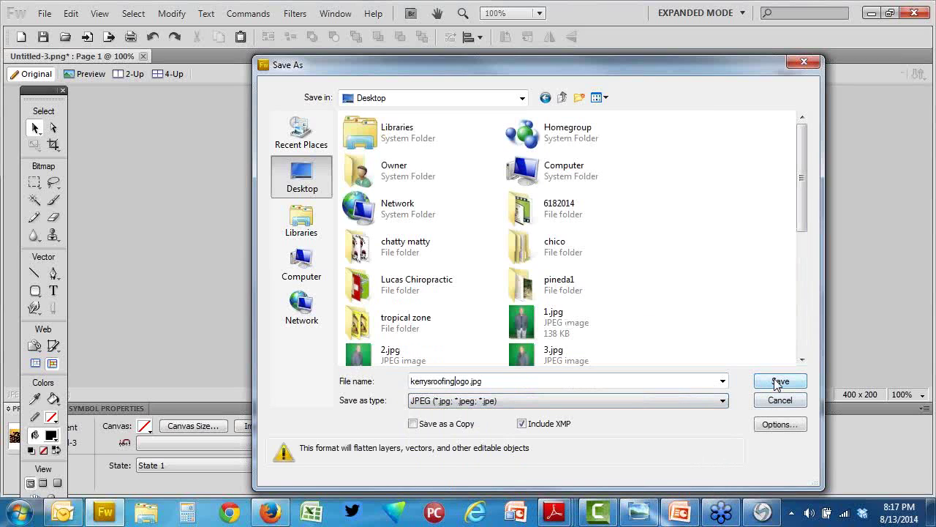
pyautogui.click(779, 381)
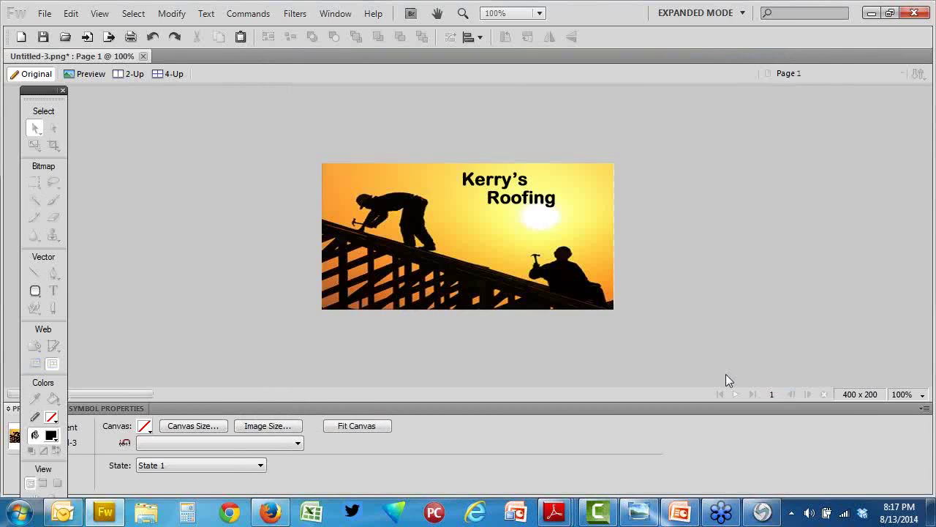
# Step: Minimize Fireworks, Firefox, Outlook, Photo Viewer, Adobe Reader and Camtasia, then restore Firefox's roofer results
pyautogui.click(872, 13)
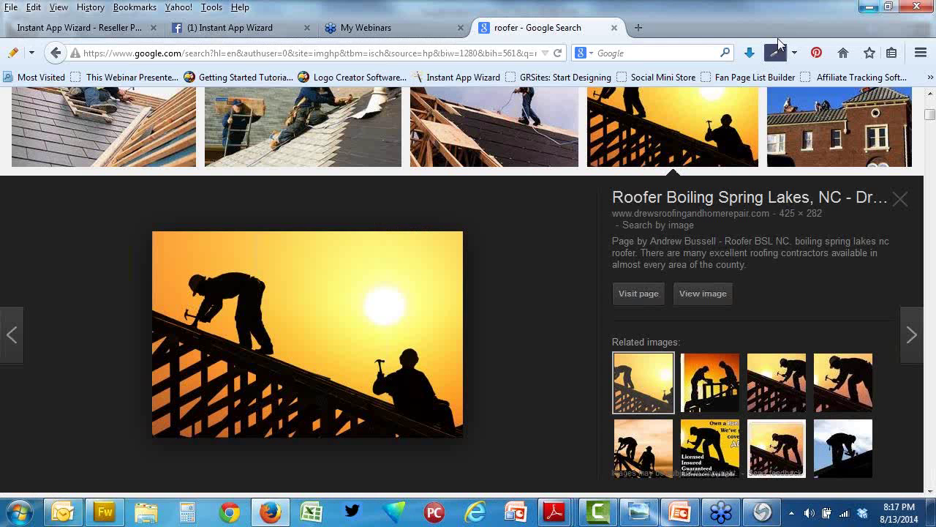
pyautogui.click(867, 8)
pyautogui.click(865, 10)
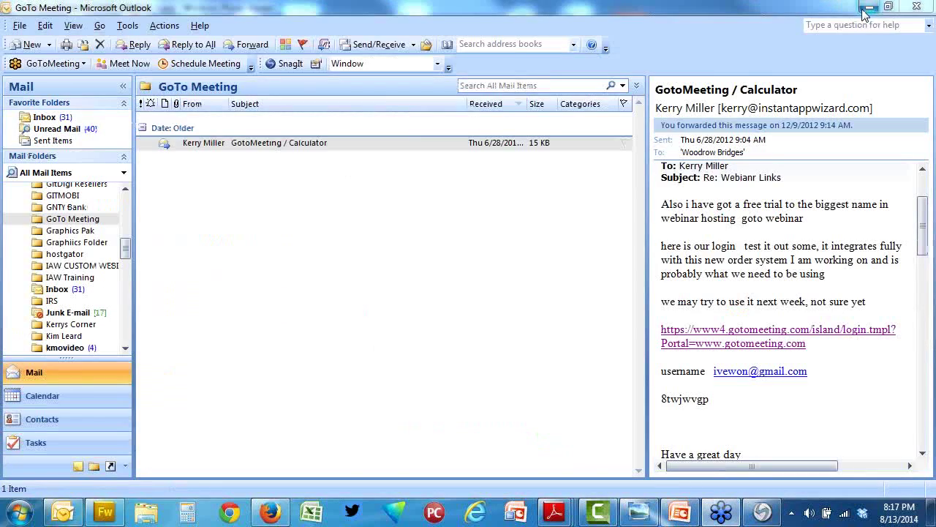
pyautogui.click(865, 11)
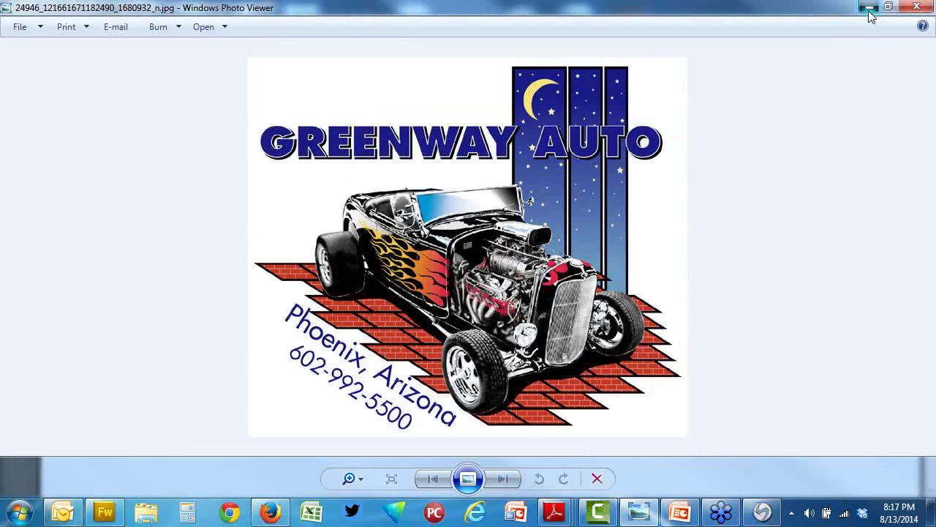
pyautogui.click(870, 10)
pyautogui.click(870, 10)
pyautogui.click(869, 10)
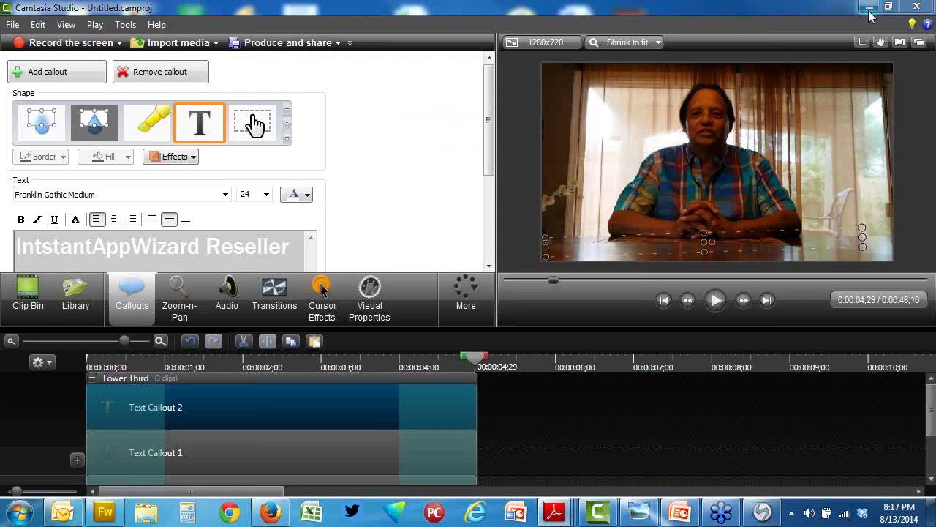
pyautogui.click(870, 11)
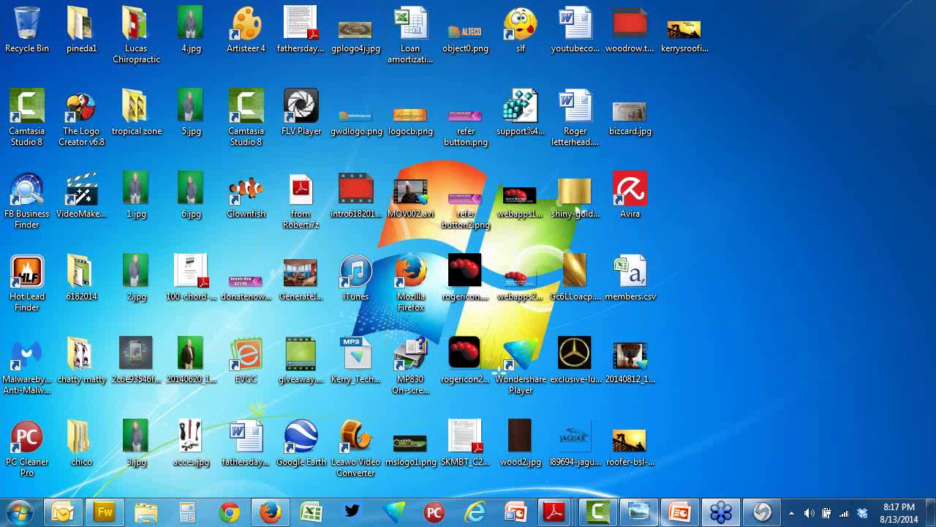
pyautogui.click(680, 512)
pyautogui.click(270, 512)
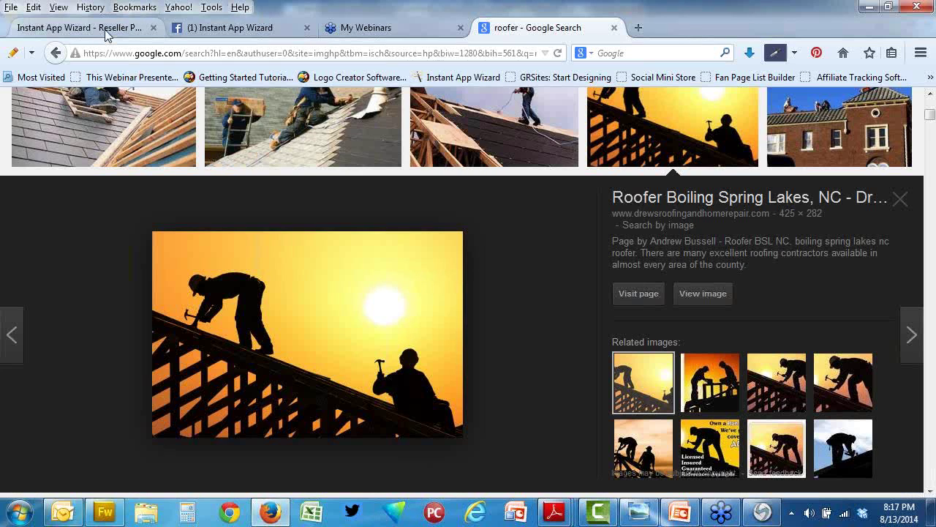
# Step: From the Instant App Wizard reseller page, start a new 1.0 Web App
pyautogui.click(103, 29)
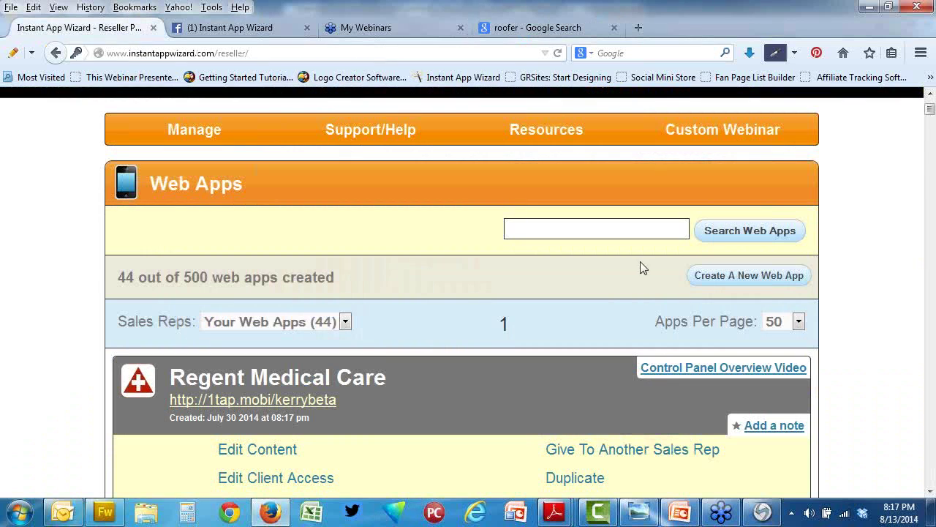
pyautogui.click(745, 278)
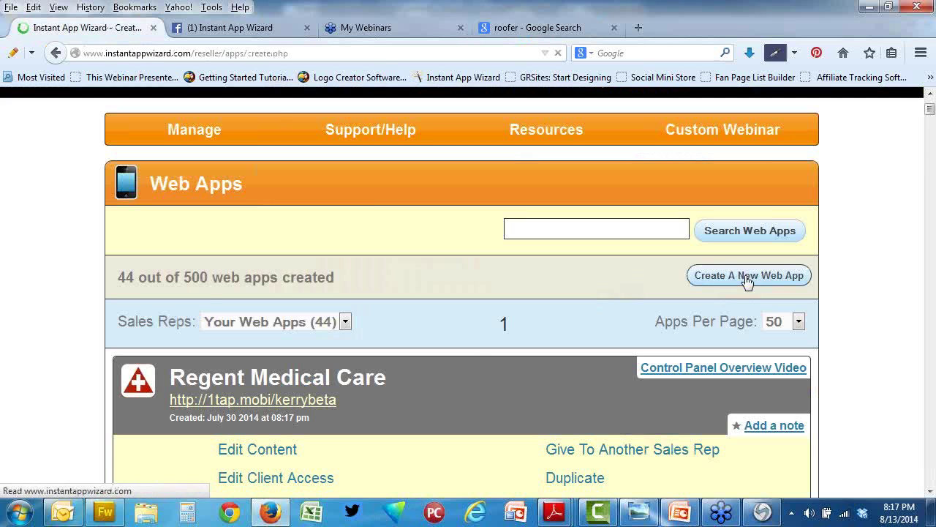
pyautogui.scroll(-2, 405, 322)
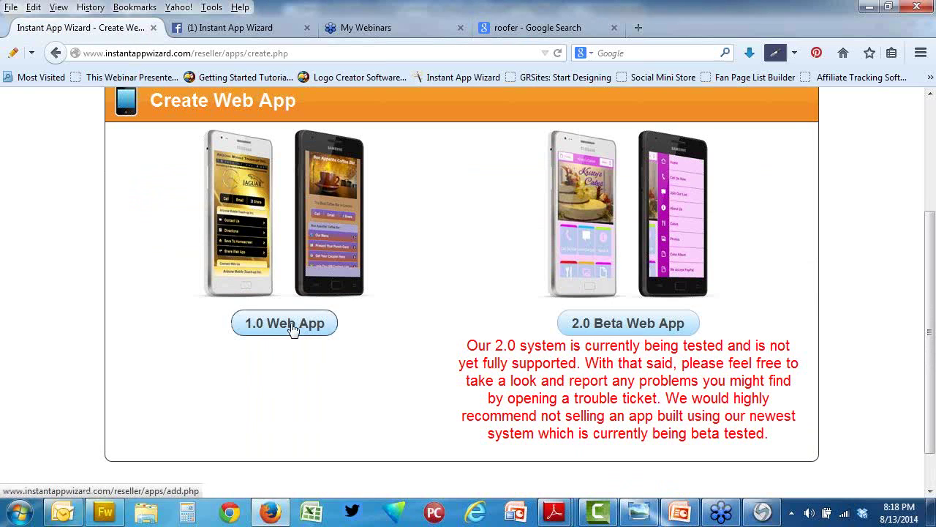
pyautogui.click(292, 328)
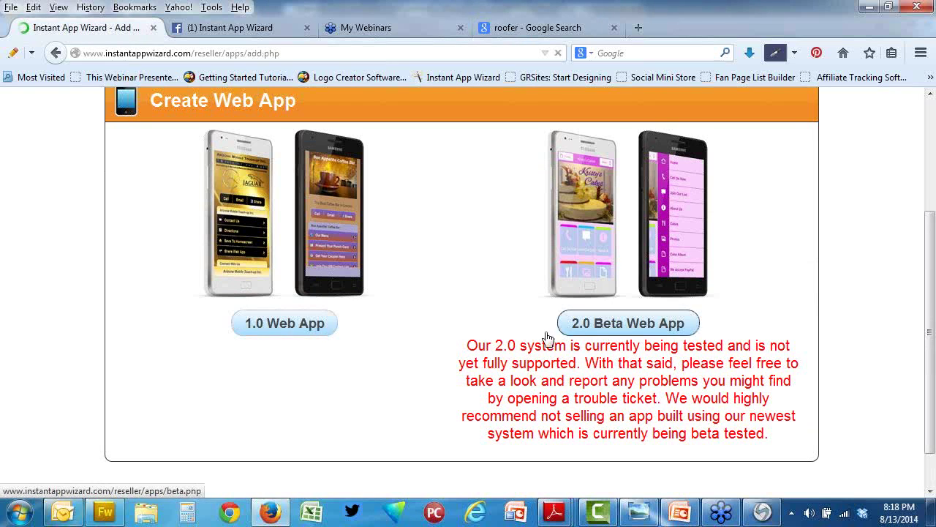
pyautogui.scroll(-4, 341, 268)
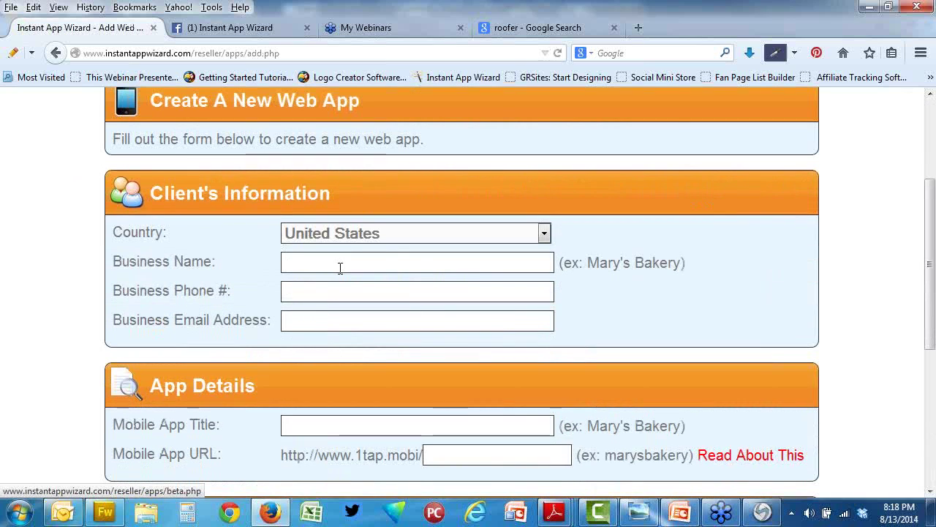
# Step: Enter business name Kerry Roofing, then the client's phone number and e-mail address
pyautogui.click(341, 267)
pyautogui.write('Kewrr')
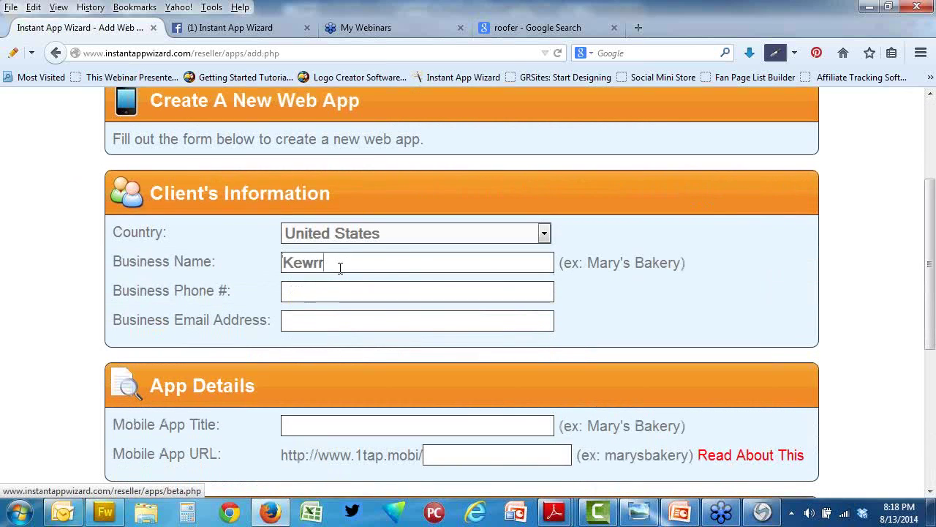
pyautogui.write('y')
pyautogui.press('BackSpace')
pyautogui.press('BackSpace')
pyautogui.press('BackSpace')
pyautogui.press('BackSpace')
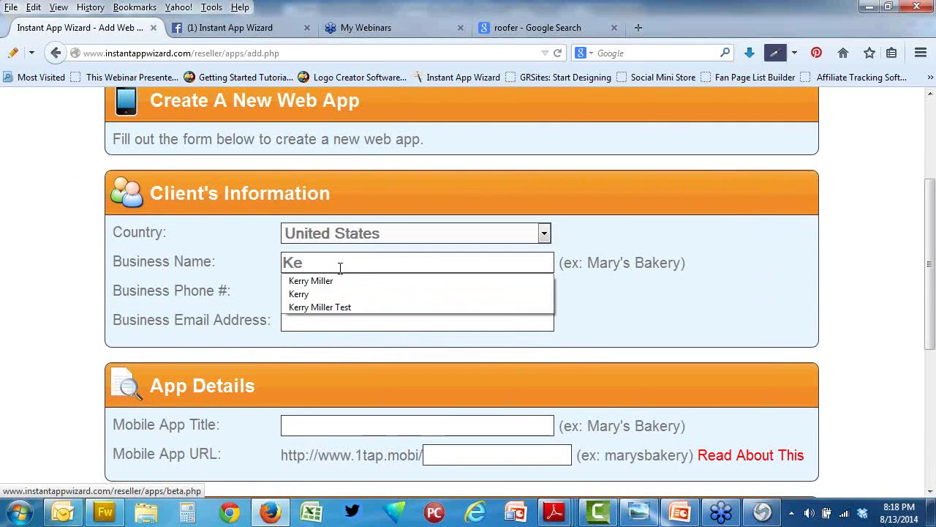
pyautogui.write('rry Roo')
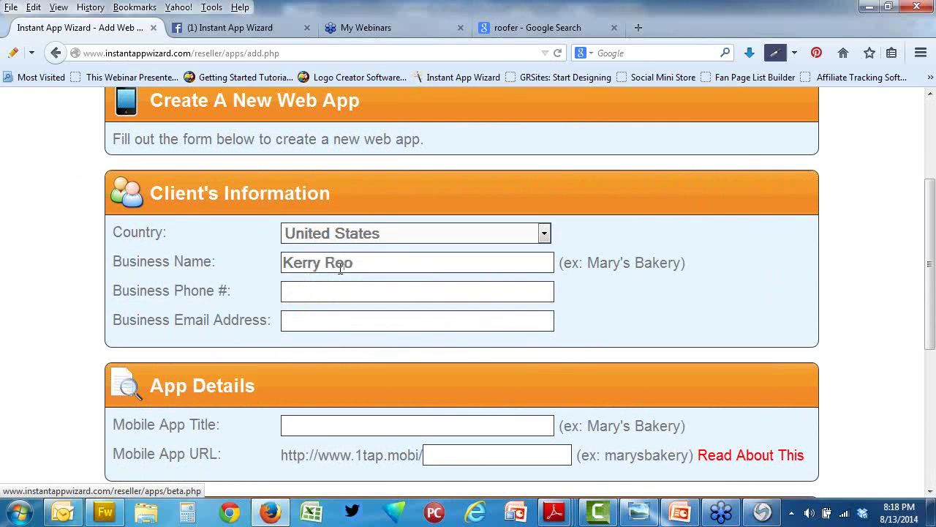
pyautogui.write('fing')
pyautogui.write('555-')
pyautogui.write('555-121')
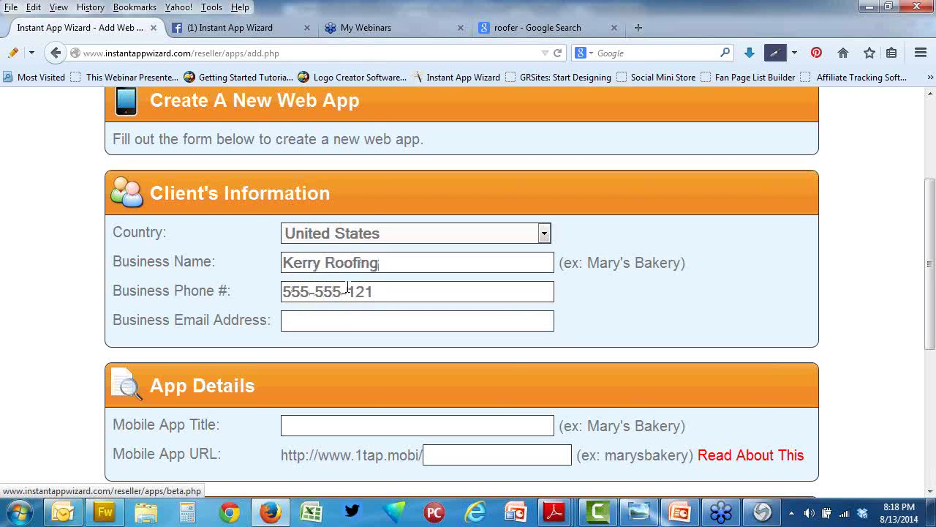
pyautogui.write('2')
pyautogui.click(369, 322)
pyautogui.write('mo')
pyautogui.press('BackSpace')
pyautogui.press('BackSpace')
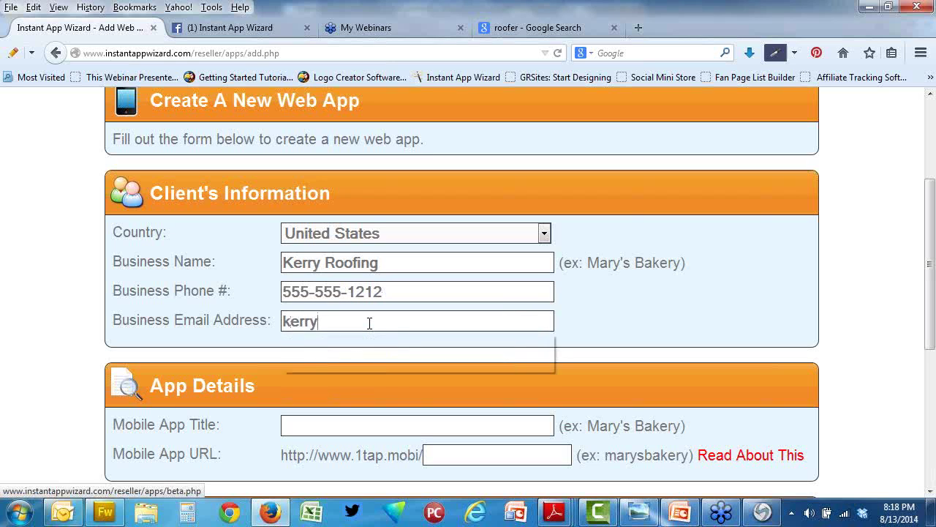
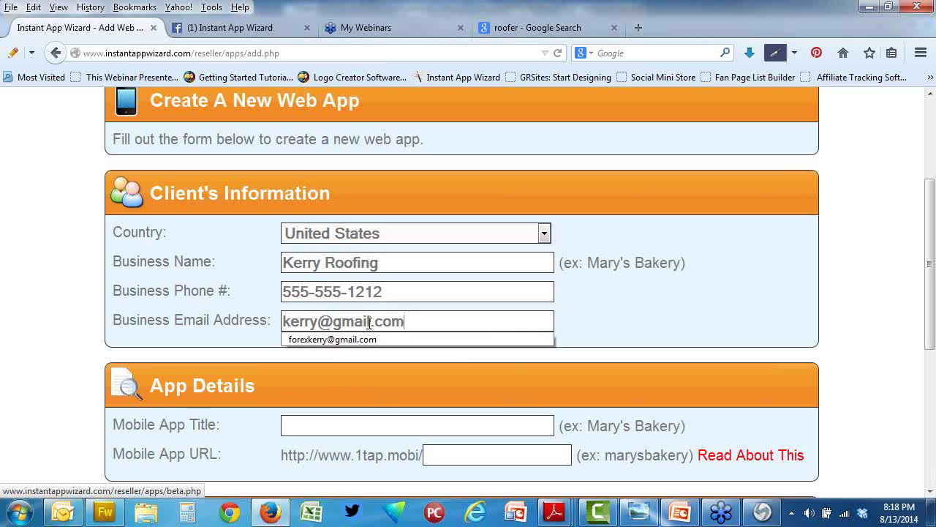
pyautogui.press('Escape')
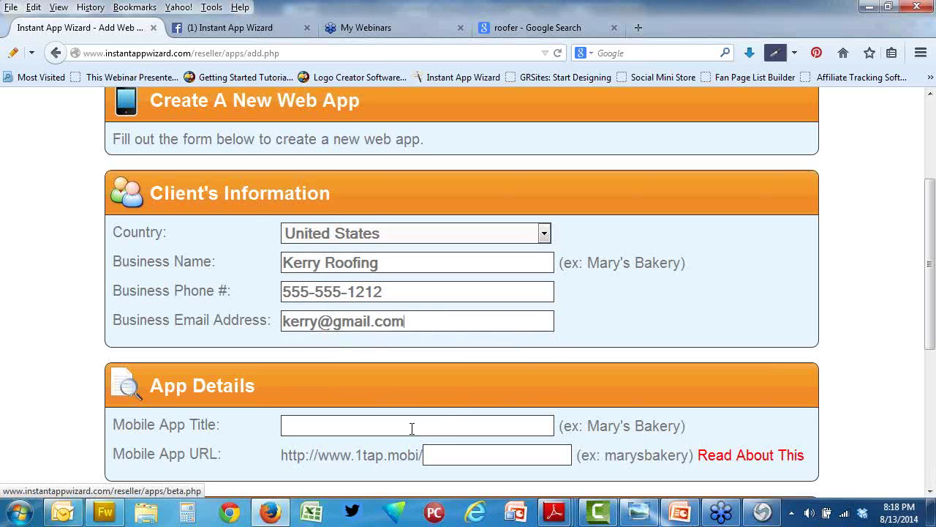
# Step: Copy the business name Kerry Roofing into the Mobile App Title field
pyautogui.moveTo(402, 263); pyautogui.dragTo(255, 279)
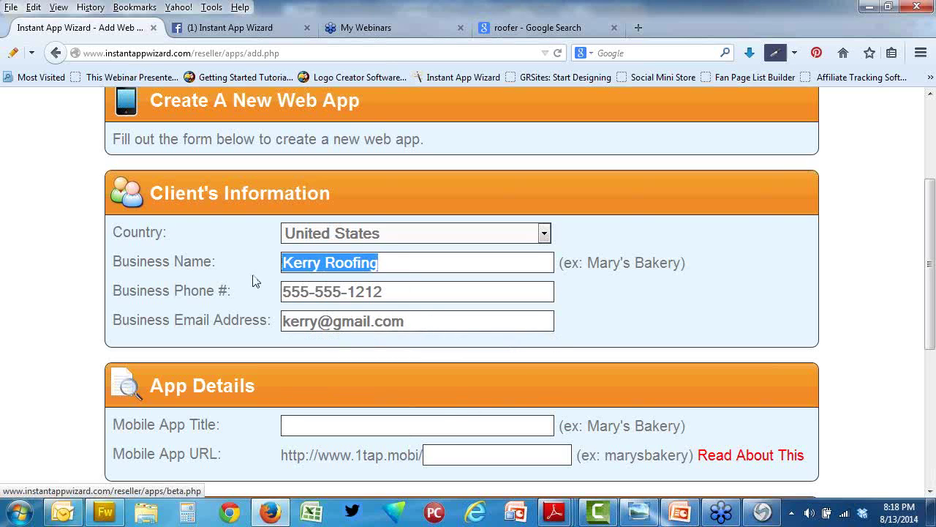
pyautogui.rightClick(327, 280)
pyautogui.click(360, 47)
pyautogui.click(370, 422)
pyautogui.rightClick(375, 430)
pyautogui.click(403, 230)
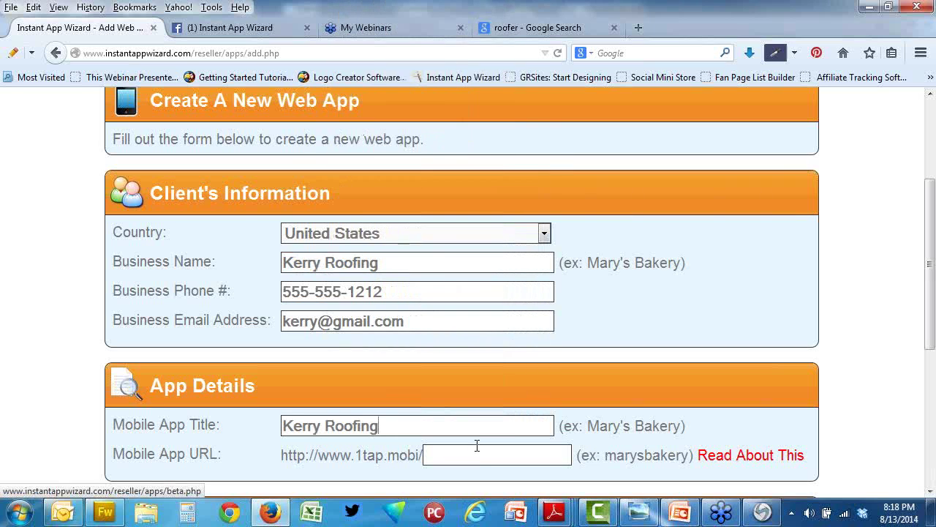
pyautogui.click(476, 458)
# Step: Set the app address to 1tap.mobi/kerryroofing and submit the new web app with Add
pyautogui.write('kerryroofing')
pyautogui.scroll(-4, 562, 402)
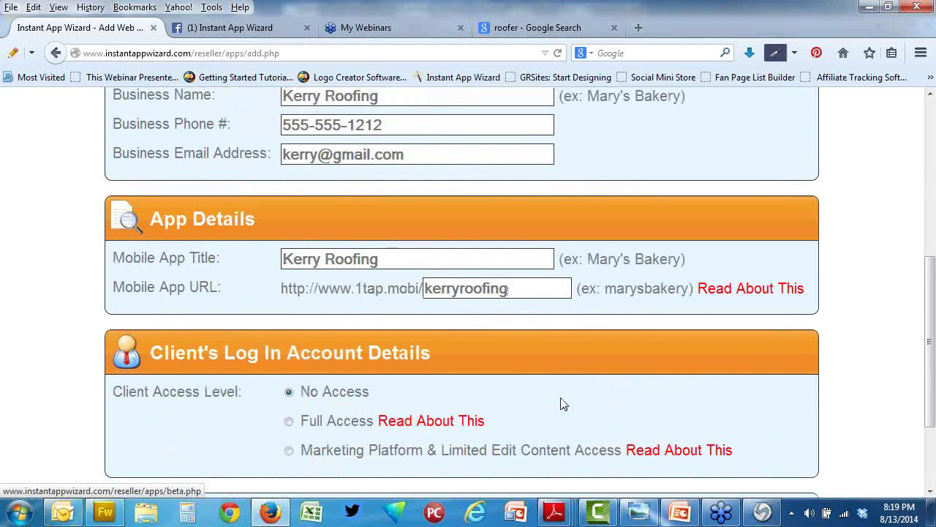
pyautogui.scroll(6, 614, 316)
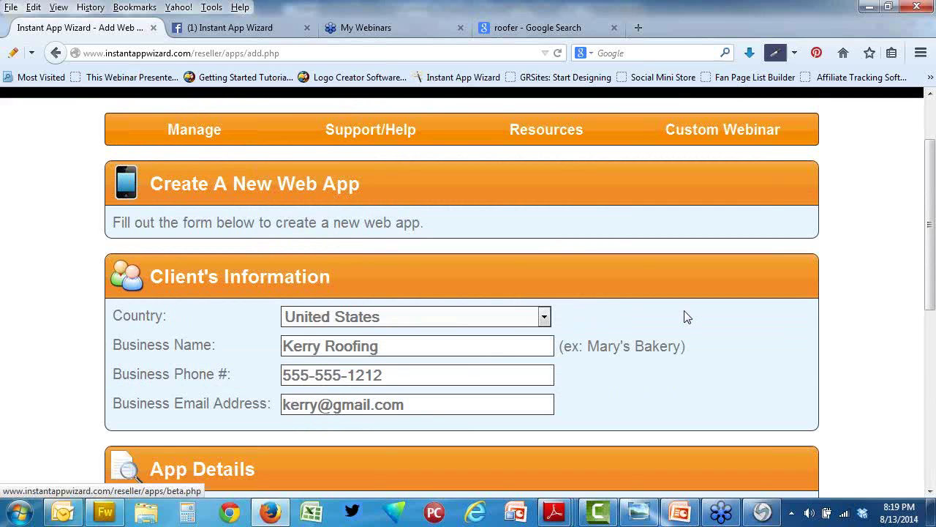
pyautogui.scroll(-6, 683, 316)
pyautogui.click(788, 431)
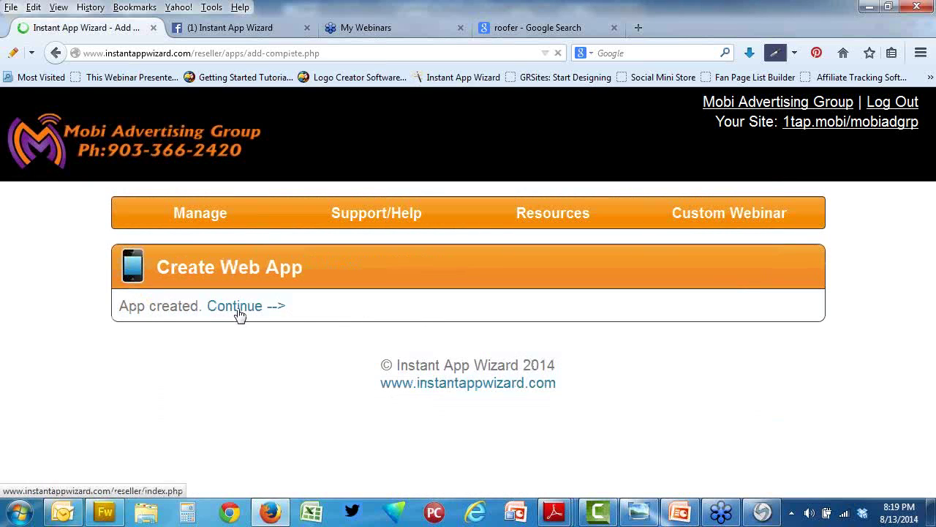
# Step: Continue to the Web Apps list and open Kerry Roofing's content editor
pyautogui.click(239, 311)
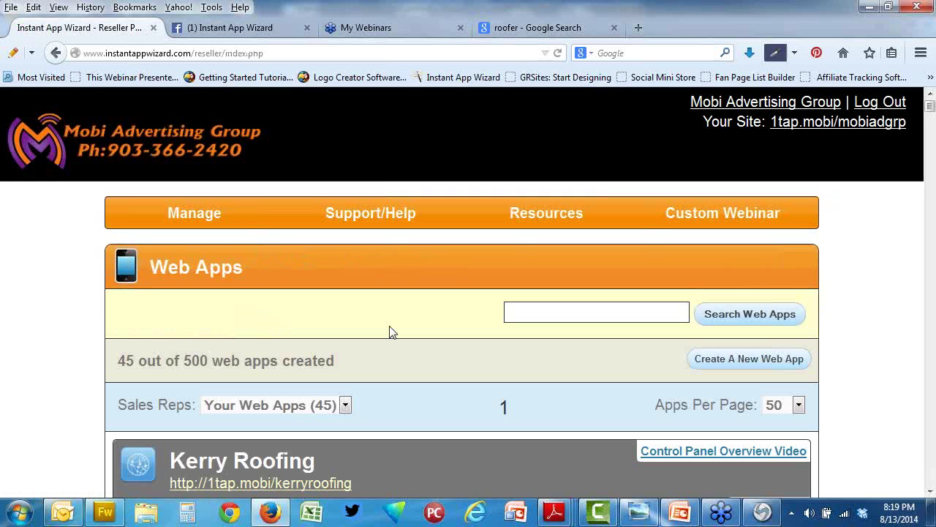
pyautogui.scroll(-4, 390, 329)
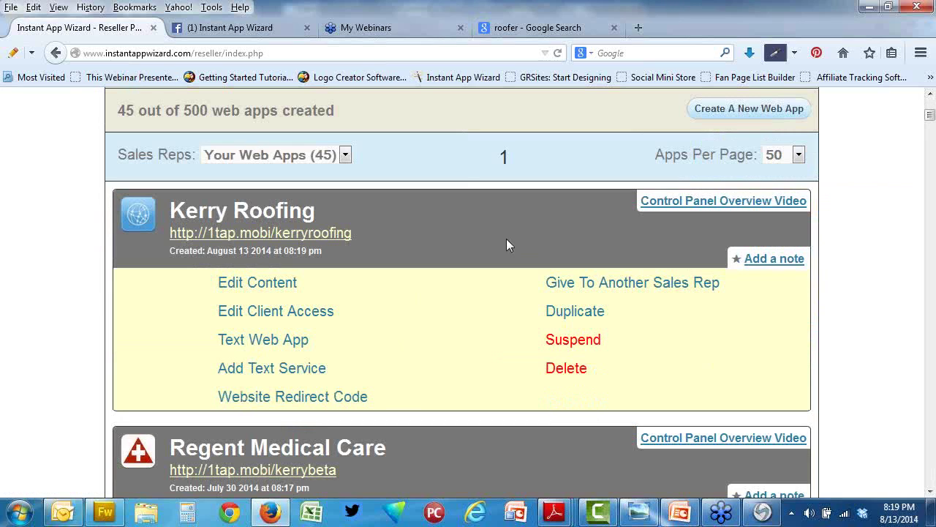
pyautogui.click(276, 284)
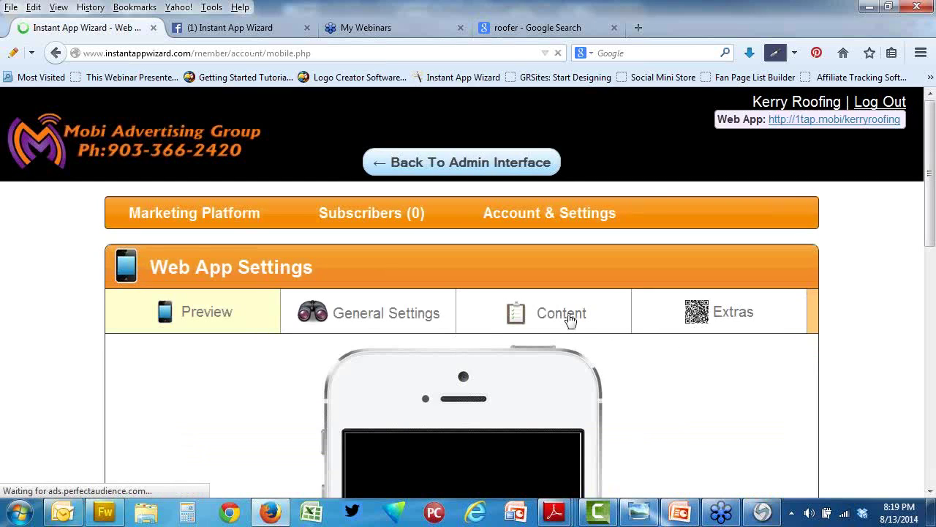
# Step: Show the Content sections and scroll through them, from Click To Call Phone Number to Email Us
pyautogui.click(568, 317)
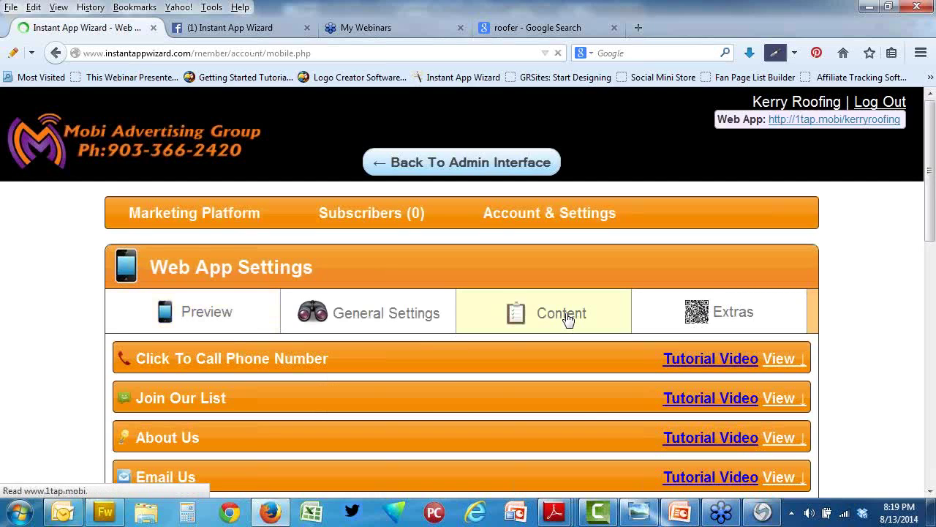
pyautogui.scroll(-4, 567, 319)
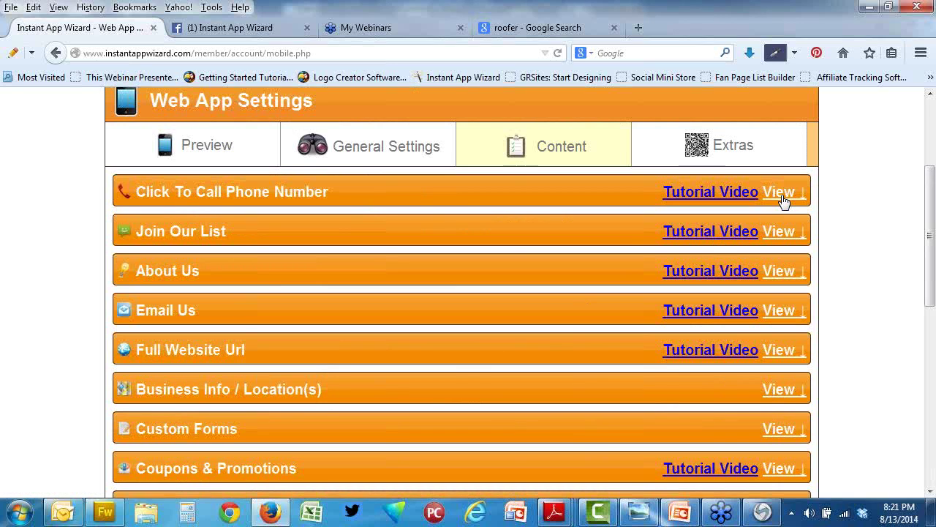
# Step: Enter the business phone number as the click-to-call number and save it
pyautogui.click(793, 194)
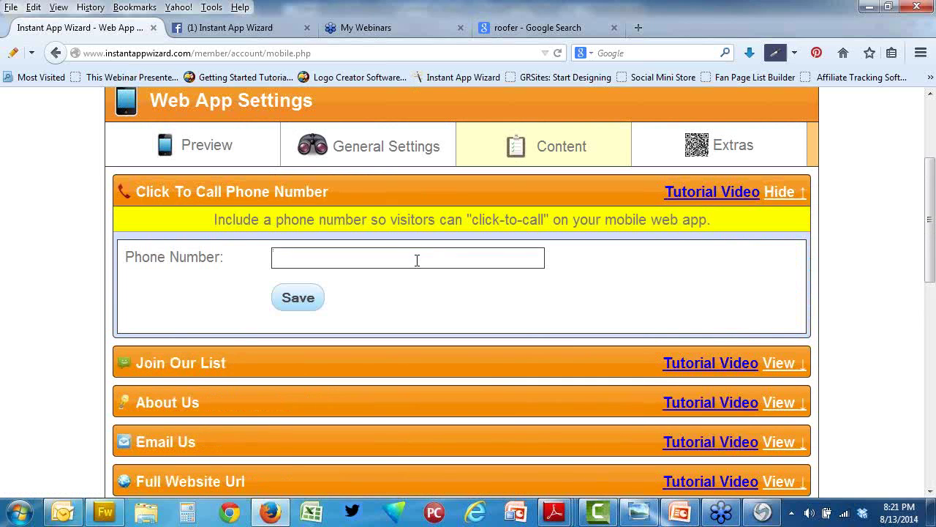
pyautogui.write('555-555-1212')
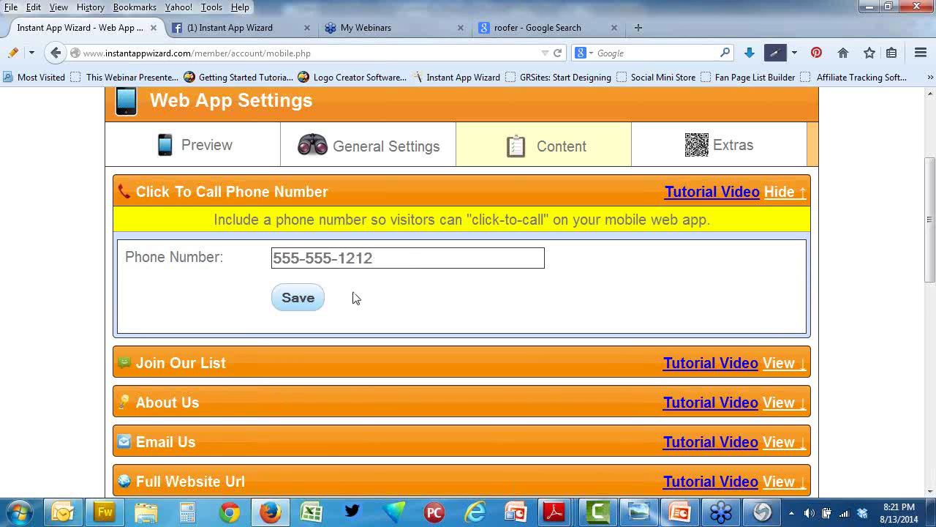
pyautogui.click(290, 307)
pyautogui.scroll(-3, 290, 307)
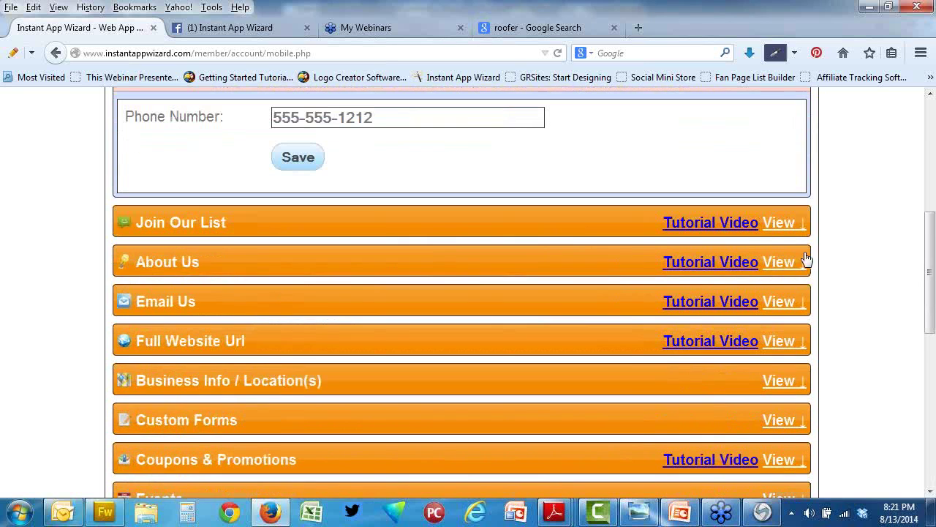
# Step: Save the Join Our List subscriber message 'Call us for all you gutter cleaning needs'
pyautogui.click(780, 224)
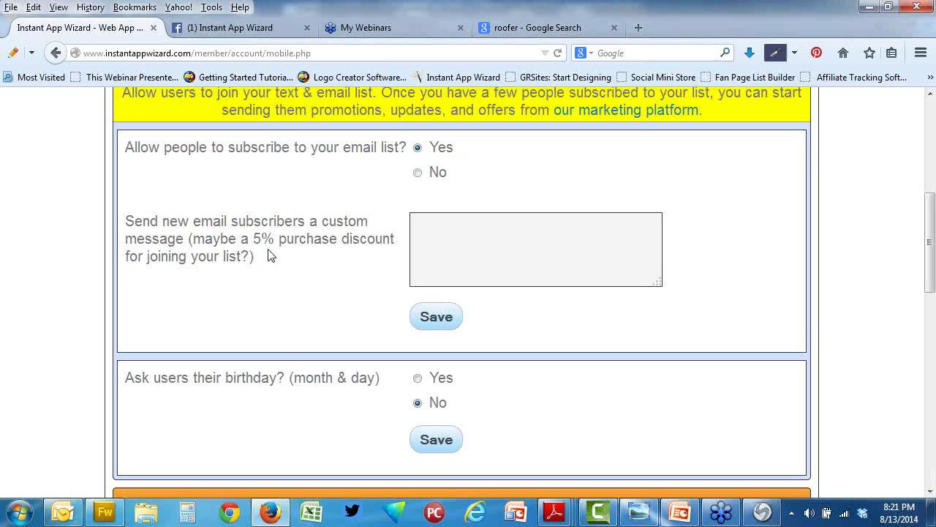
pyautogui.click(474, 236)
pyautogui.write('Call us for all yo')
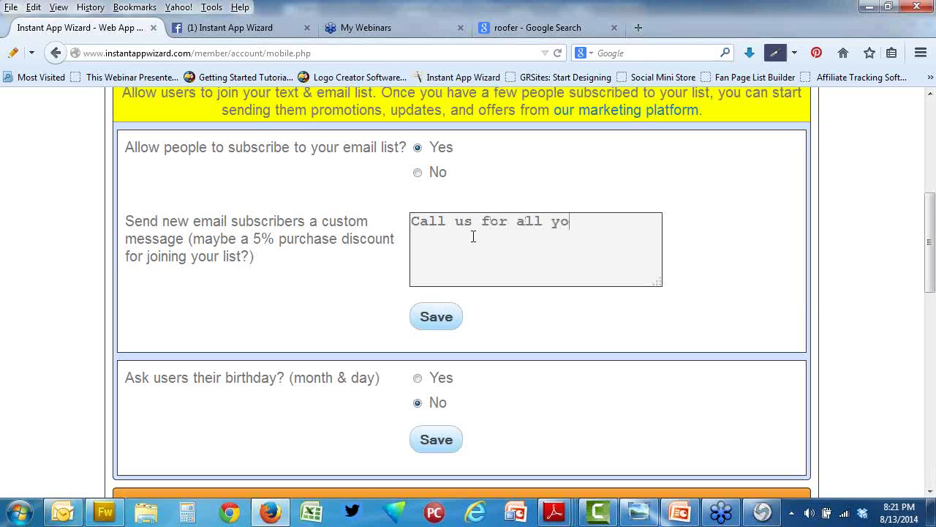
pyautogui.write('u gutter cla')
pyautogui.press('BackSpace')
pyautogui.write('eaning')
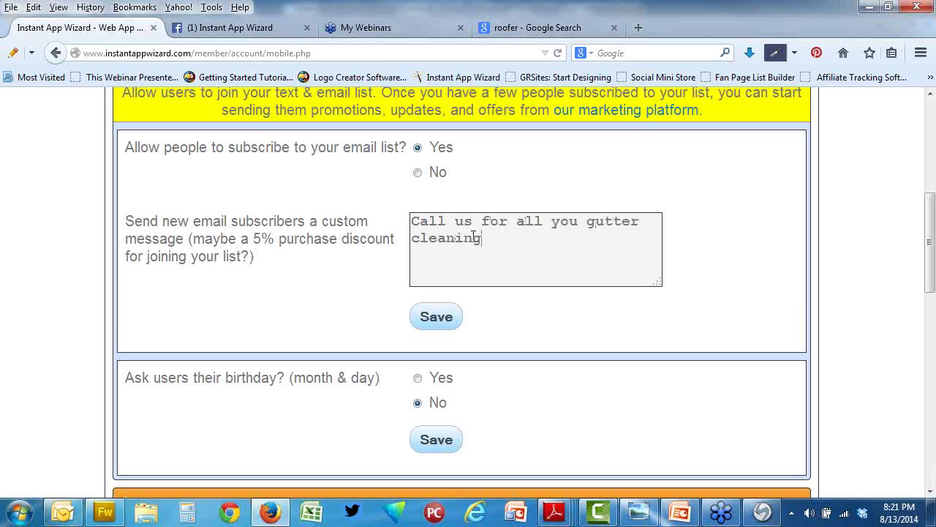
pyautogui.write(' needs')
pyautogui.click(443, 318)
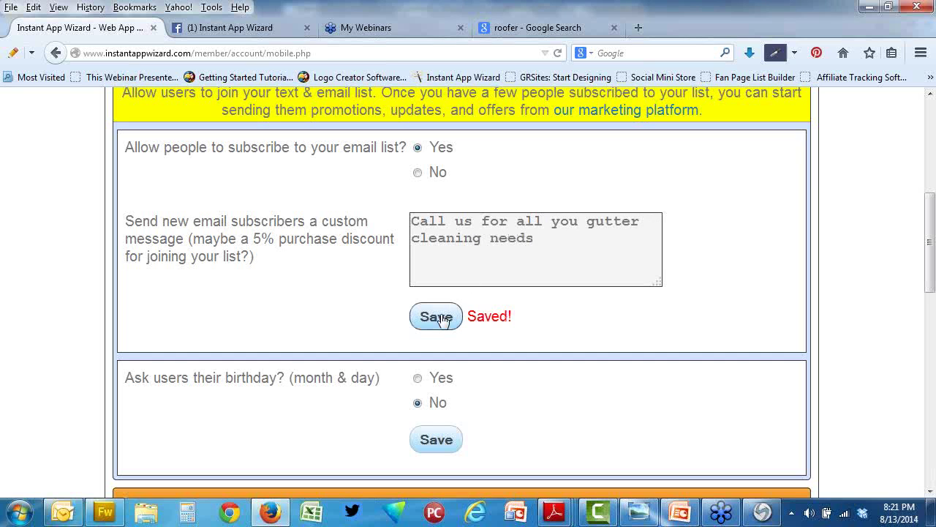
pyautogui.scroll(-4, 607, 328)
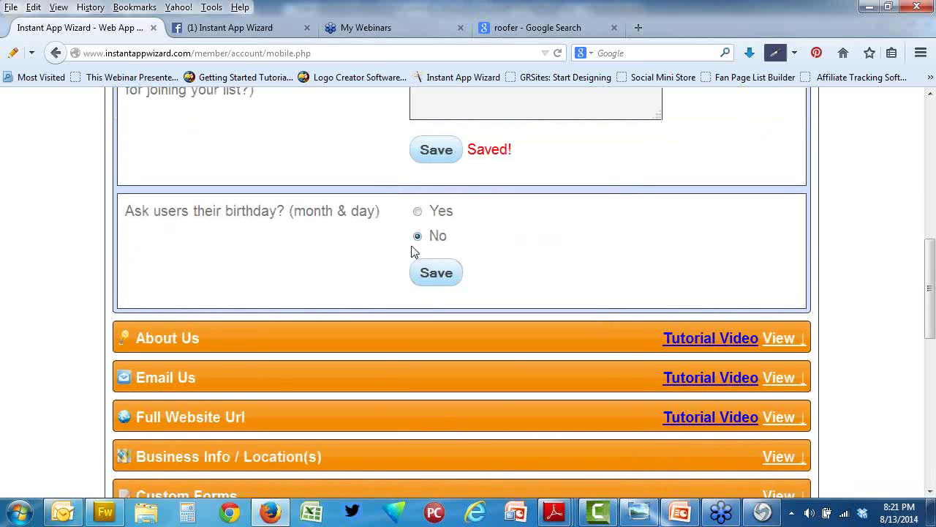
pyautogui.scroll(-2, 765, 264)
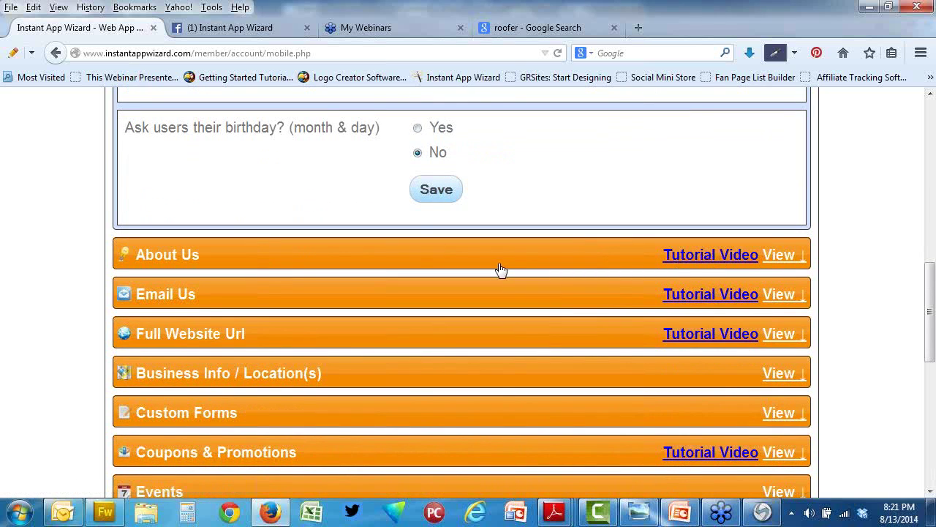
# Step: Expand Email Us and enter the contact e-mail address in its Email Address field
pyautogui.click(780, 294)
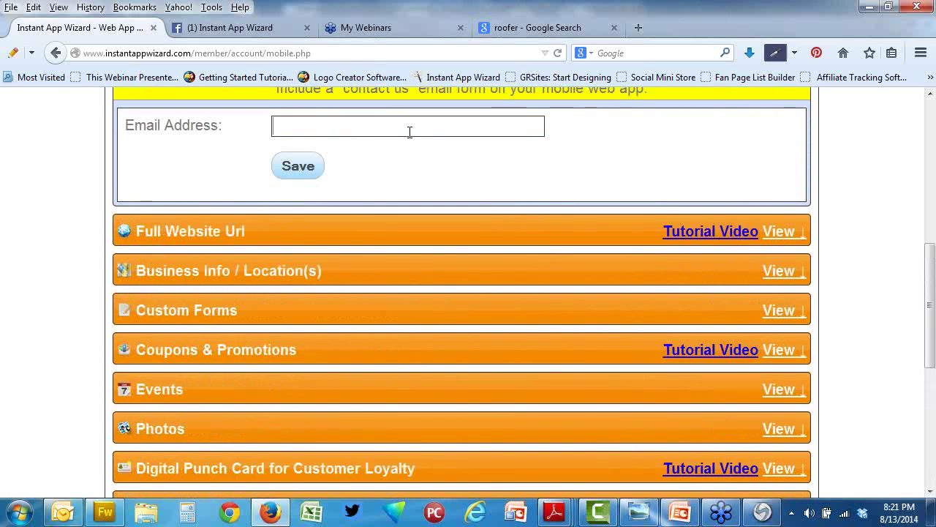
pyautogui.click(409, 131)
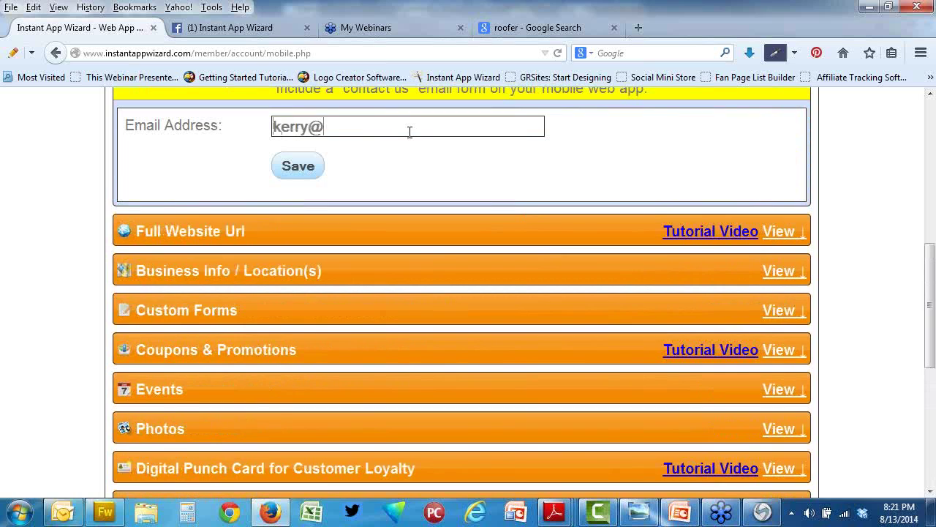
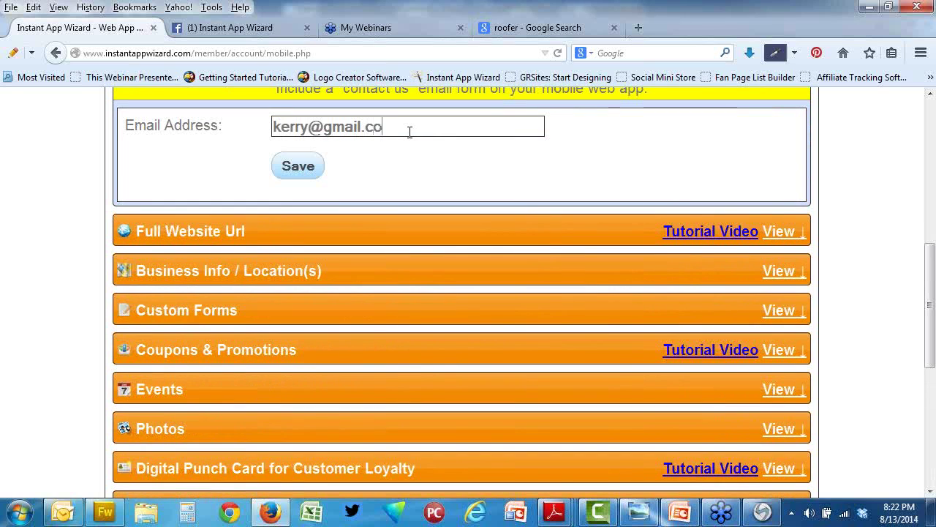
pyautogui.click(784, 271)
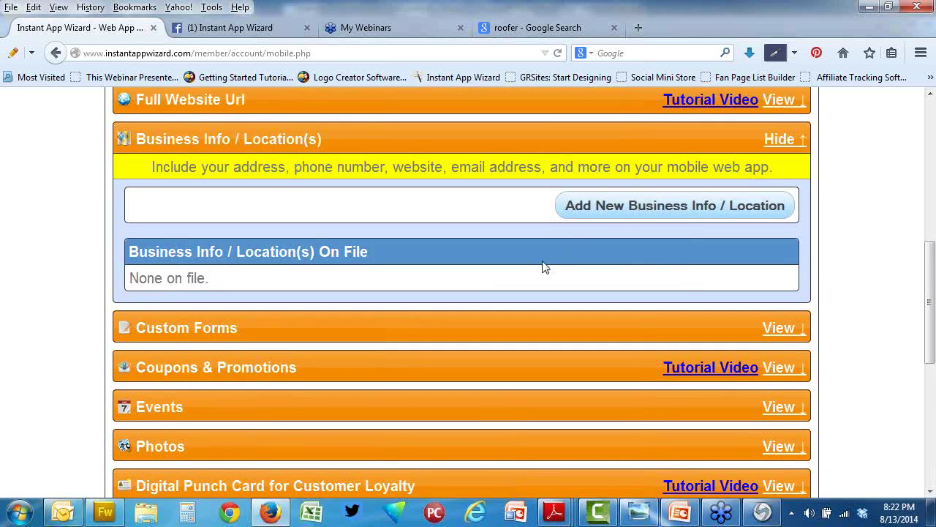
pyautogui.click(617, 210)
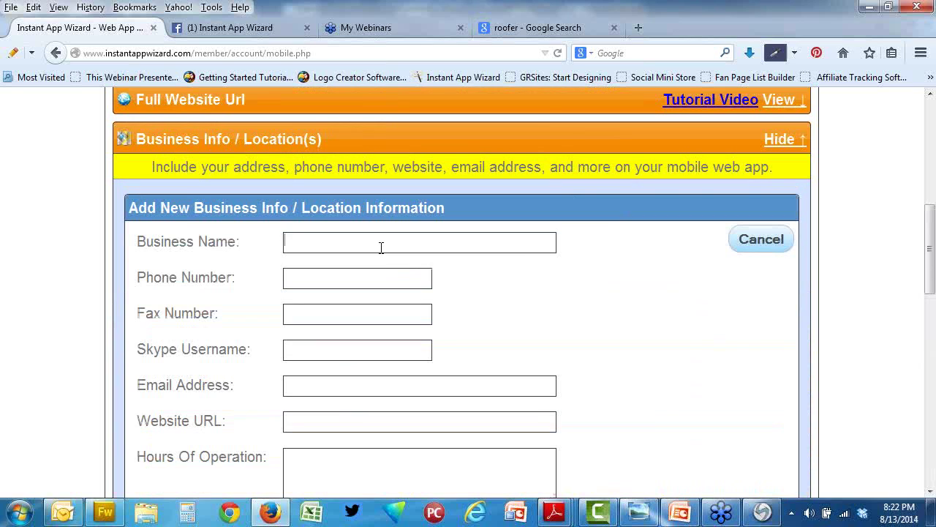
pyautogui.click(381, 248)
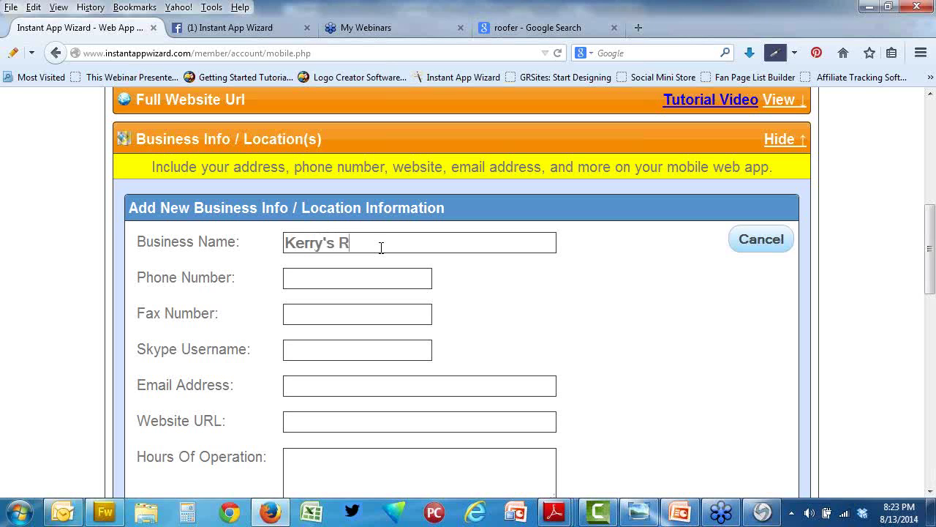
pyautogui.press('Tab')
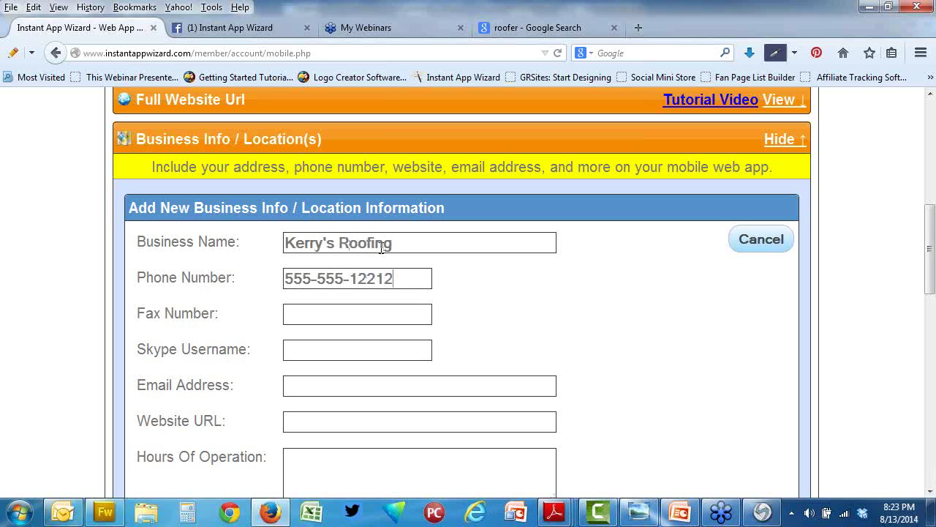
pyautogui.press('BackSpace')
pyautogui.press('BackSpace')
pyautogui.press('BackSpace')
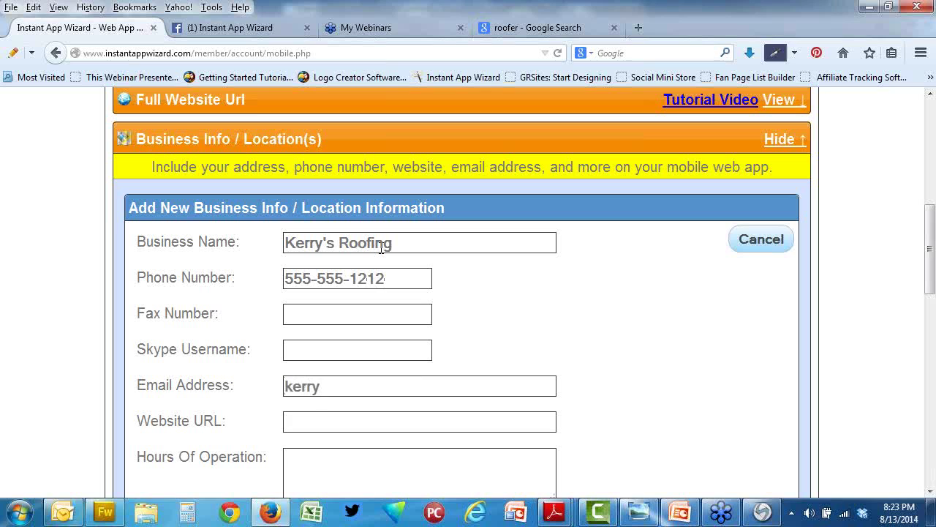
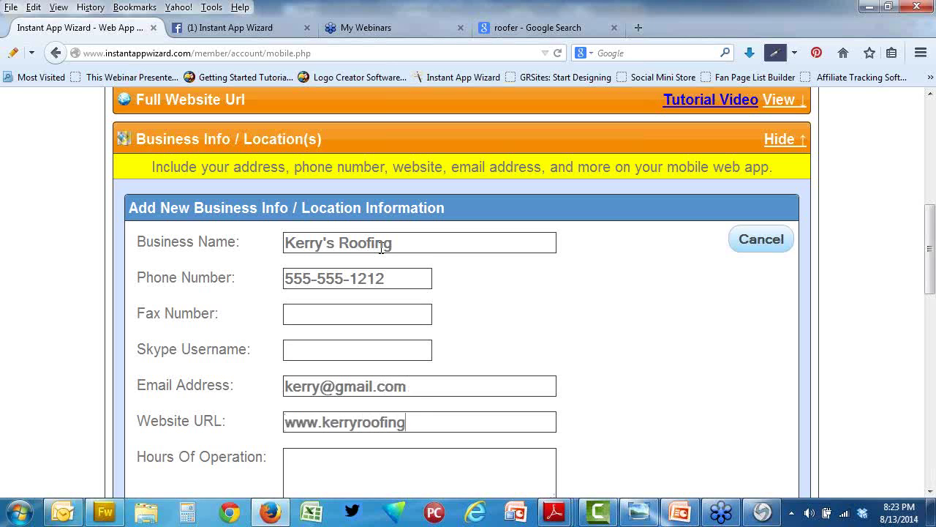
# Step: Enter the business hours as Mon - Sat 7am-8pm
pyautogui.write('7')
pyautogui.write('-8')
pyautogui.press('Right')
pyautogui.write('a')
pyautogui.press('End')
pyautogui.write('m-8pm')
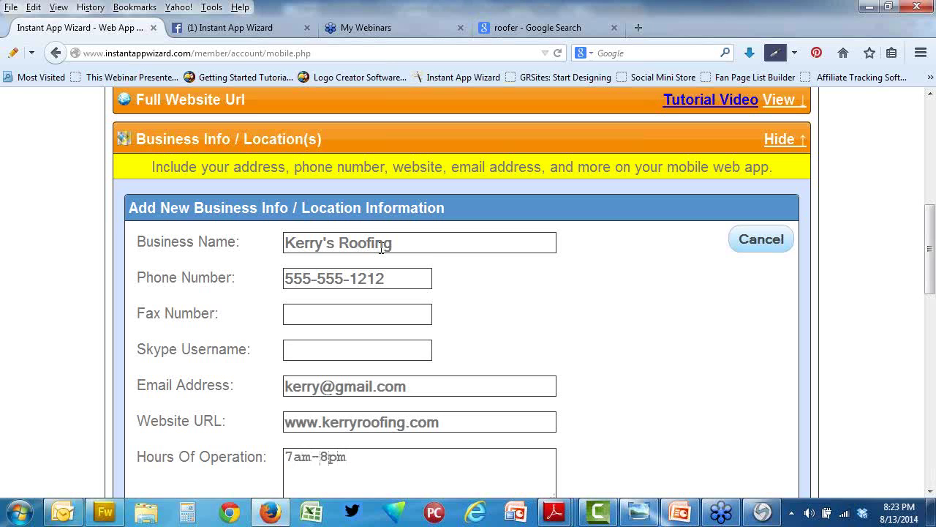
pyautogui.press('Home')
pyautogui.write('Mon - ')
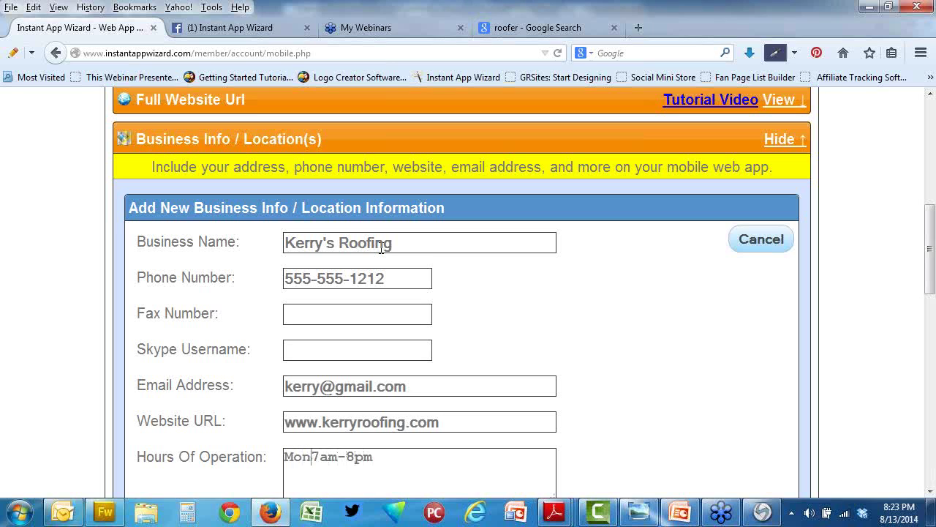
pyautogui.write('Sat')
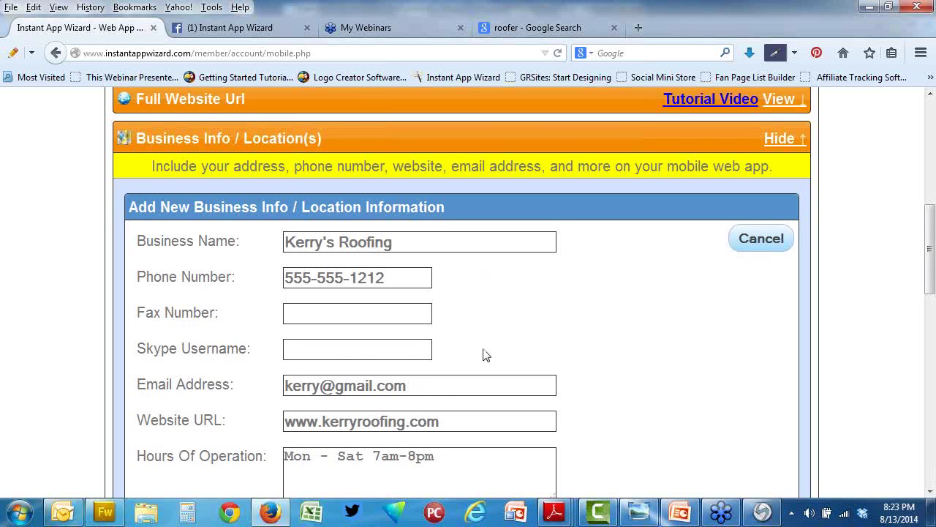
pyautogui.scroll(-2, 468, 362)
# Step: Append '24 hour emergency calls accepted' to the hours and fill in the city, state and zip
pyautogui.click(441, 374)
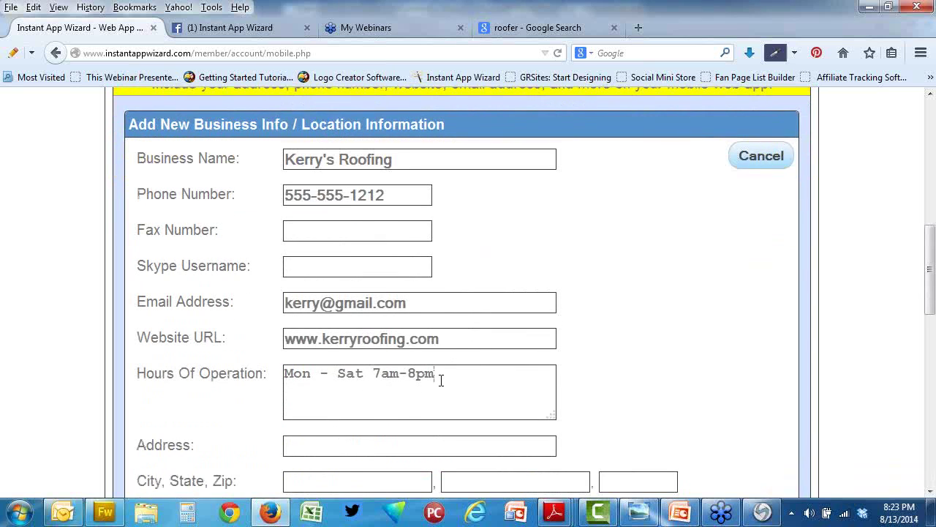
pyautogui.write('24 hour emerge')
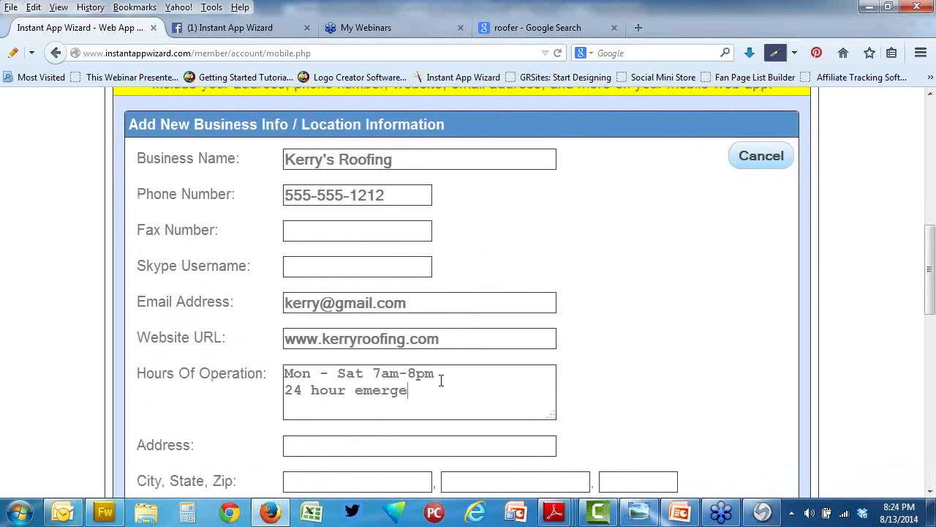
pyautogui.write('ncy calls accepted')
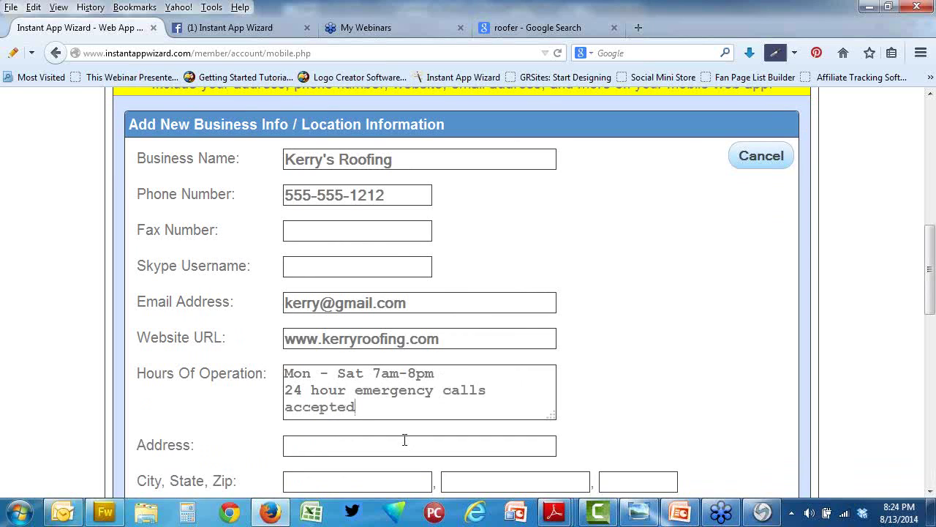
pyautogui.click(389, 482)
pyautogui.write('Commerce')
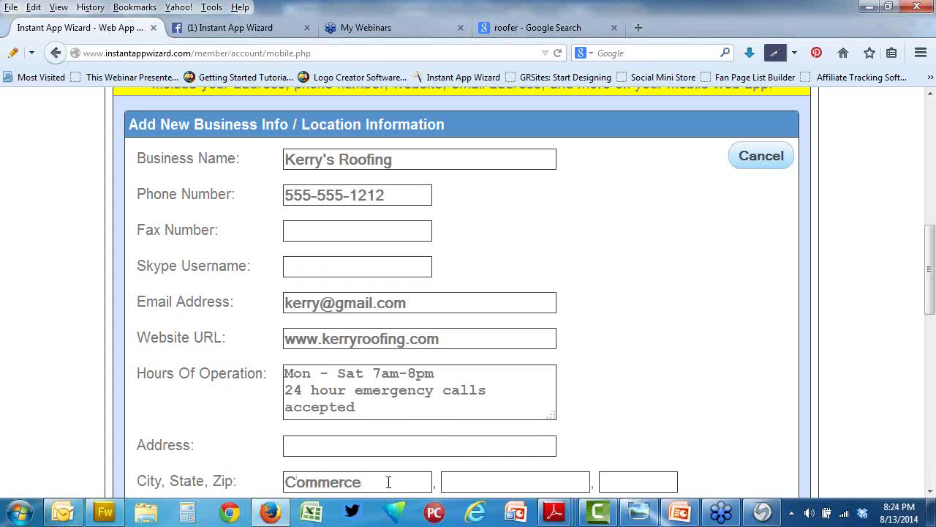
pyautogui.press('Tab')
pyautogui.write('Twxas')
pyautogui.press('Tab')
pyautogui.write('75428')
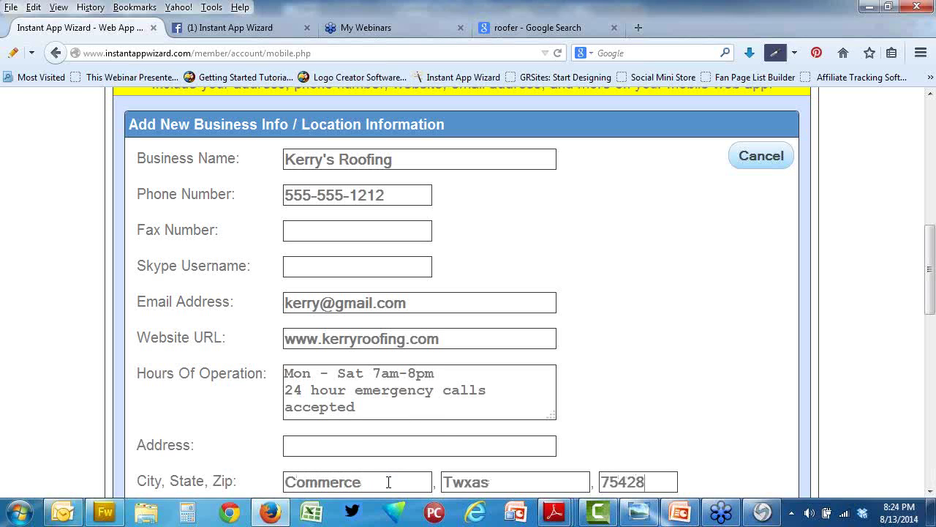
pyautogui.click(468, 485)
pyautogui.press('BackSpace')
pyautogui.write('e')
# Step: Turn on the Google Map and add the business location entry
pyautogui.scroll(-4, 592, 429)
pyautogui.click(353, 364)
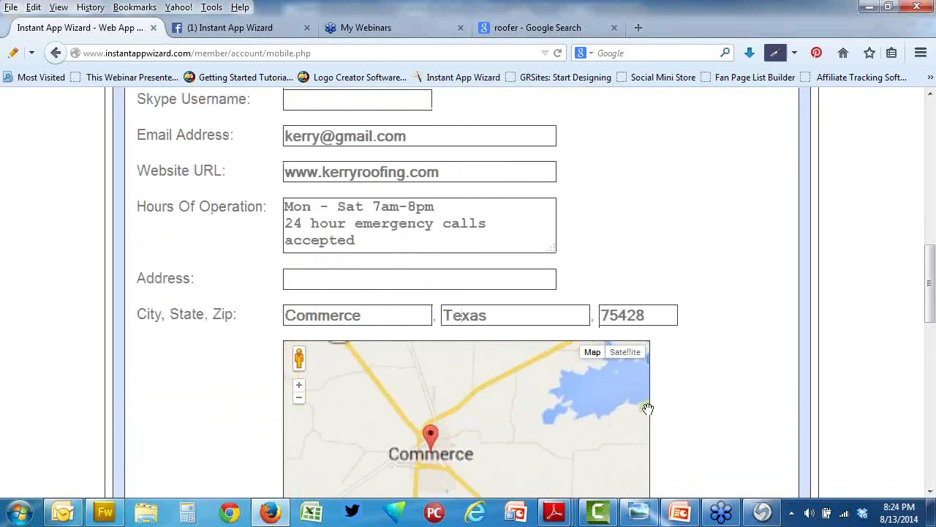
pyautogui.scroll(-6, 689, 414)
pyautogui.click(316, 341)
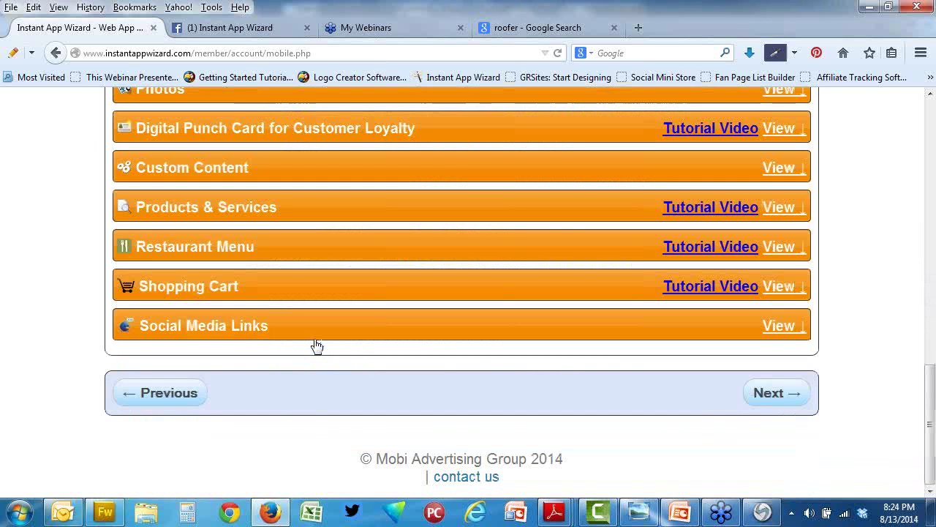
pyautogui.scroll(5, 316, 345)
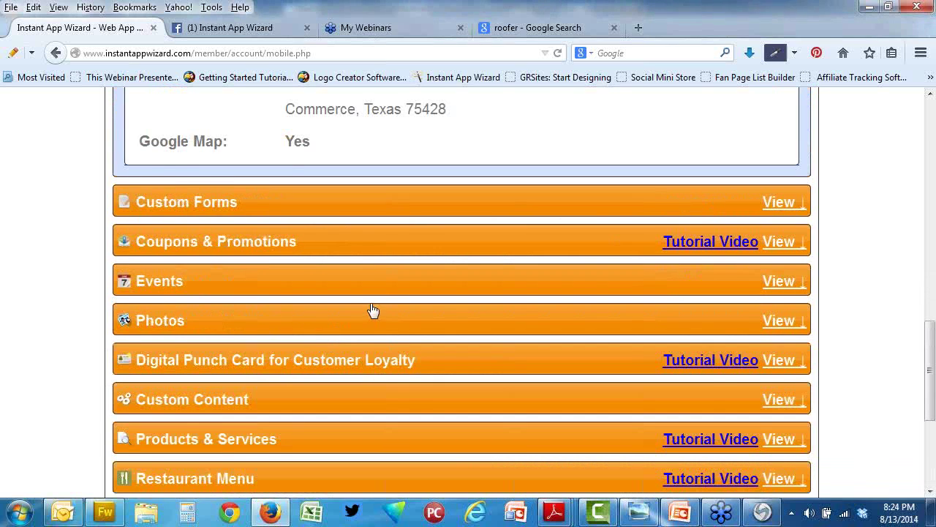
pyautogui.scroll(10, 372, 312)
pyautogui.scroll(6, 369, 308)
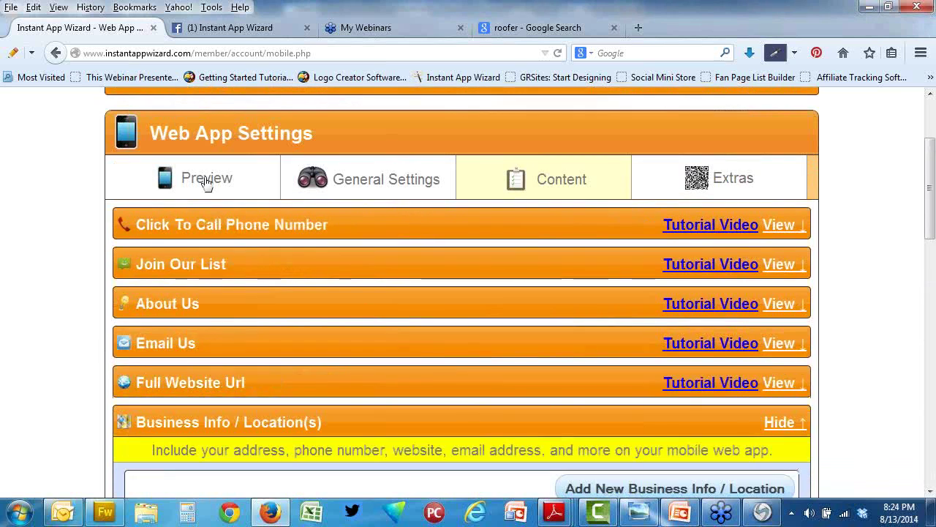
# Step: Preview the Kerry Roofing app, reviewing its Call Us Now, Contact Us, Directions and Email Us buttons
pyautogui.click(206, 181)
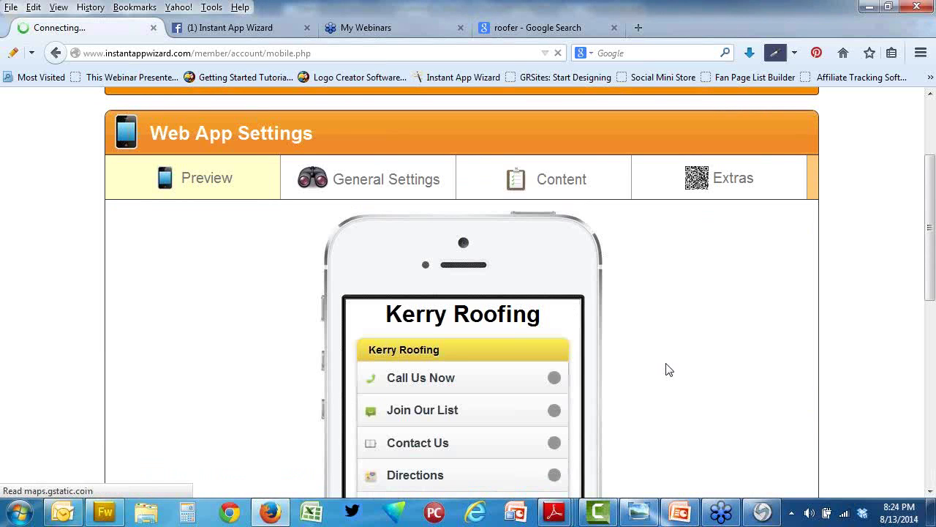
pyautogui.scroll(-2, 672, 368)
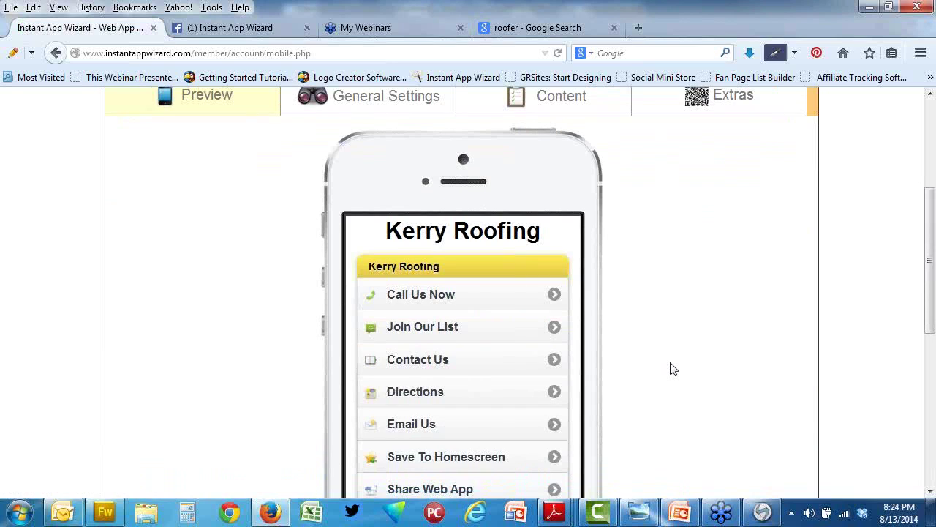
pyautogui.scroll(-2, 673, 369)
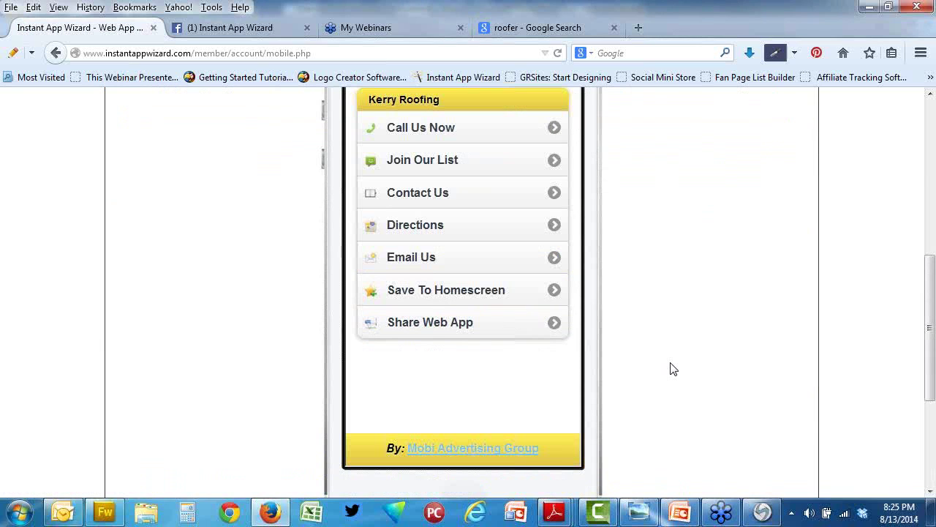
pyautogui.scroll(3, 692, 368)
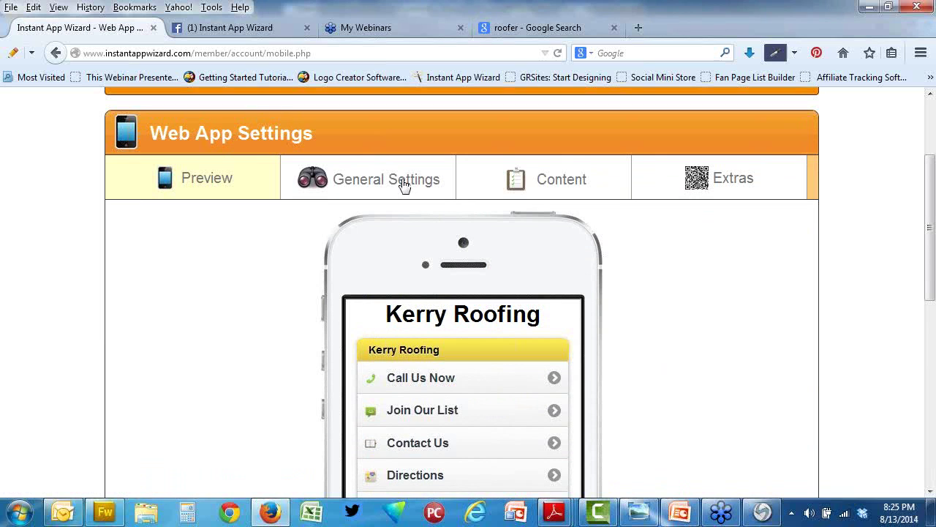
# Step: Blank out the Call Us Now home page link name and save it
pyautogui.click(405, 186)
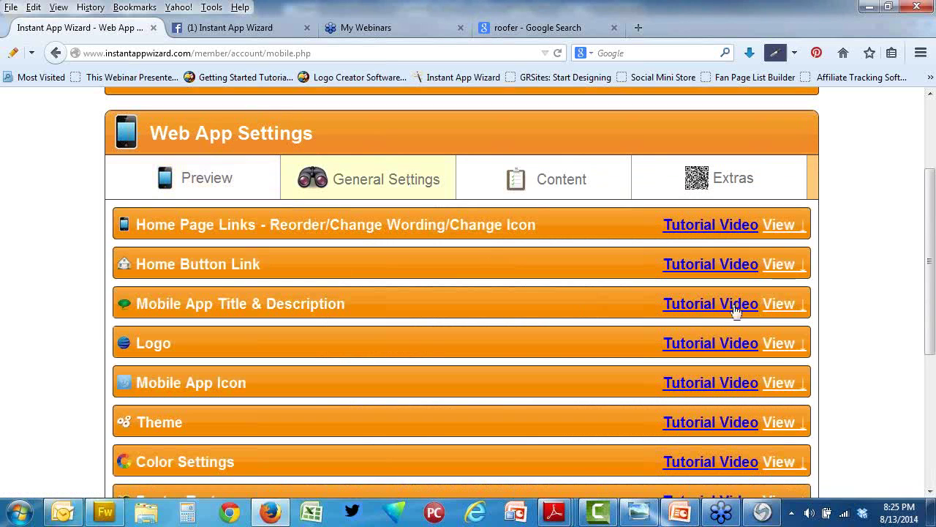
pyautogui.click(779, 227)
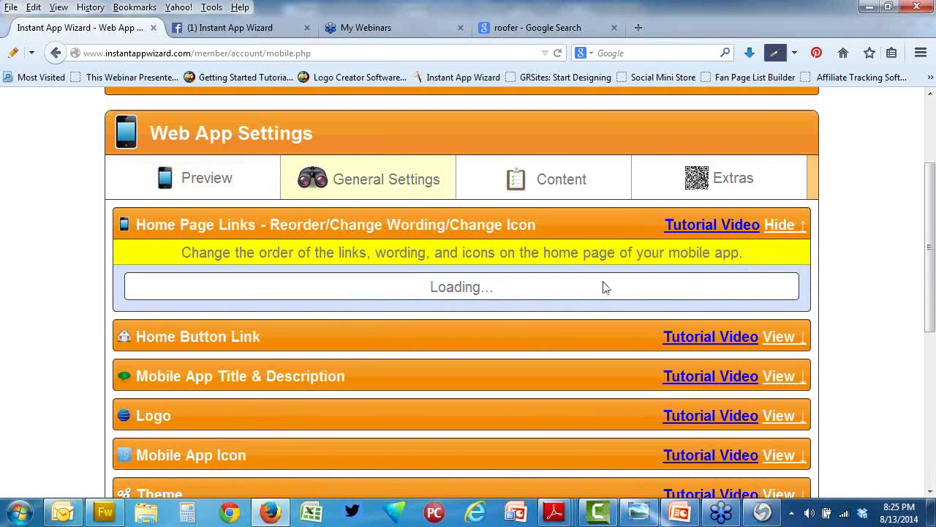
pyautogui.click(773, 294)
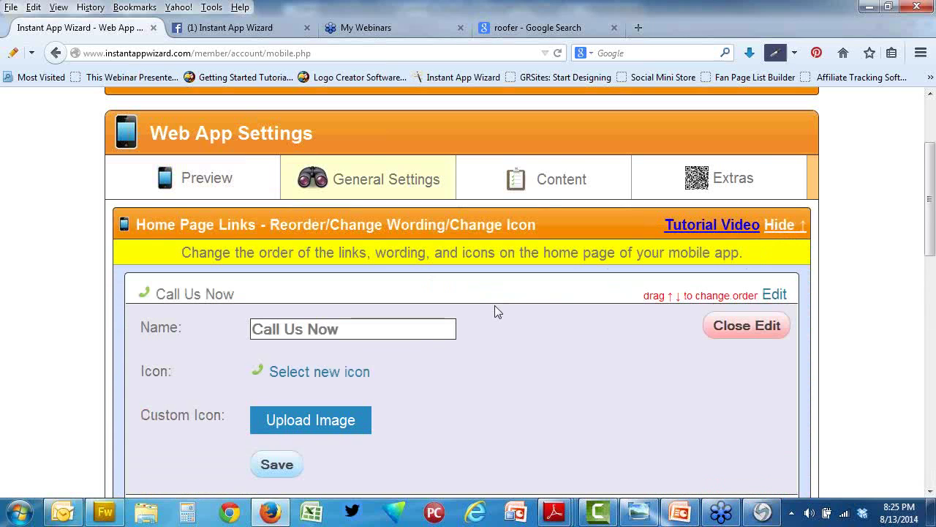
pyautogui.moveTo(362, 334); pyautogui.dragTo(226, 335)
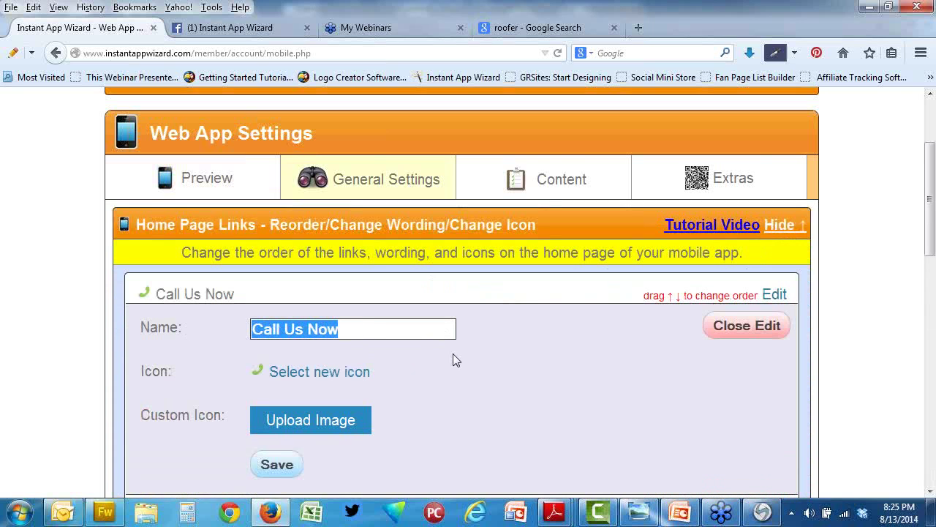
pyautogui.press('BackSpace')
pyautogui.click(277, 464)
pyautogui.scroll(-5, 460, 456)
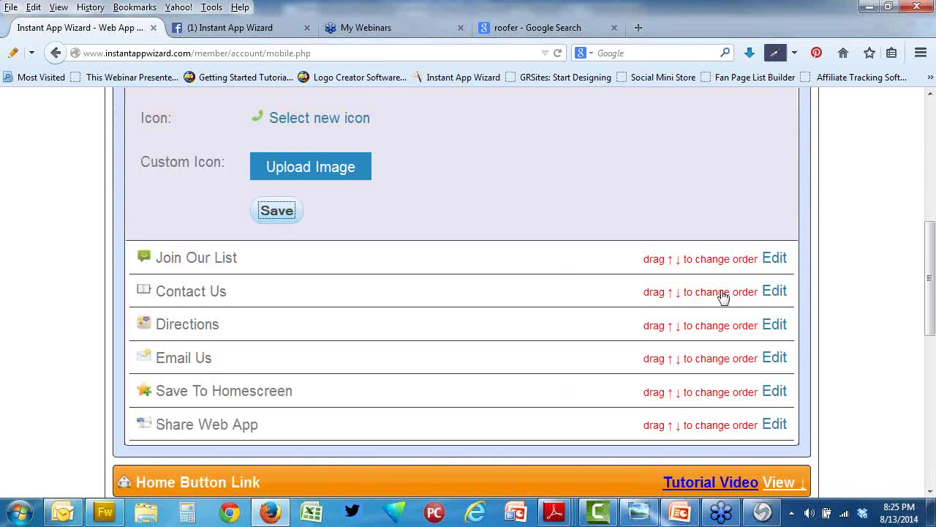
# Step: Blank out the Email Us link name, then start adding a logo image
pyautogui.click(774, 357)
pyautogui.press('BackSpace')
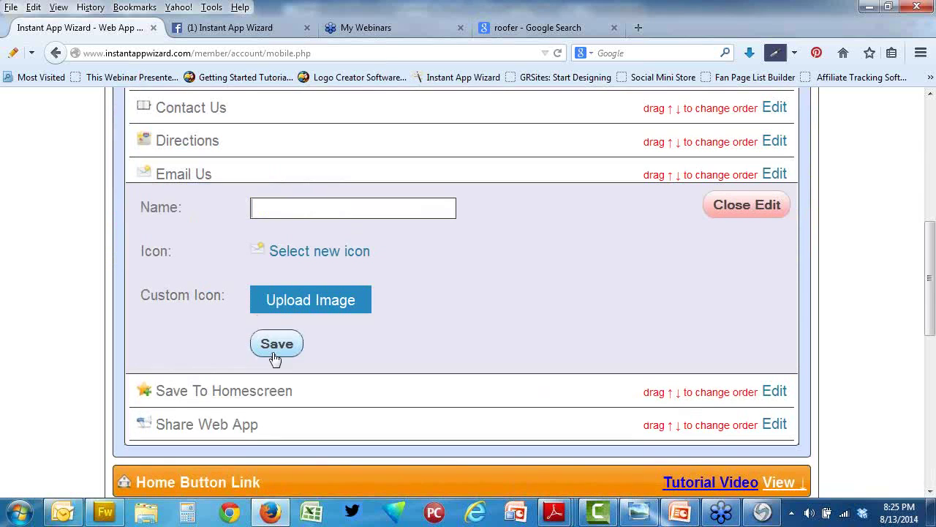
pyautogui.click(274, 349)
pyautogui.scroll(-3, 554, 371)
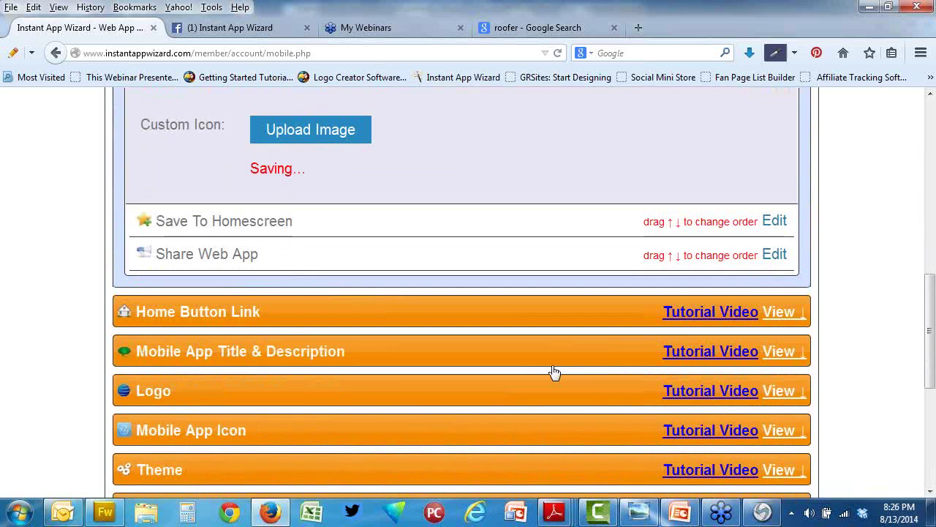
pyautogui.click(778, 390)
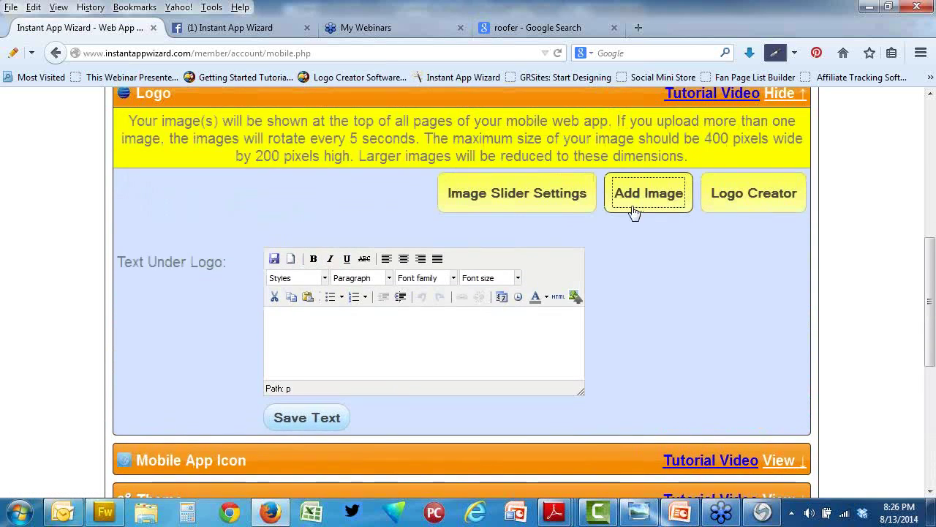
pyautogui.click(633, 194)
# Step: Upload kerrysroofinglogo.jpg from the Desktop so its Kerry's Roofing preview appears in the Add Image form
pyautogui.click(348, 256)
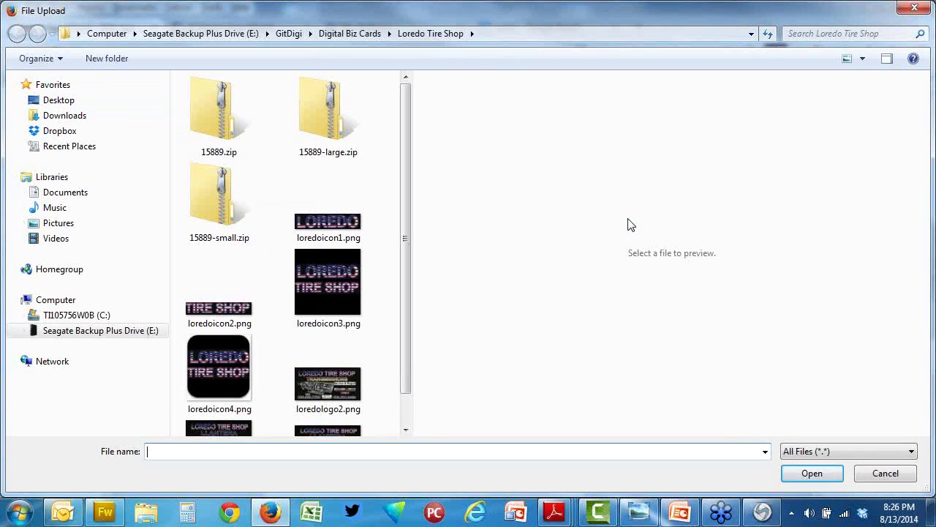
pyautogui.click(65, 101)
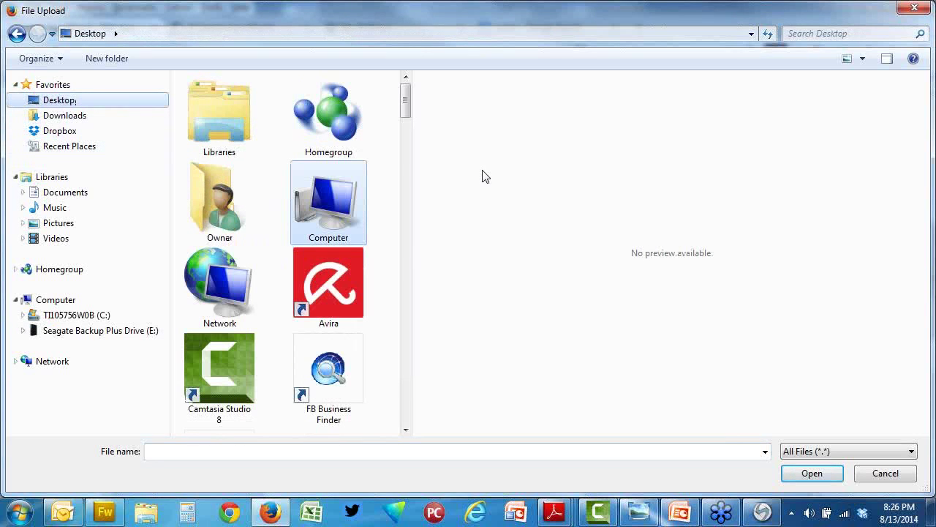
pyautogui.moveTo(403, 121); pyautogui.dragTo(405, 310)
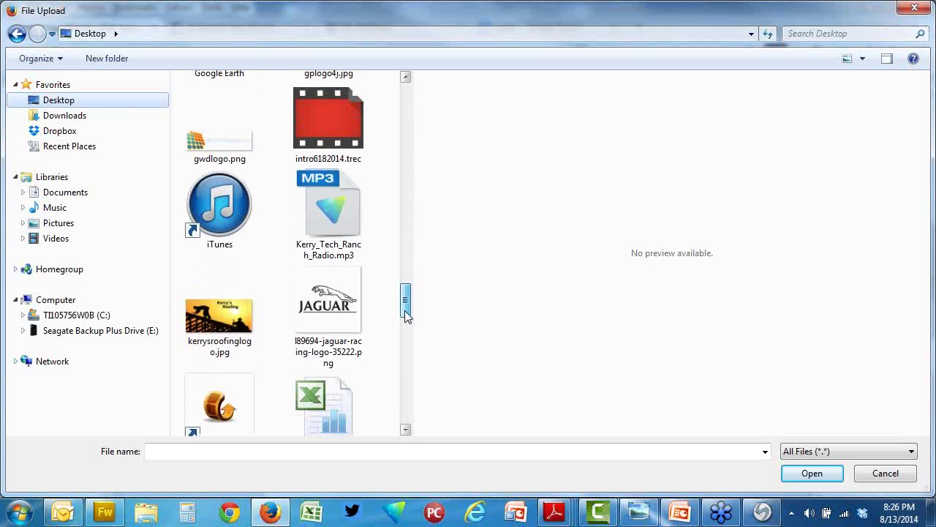
pyautogui.doubleClick(229, 344)
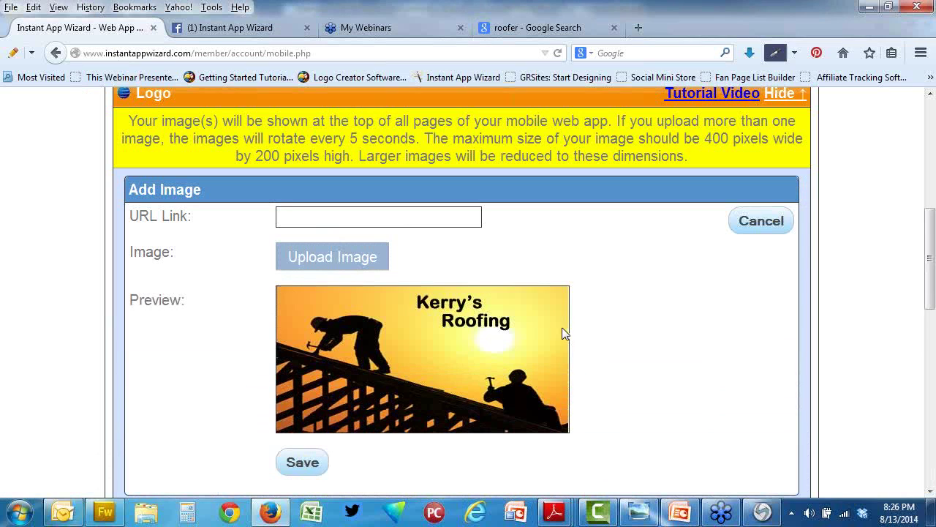
# Step: Save the uploaded Kerry's Roofing image as the app's logo
pyautogui.scroll(-2, 684, 339)
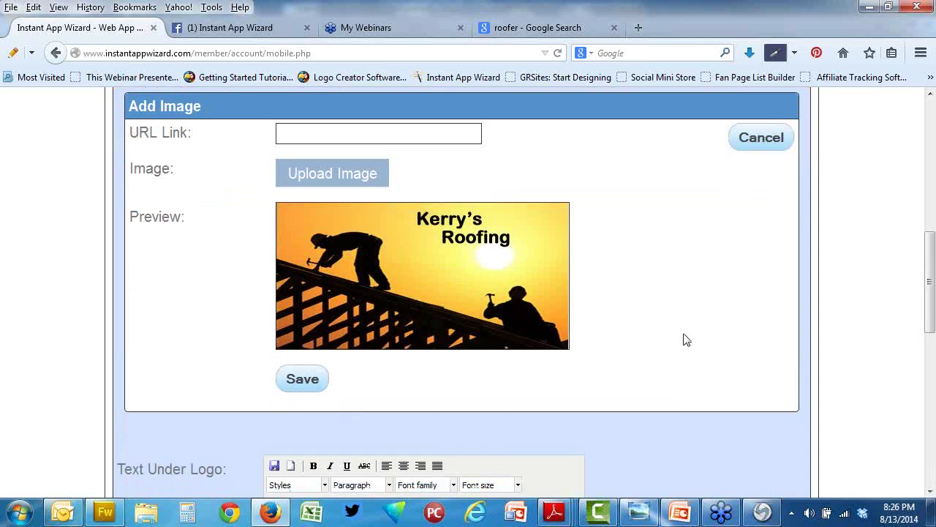
pyautogui.scroll(-5, 686, 340)
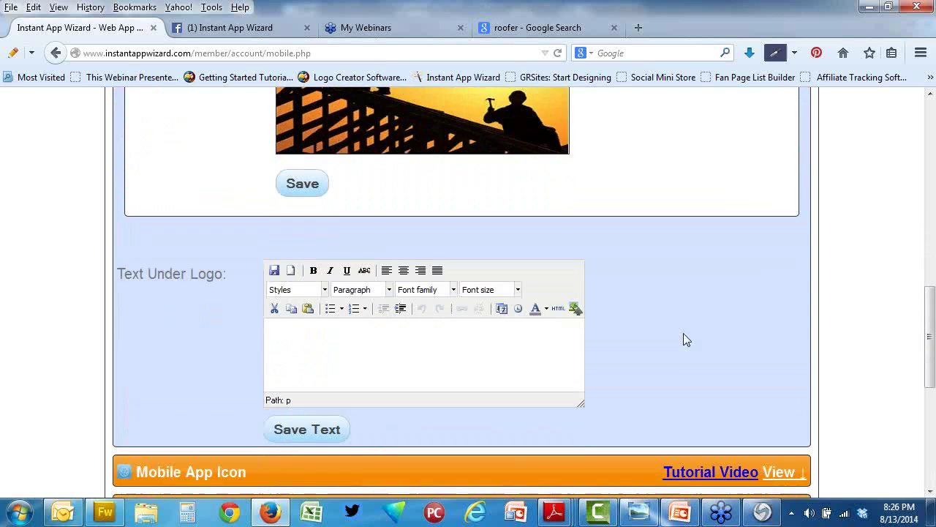
pyautogui.scroll(-3, 683, 336)
pyautogui.scroll(5, 683, 337)
pyautogui.click(307, 296)
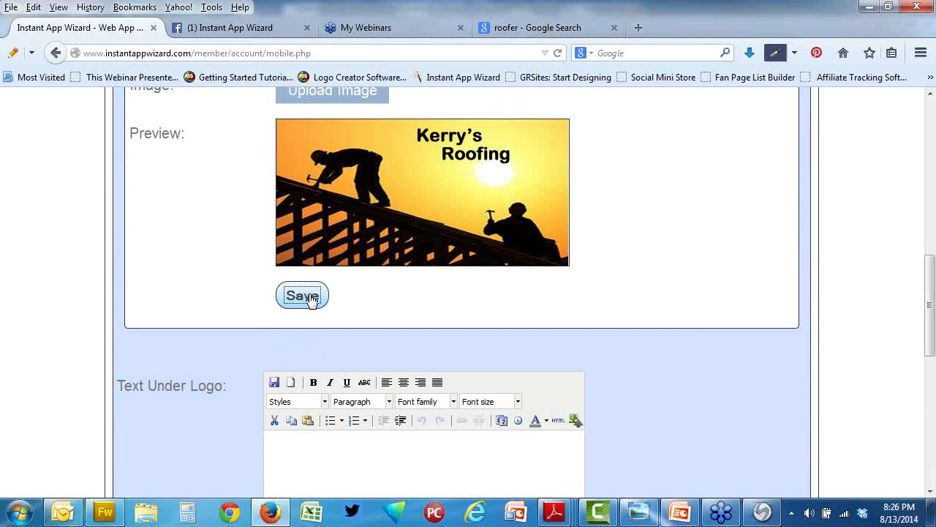
# Step: Copy the orange #FDA937 from the logo image with the ColorZilla eyedropper
pyautogui.click(775, 55)
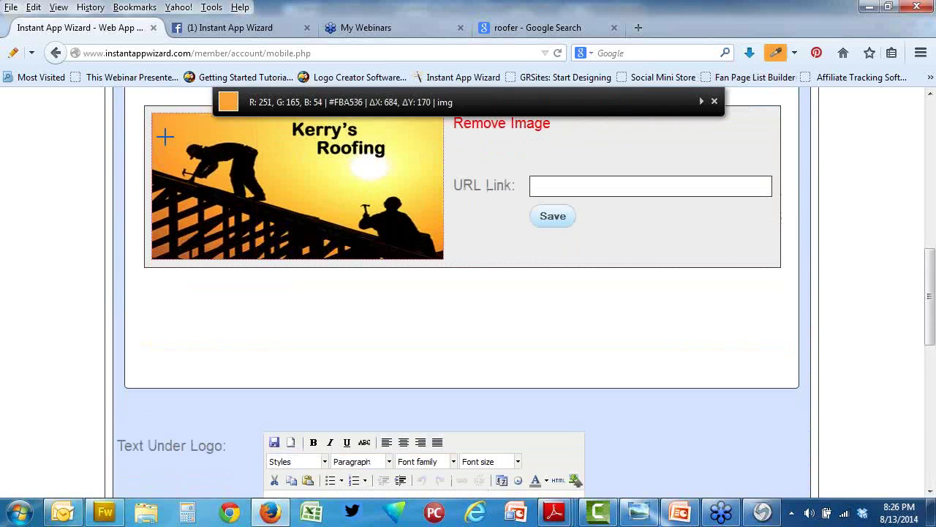
pyautogui.click(165, 127)
pyautogui.scroll(-3, 347, 249)
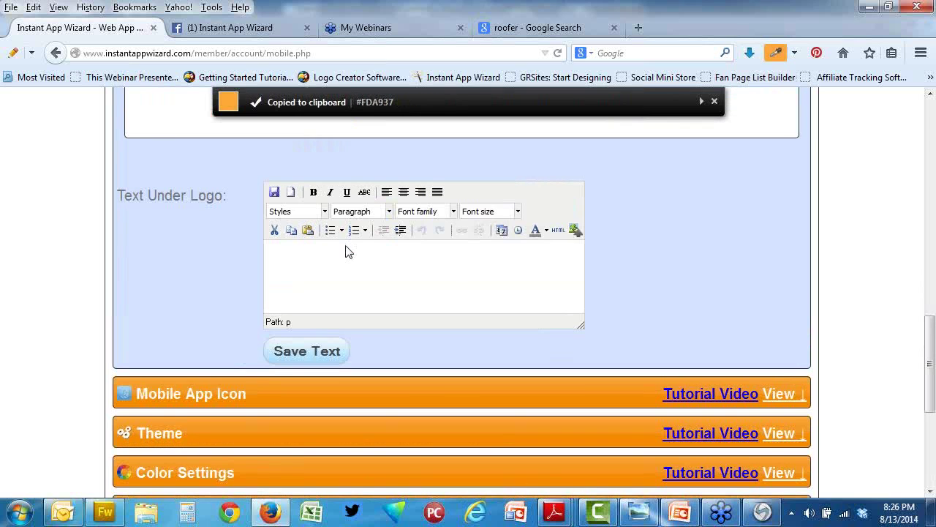
pyautogui.scroll(-2, 690, 421)
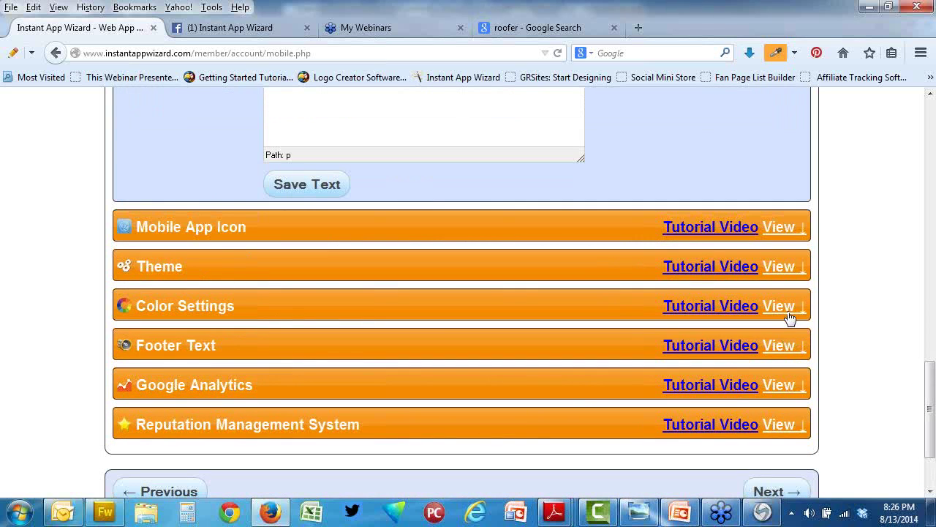
# Step: In Color Settings, set the Content Body background colour to #000000
pyautogui.click(426, 317)
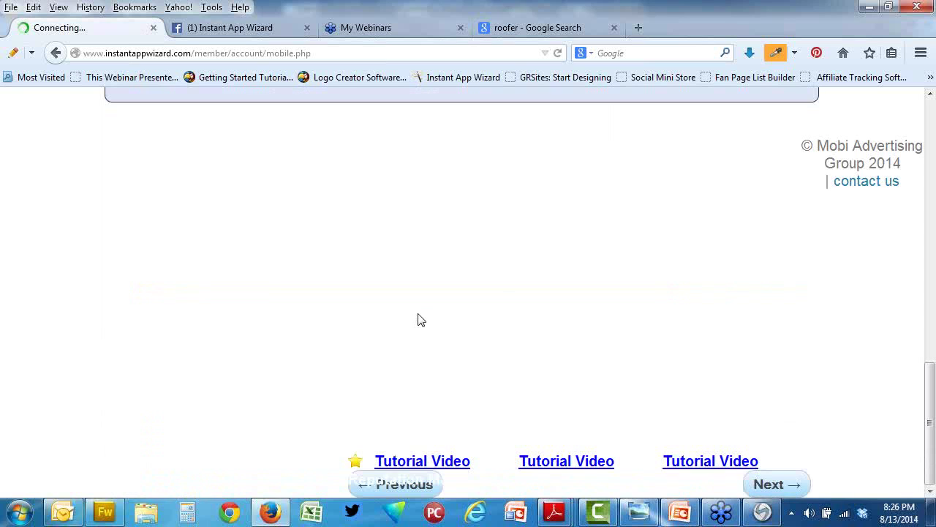
pyautogui.scroll(4, 396, 289)
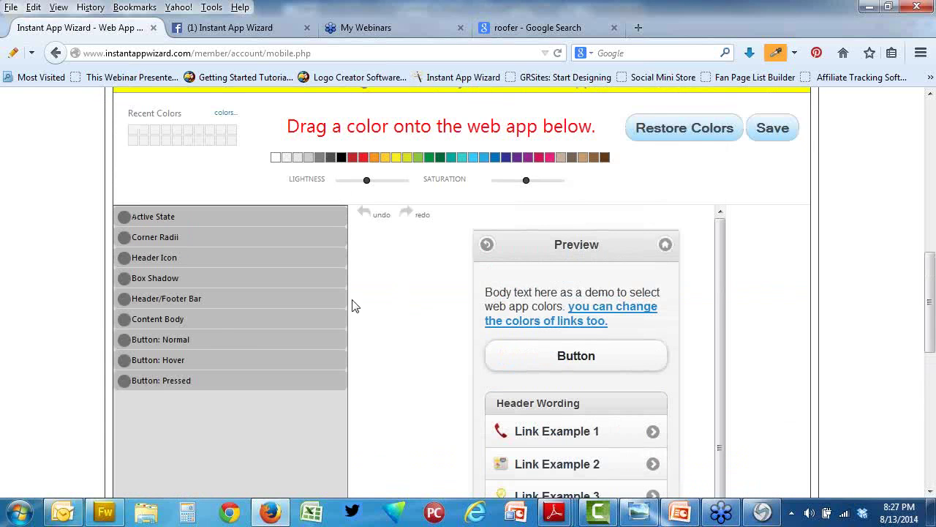
pyautogui.click(203, 323)
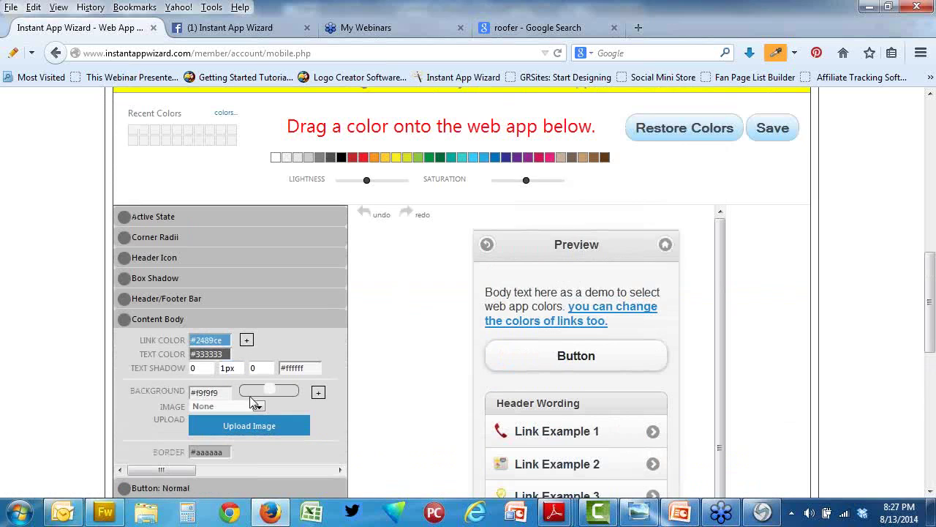
pyautogui.moveTo(219, 393); pyautogui.dragTo(206, 393)
pyautogui.doubleClick(220, 395)
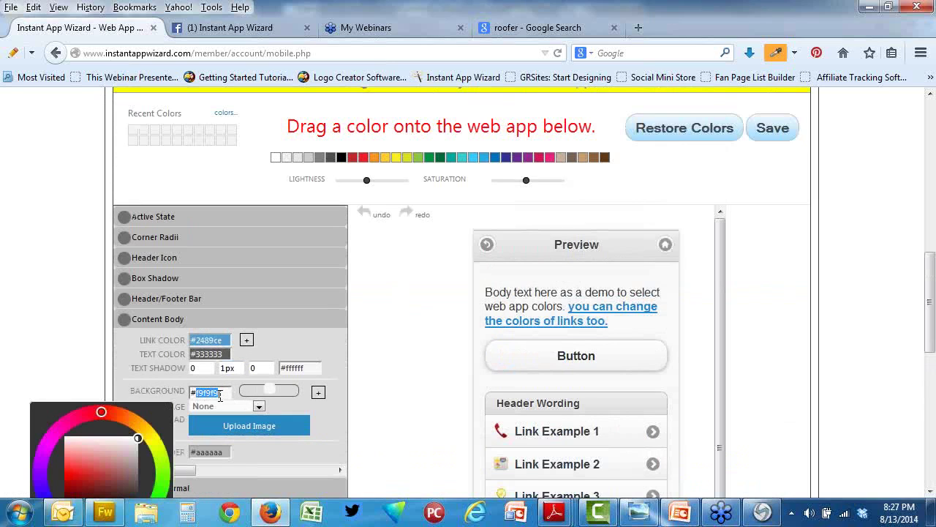
pyautogui.write('000000')
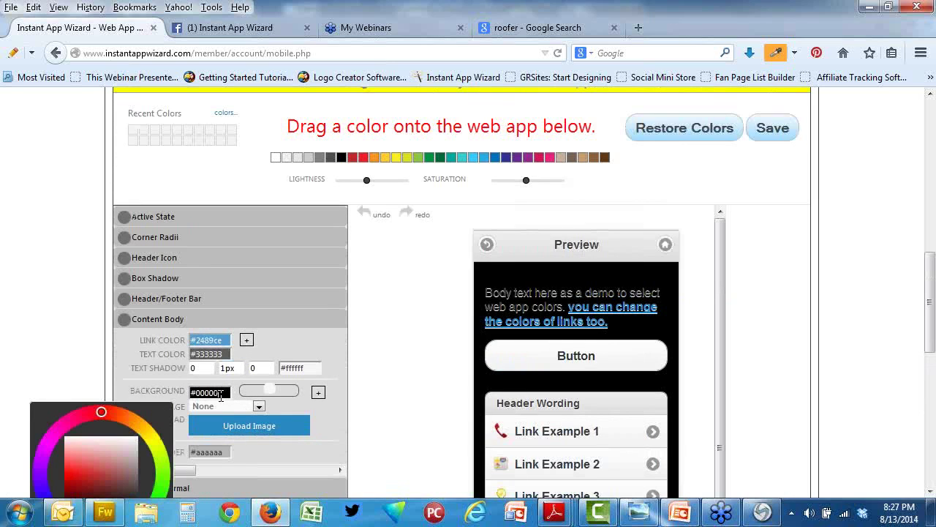
pyautogui.click(408, 393)
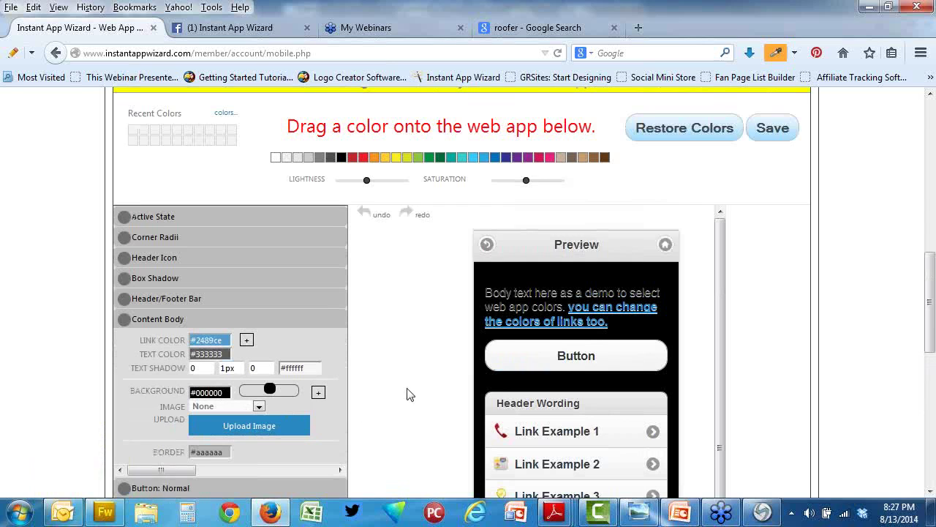
pyautogui.doubleClick(227, 354)
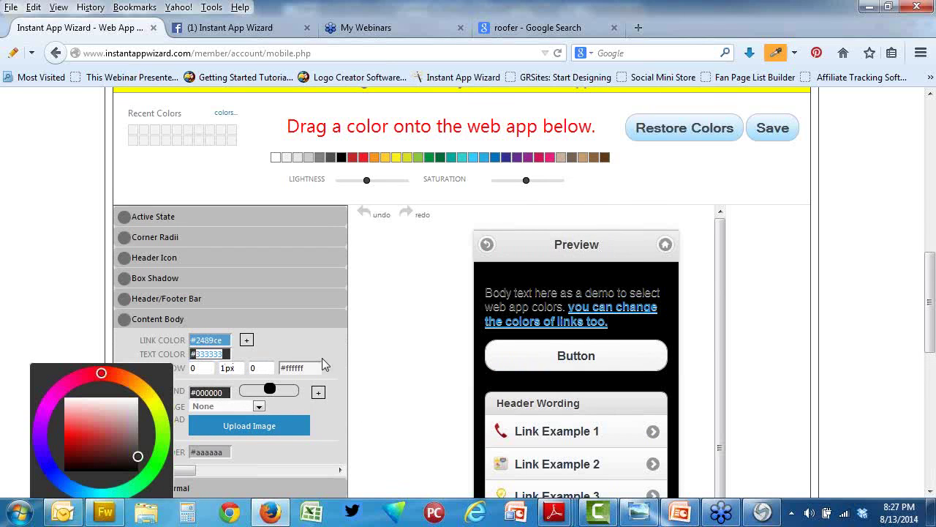
pyautogui.click(381, 374)
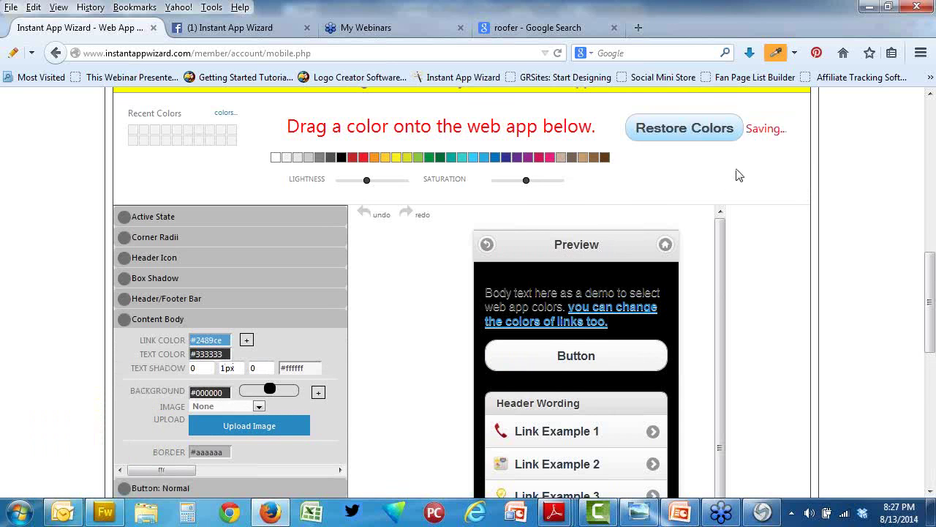
pyautogui.scroll(8, 660, 201)
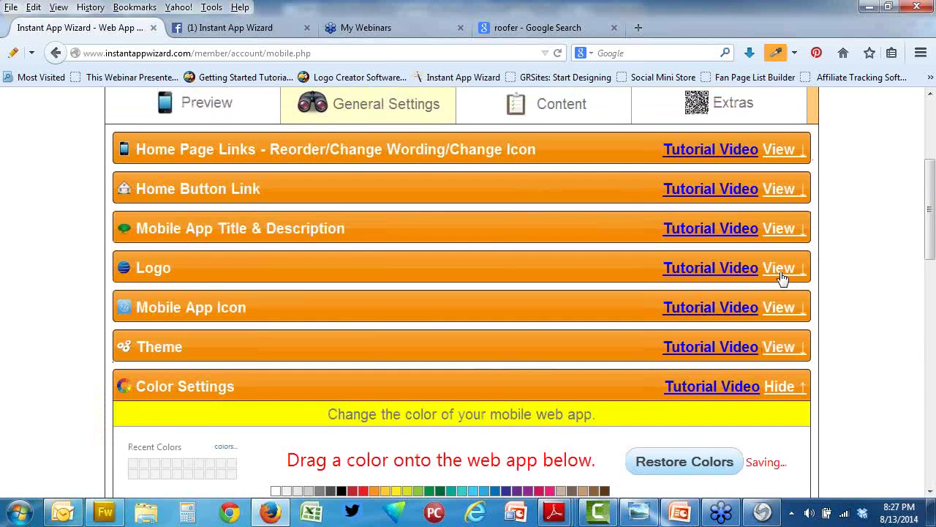
# Step: Sample the pale yellow #FDFD98 from the logo's sun with the eyedropper
pyautogui.click(780, 270)
pyautogui.scroll(-3, 848, 278)
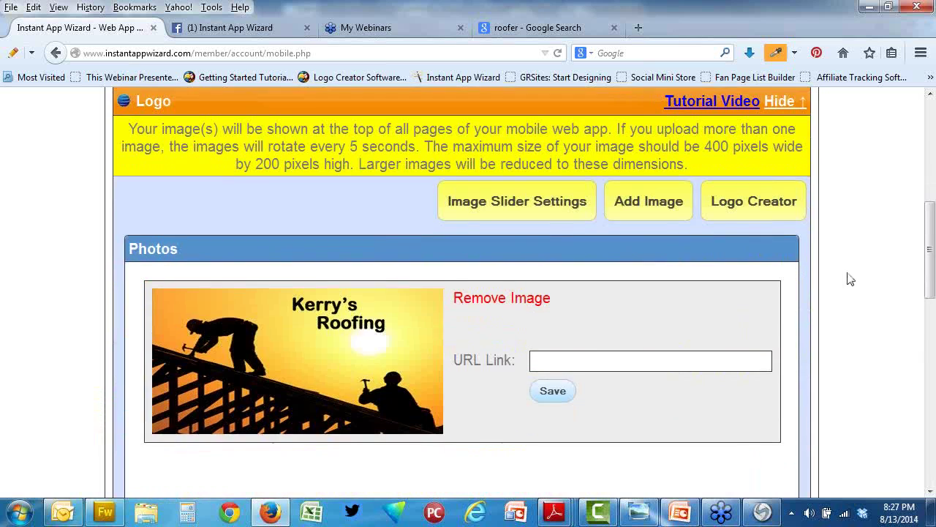
pyautogui.click(395, 350)
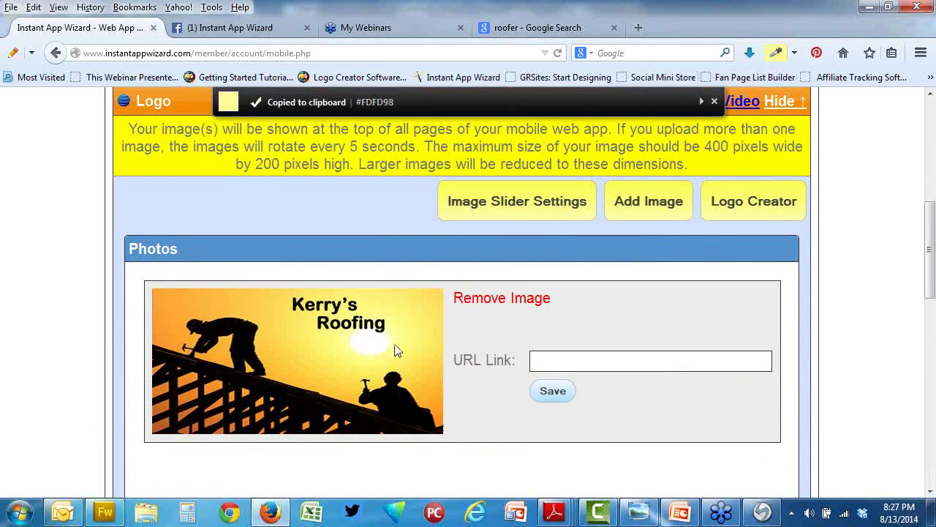
pyautogui.scroll(-10, 395, 349)
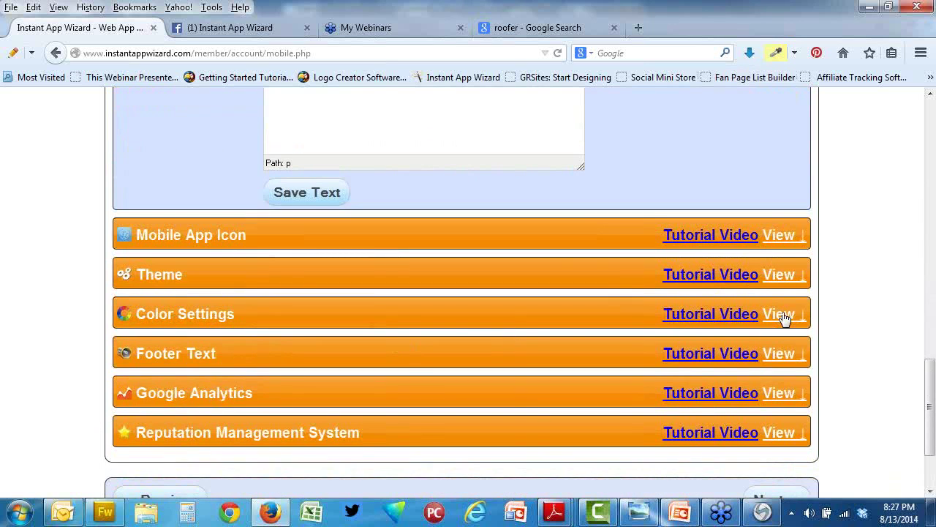
# Step: Paste #FDFD98 as the Content Body text colour
pyautogui.click(362, 324)
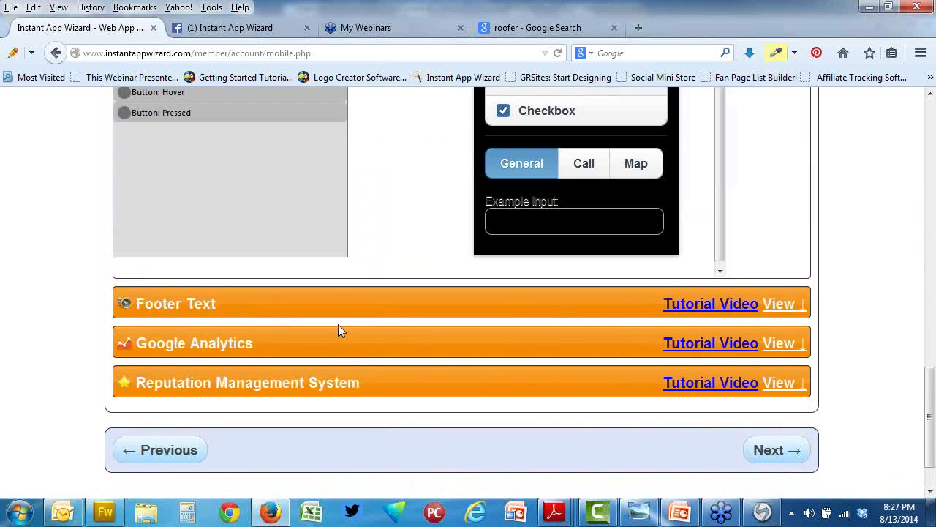
pyautogui.scroll(3, 338, 324)
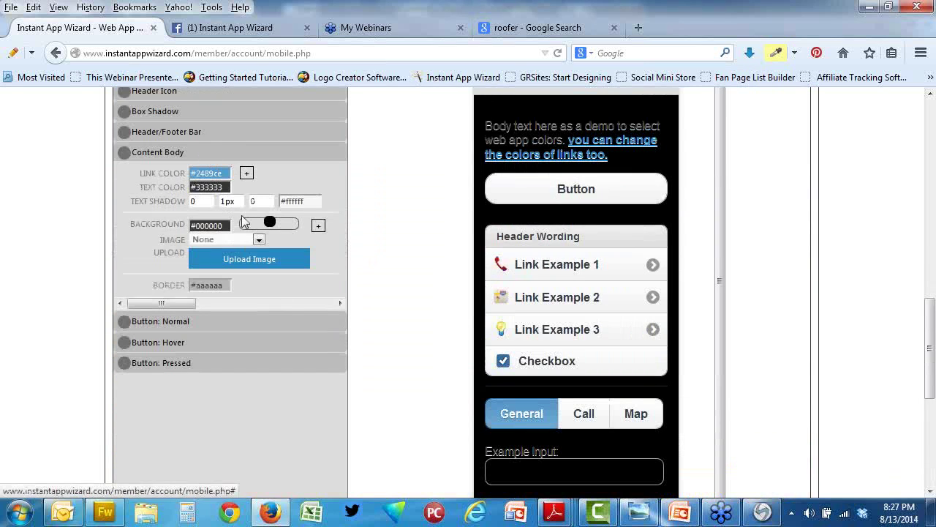
pyautogui.click(227, 188)
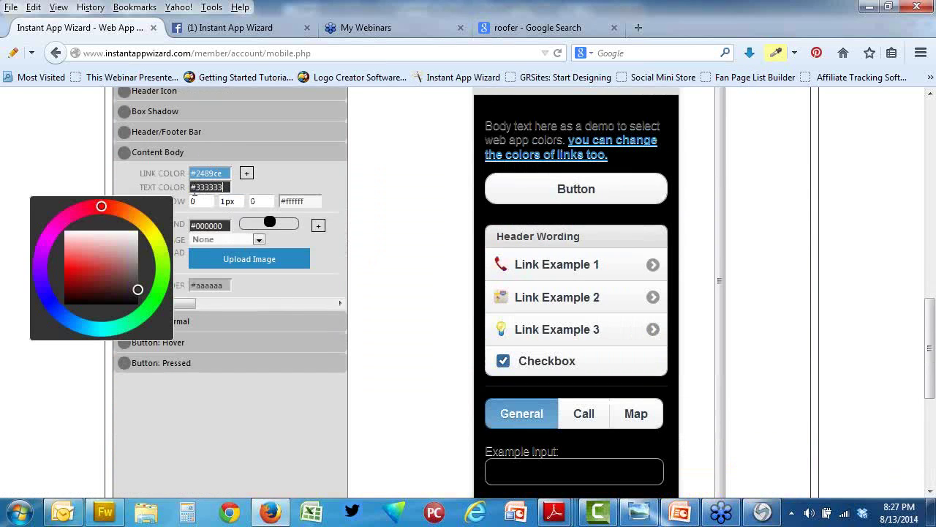
pyautogui.hotkey('ctrl', 'f')
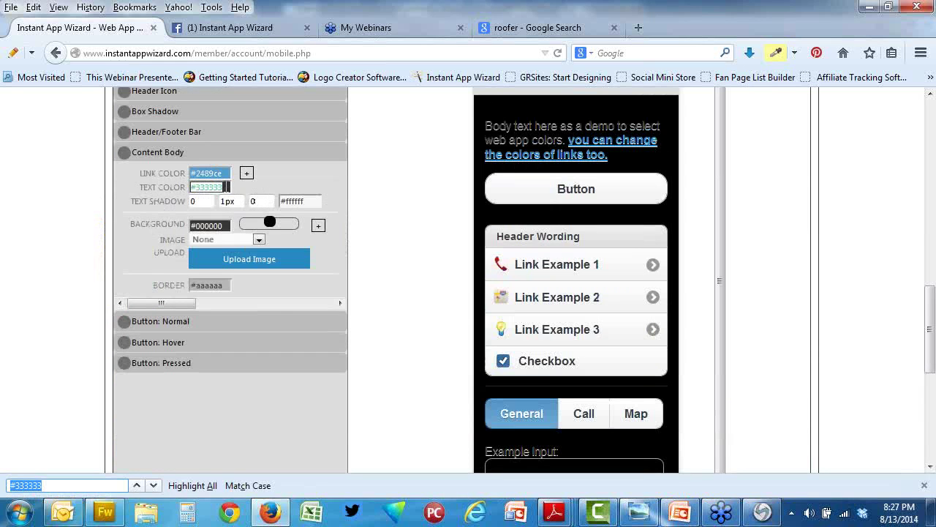
pyautogui.moveTo(226, 188); pyautogui.dragTo(188, 186)
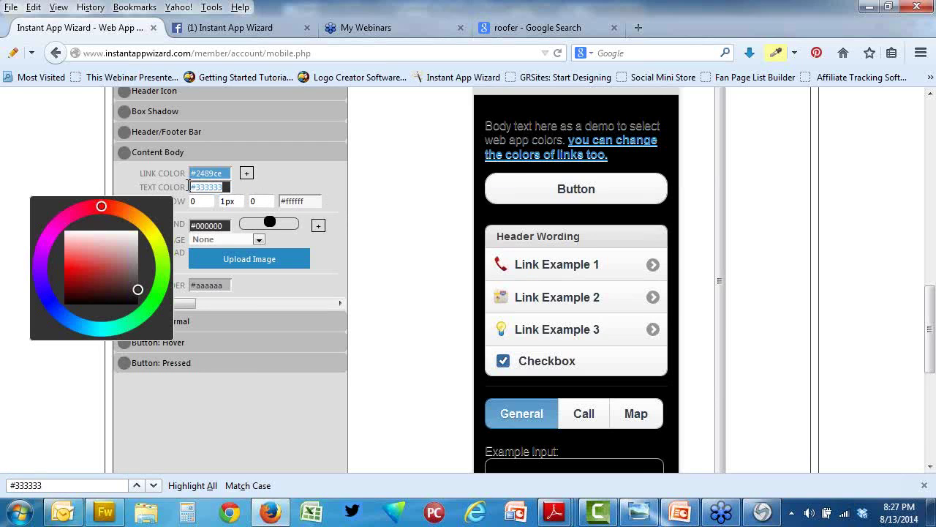
pyautogui.hotkey('ctrl', 'v')
pyautogui.click(373, 222)
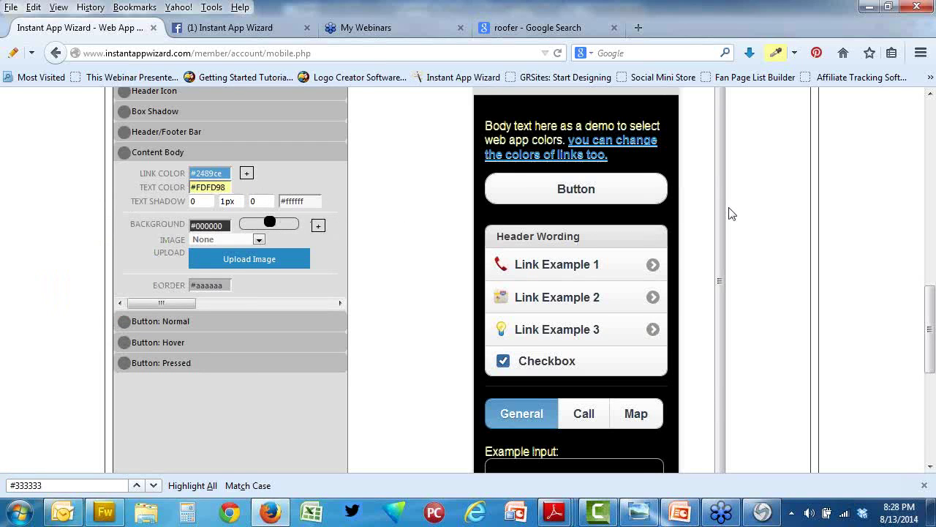
# Step: Select the existing text shadow colour value for replacement
pyautogui.scroll(1, 731, 212)
pyautogui.scroll(5, 729, 213)
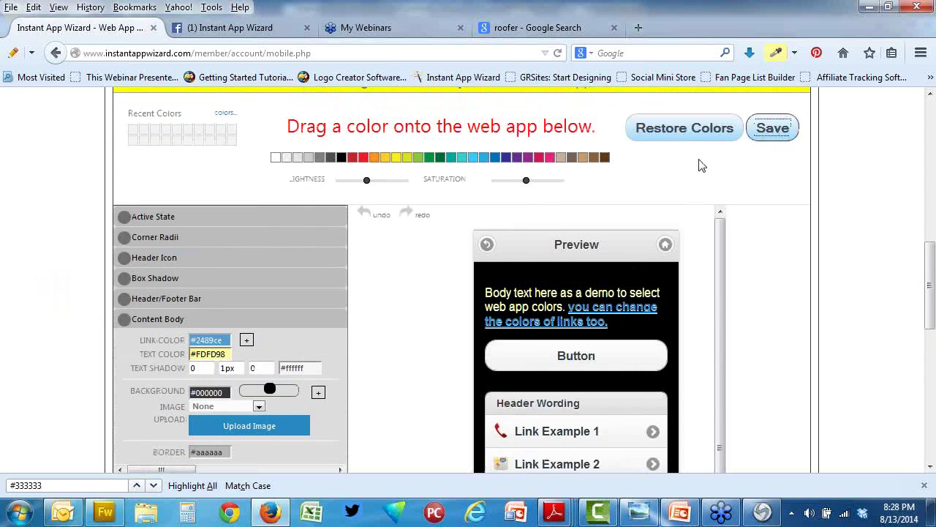
pyautogui.doubleClick(289, 368)
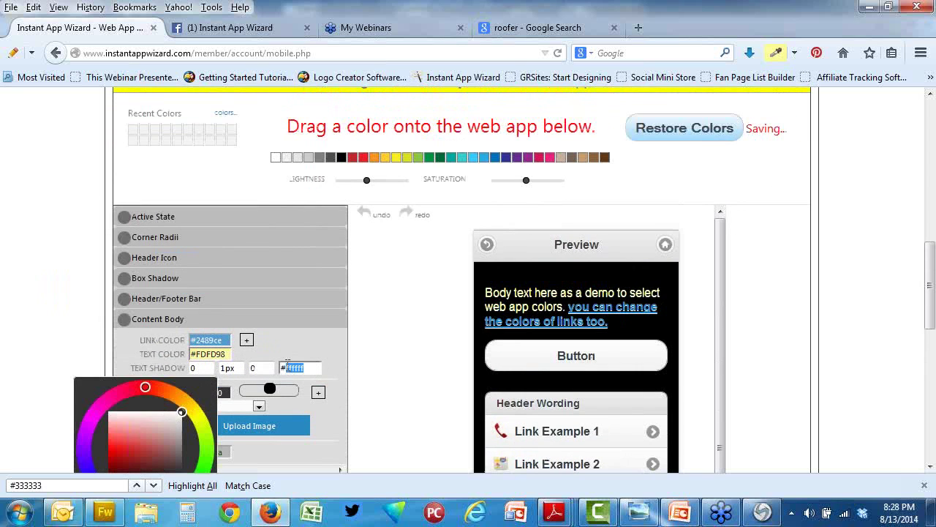
pyautogui.moveTo(319, 367); pyautogui.dragTo(280, 364)
# Step: Make the text shadow #FDFD98 and the links red #ED1C24 sampled from the palette
pyautogui.hotkey('ctrl', 'v')
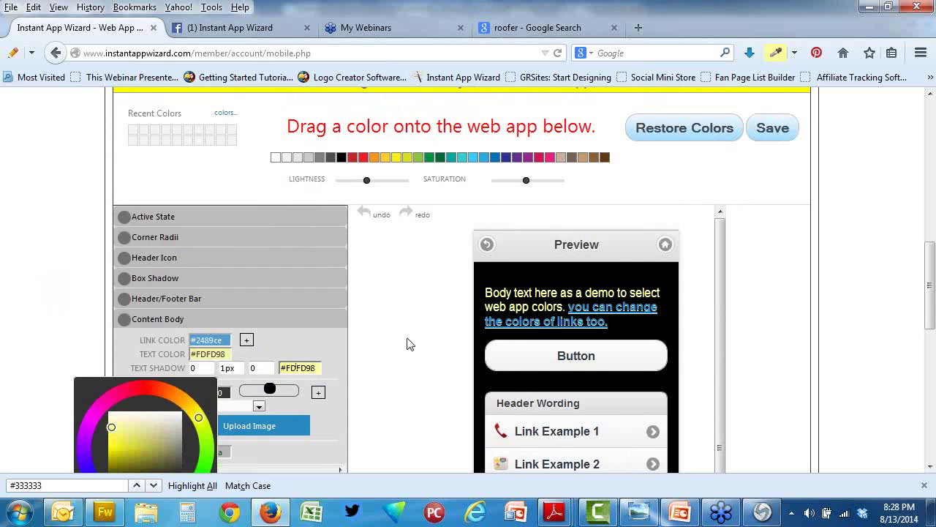
pyautogui.click(412, 341)
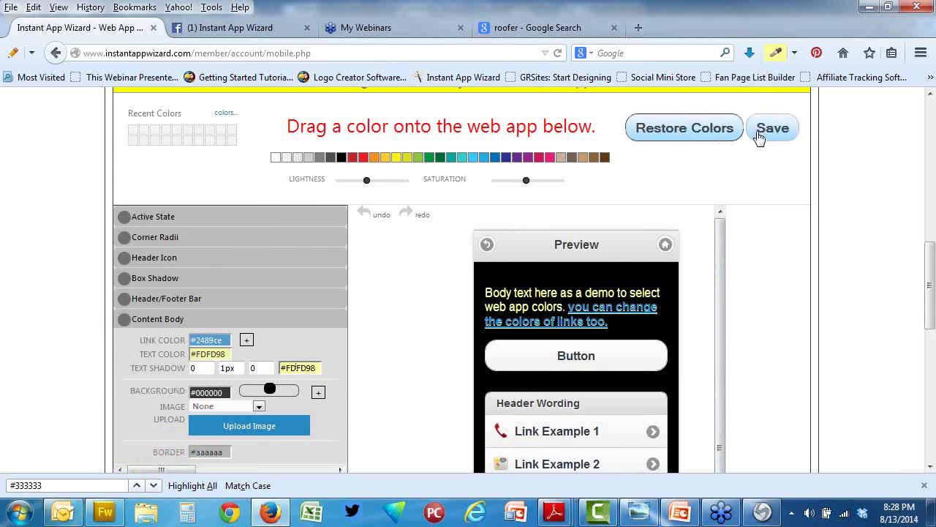
pyautogui.click(774, 62)
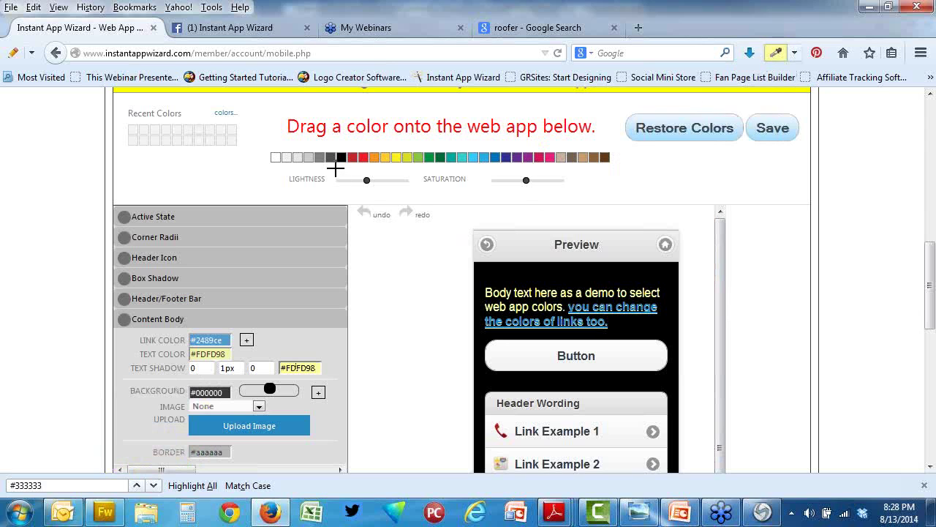
pyautogui.click(364, 157)
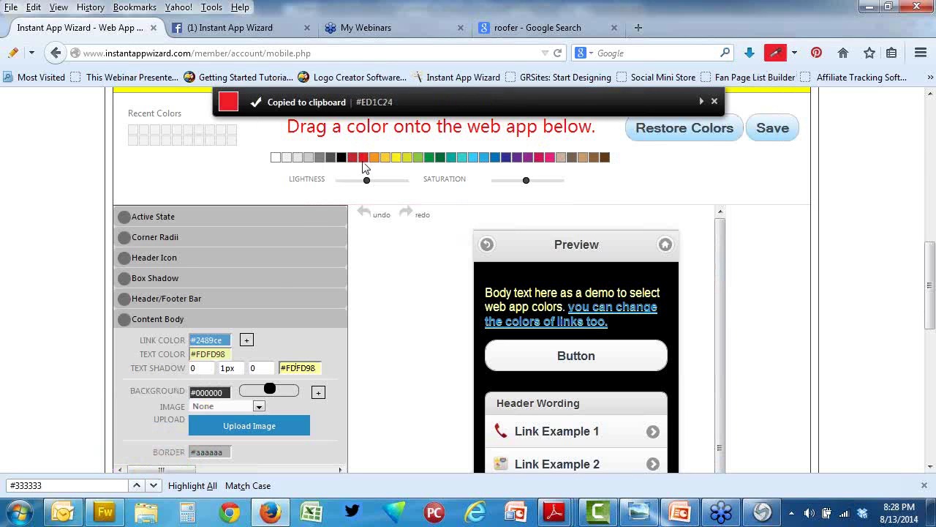
pyautogui.click(220, 340)
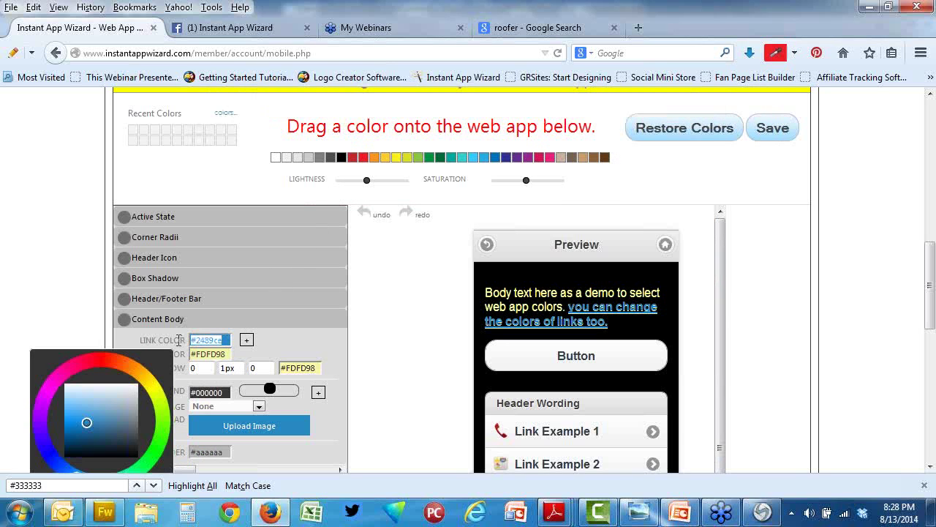
pyautogui.hotkey('ctrl', 'v')
pyautogui.click(366, 347)
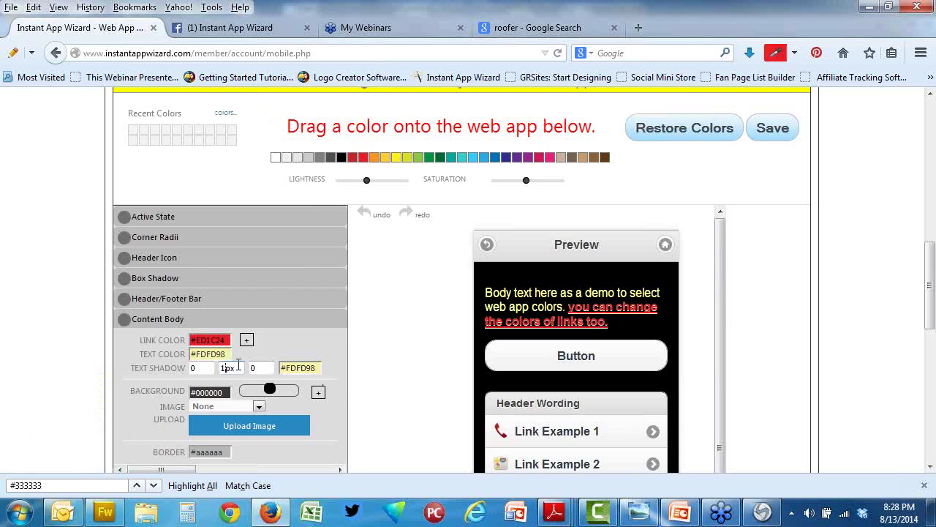
# Step: Set the text shadow offset to 0px and save the colour settings
pyautogui.press('BackSpace')
pyautogui.write('0')
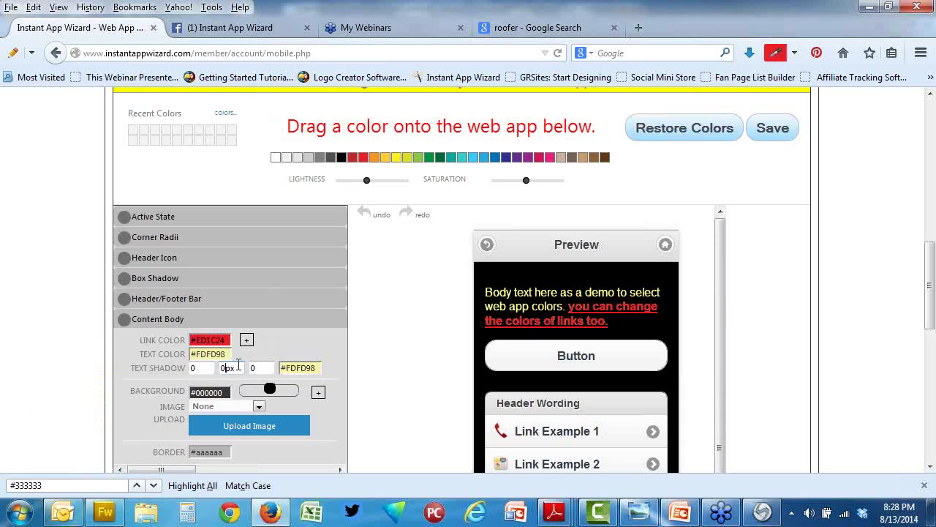
pyautogui.click(787, 125)
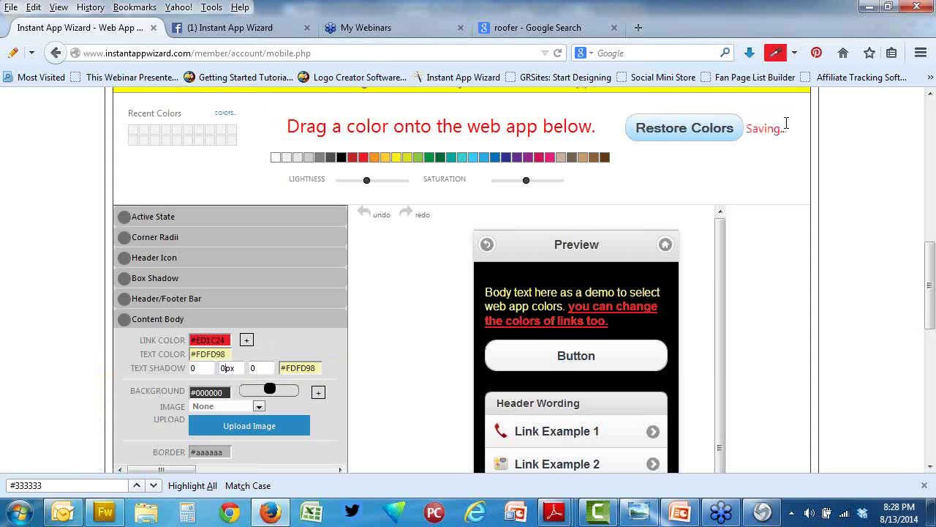
pyautogui.scroll(-2, 468, 328)
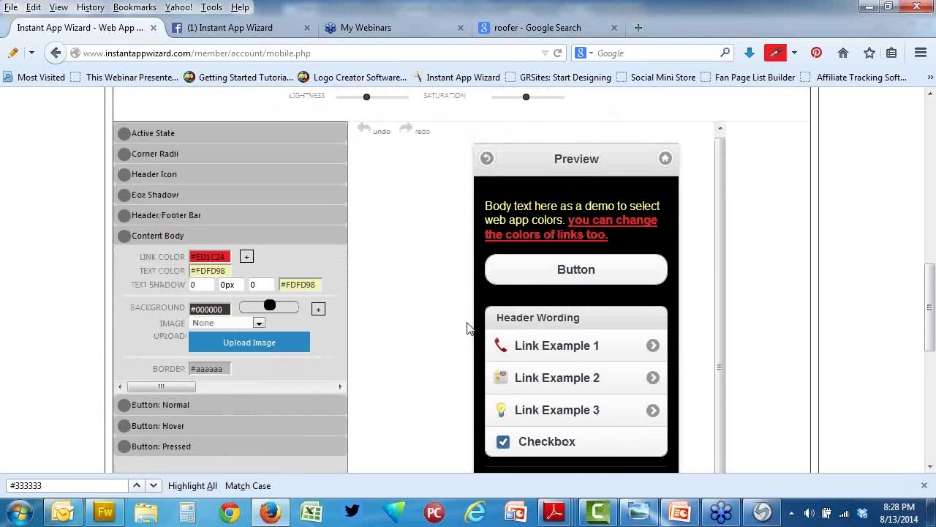
# Step: Sample the orange #FDA936 from the logo image with the eyedropper
pyautogui.scroll(-2, 215, 380)
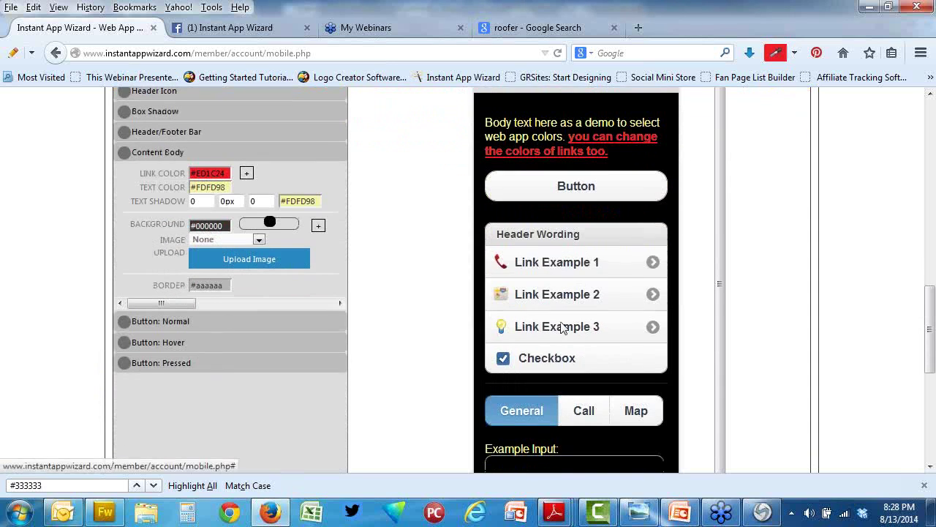
pyautogui.click(561, 327)
pyautogui.scroll(8, 782, 339)
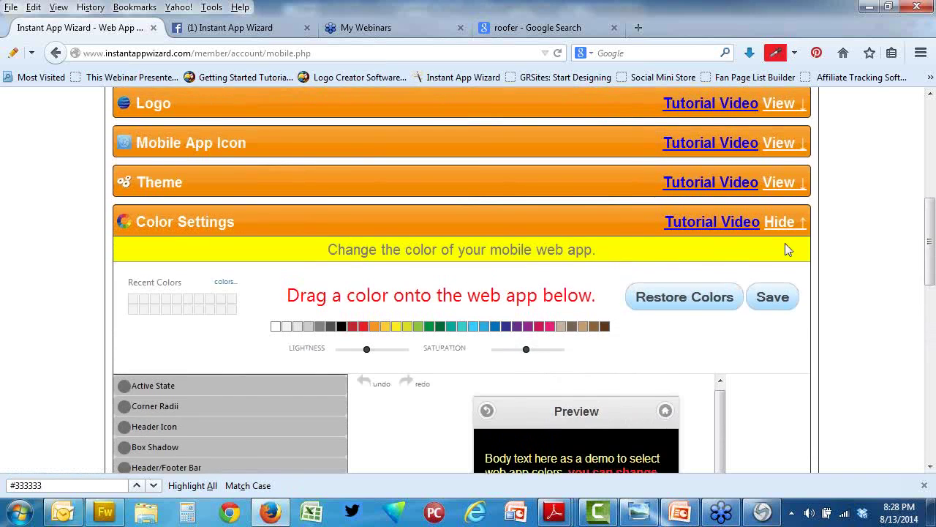
pyautogui.scroll(4, 787, 249)
pyautogui.click(781, 268)
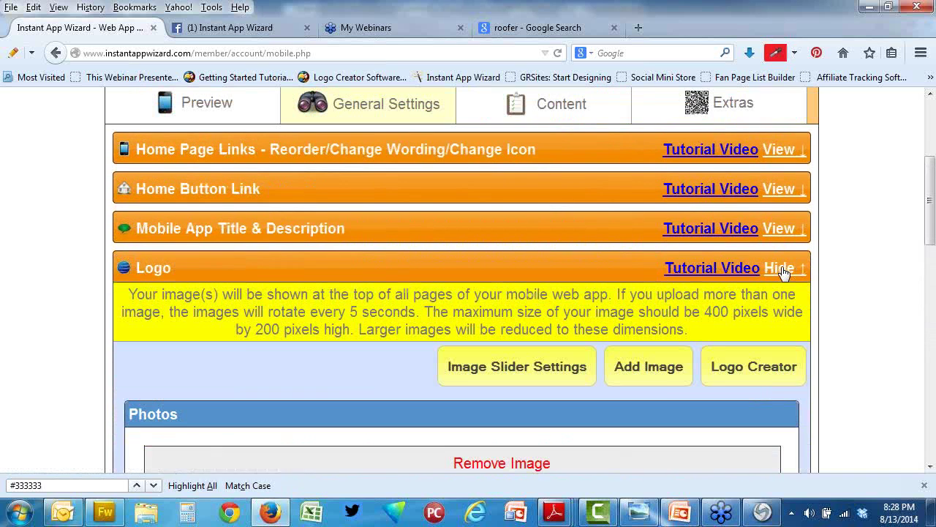
pyautogui.scroll(-2, 850, 245)
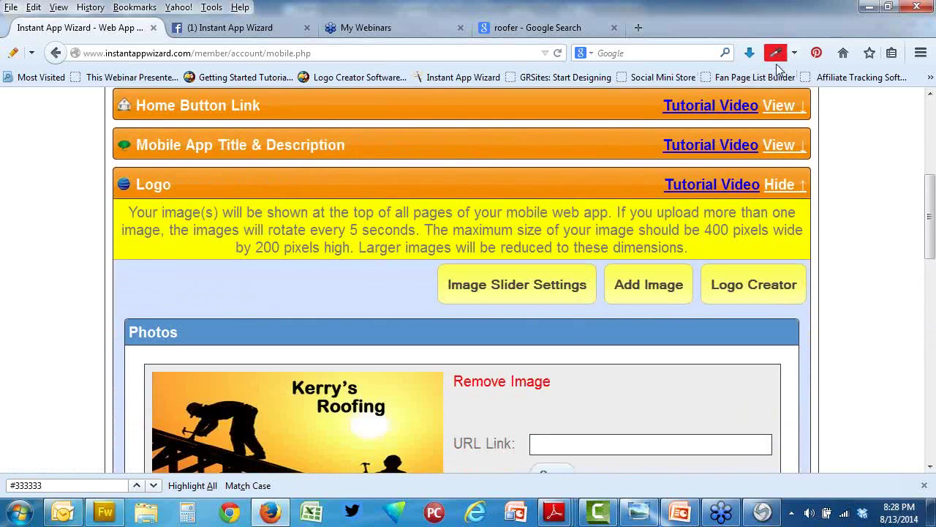
pyautogui.click(775, 57)
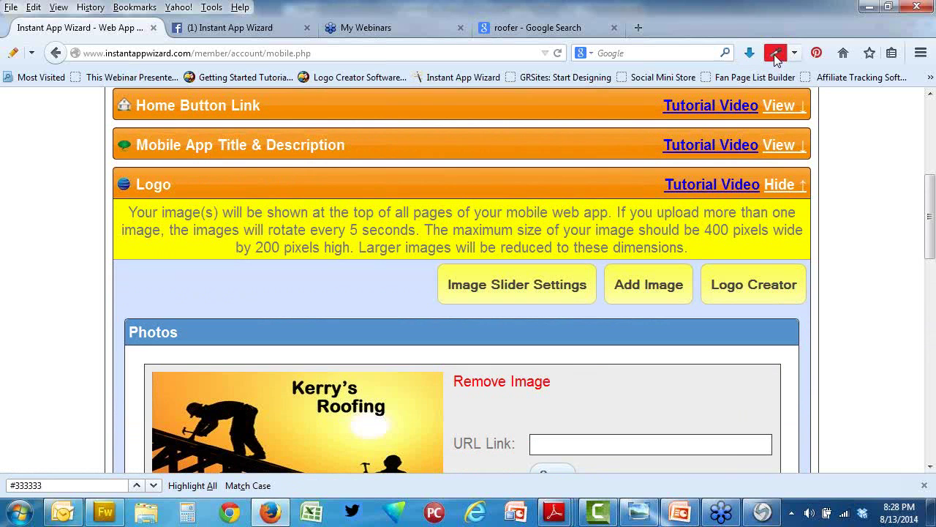
pyautogui.click(166, 380)
pyautogui.scroll(-2, 902, 366)
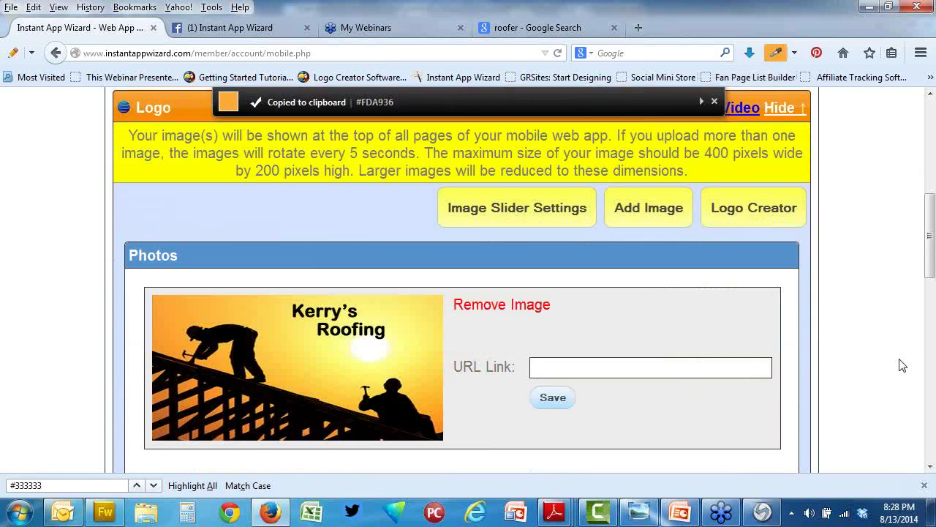
pyautogui.scroll(-15, 902, 365)
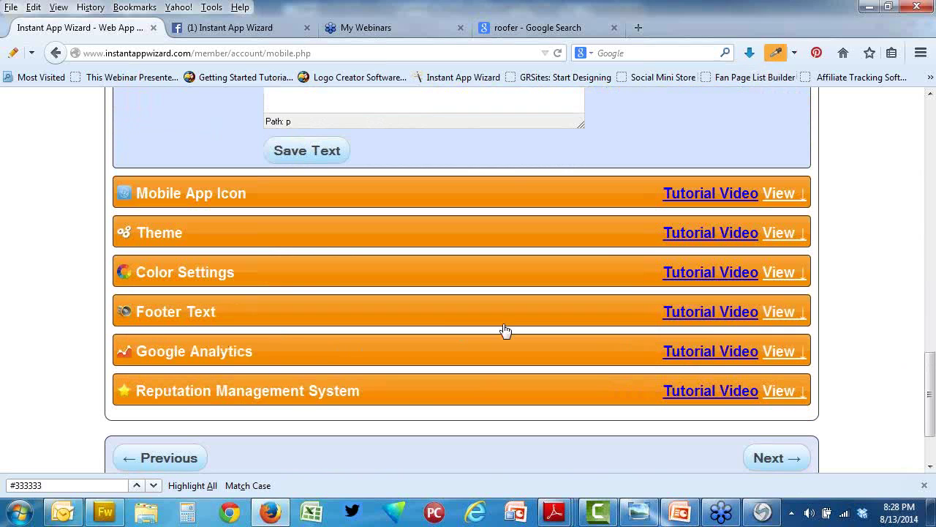
# Step: Paste #FDA936 as the Button: Normal background, add a slight gradient, and save
pyautogui.click(779, 272)
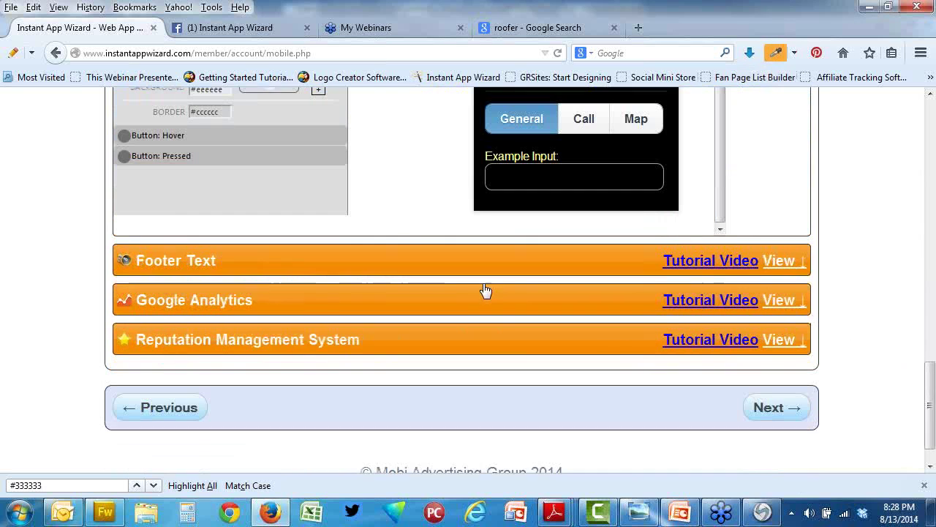
pyautogui.scroll(6, 356, 268)
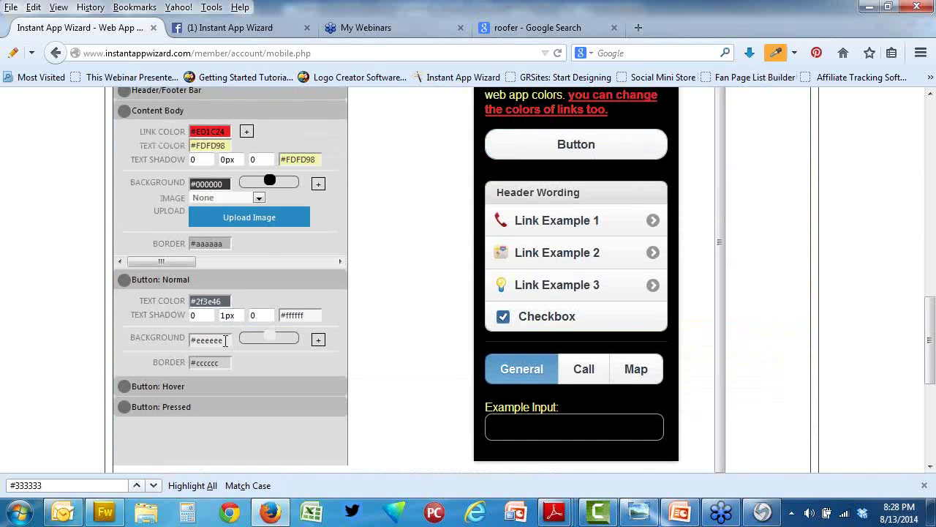
pyautogui.click(226, 340)
pyautogui.hotkey('ctrl', 'v')
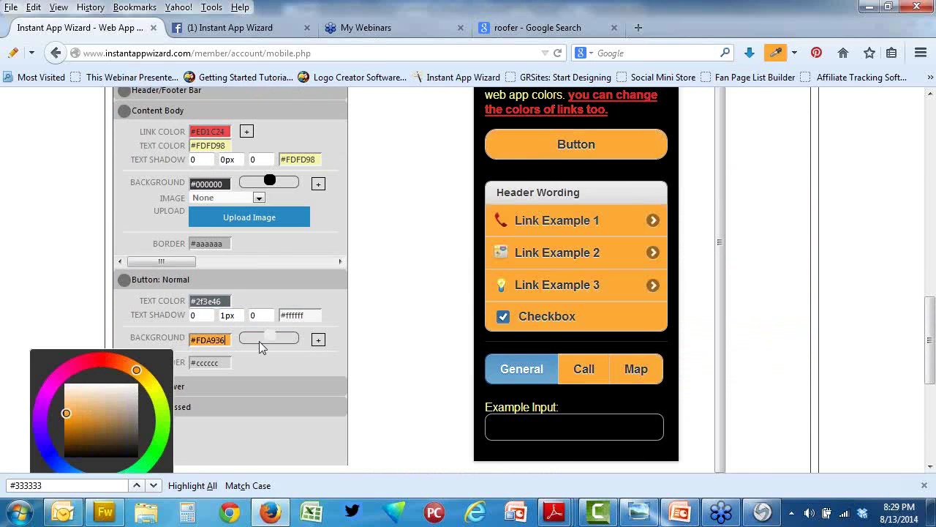
pyautogui.moveTo(278, 334); pyautogui.dragTo(281, 334)
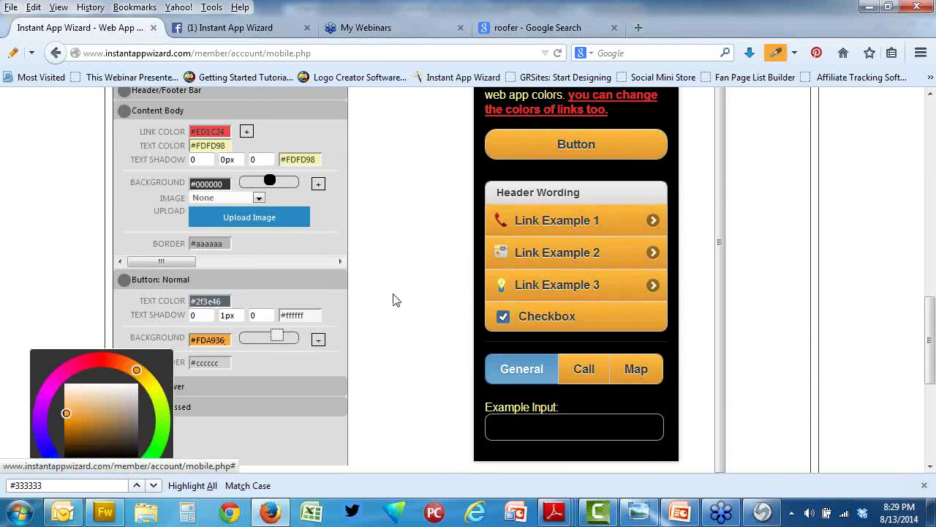
pyautogui.scroll(3, 804, 300)
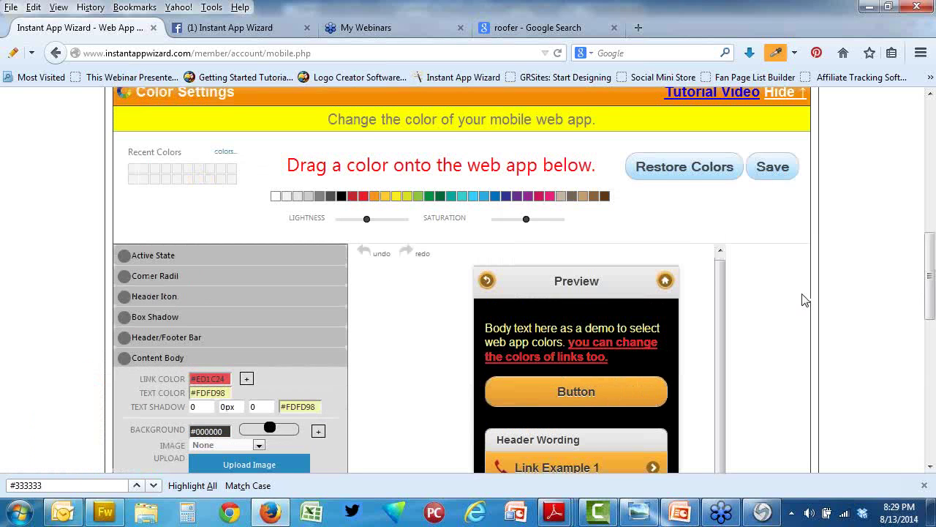
pyautogui.click(772, 170)
# Step: Sample the yellow #FDD84D from the logo image with the eyedropper
pyautogui.scroll(5, 802, 257)
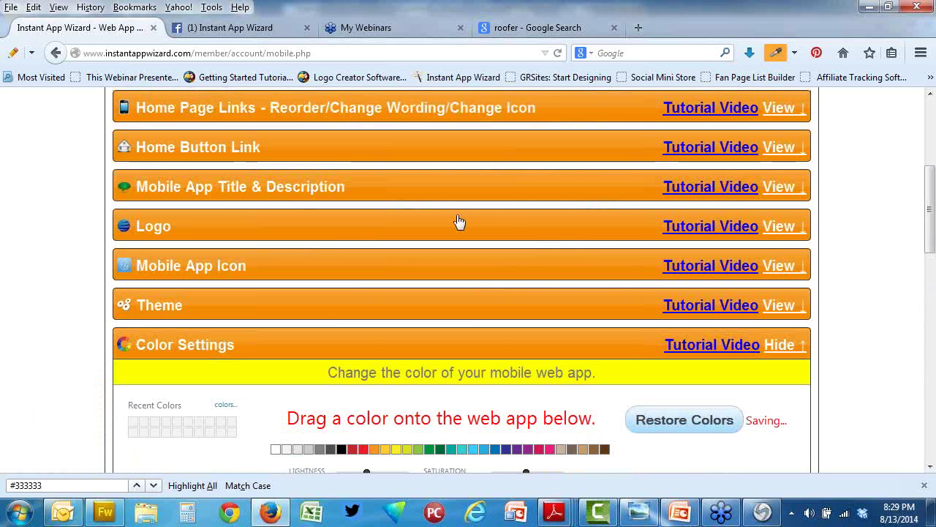
pyautogui.click(792, 228)
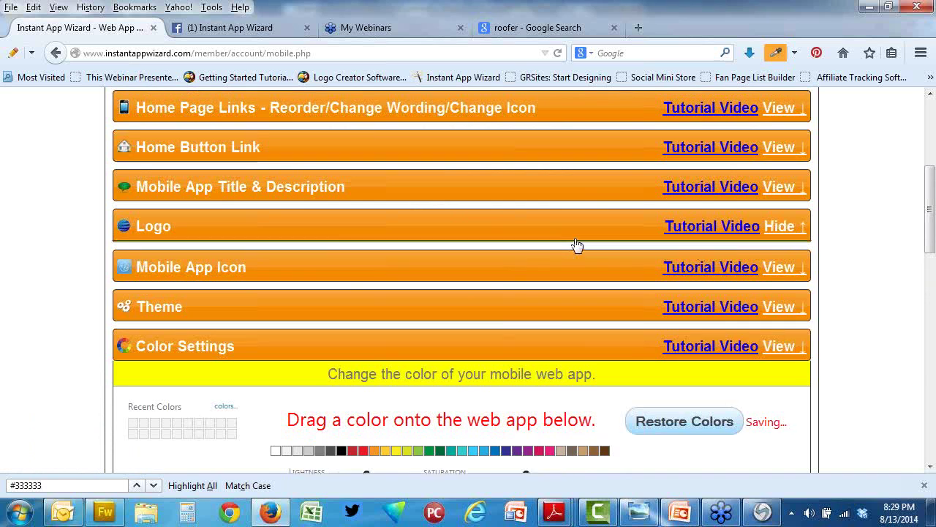
pyautogui.scroll(-2, 887, 323)
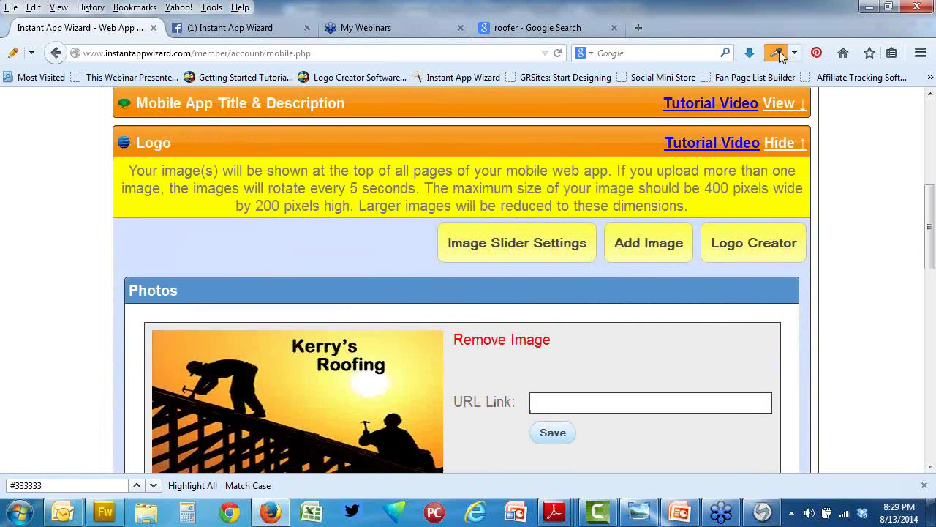
pyautogui.click(776, 52)
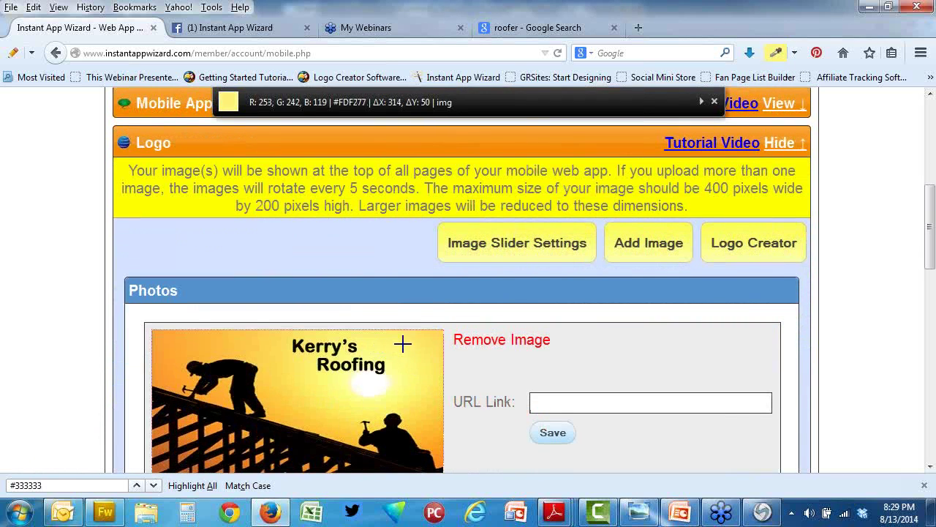
pyautogui.click(437, 395)
pyautogui.scroll(-1, 675, 414)
pyautogui.scroll(-10, 675, 414)
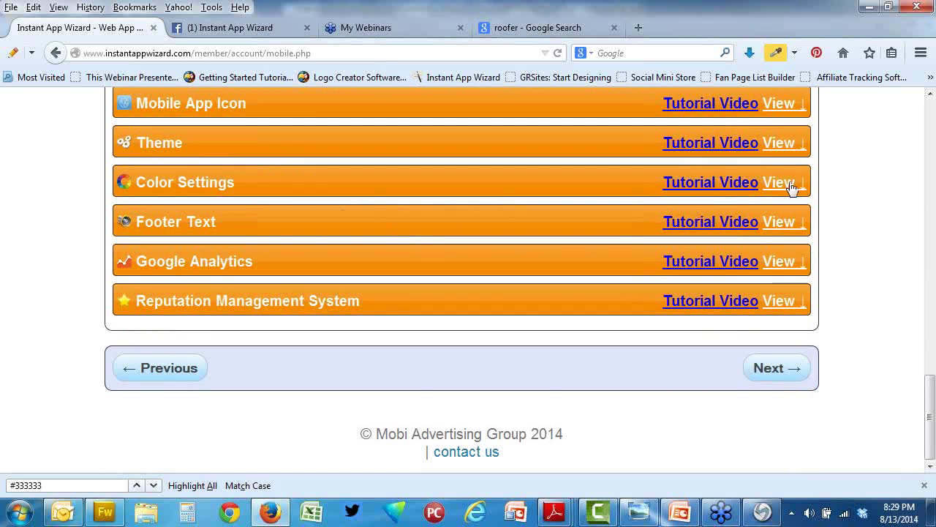
# Step: Paste #FDD84D into the Header/Footer Bar background and darken its gradient slightly
pyautogui.click(777, 183)
pyautogui.scroll(3, 398, 138)
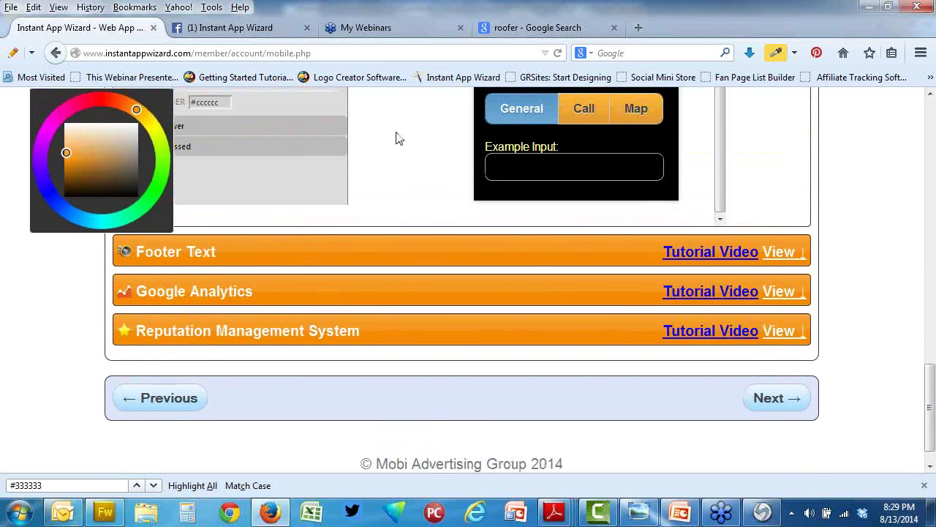
pyautogui.scroll(3, 378, 158)
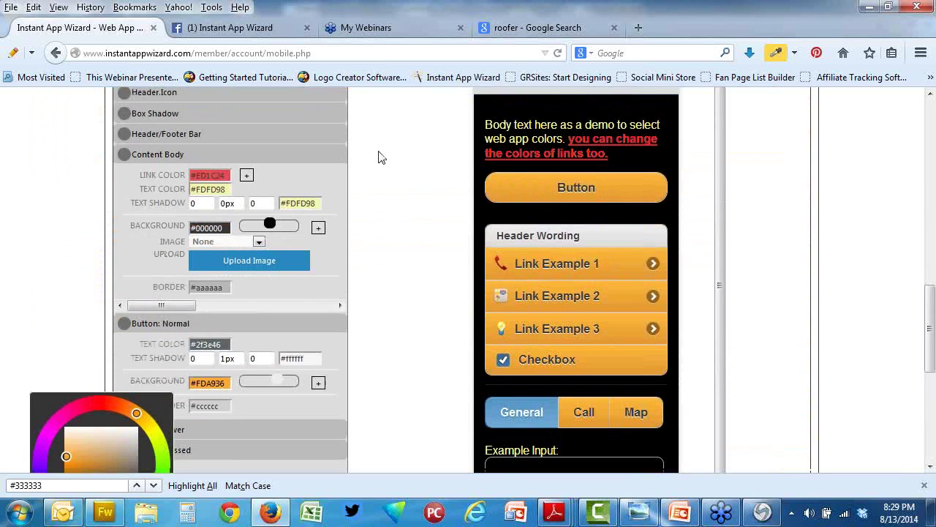
pyautogui.click(219, 135)
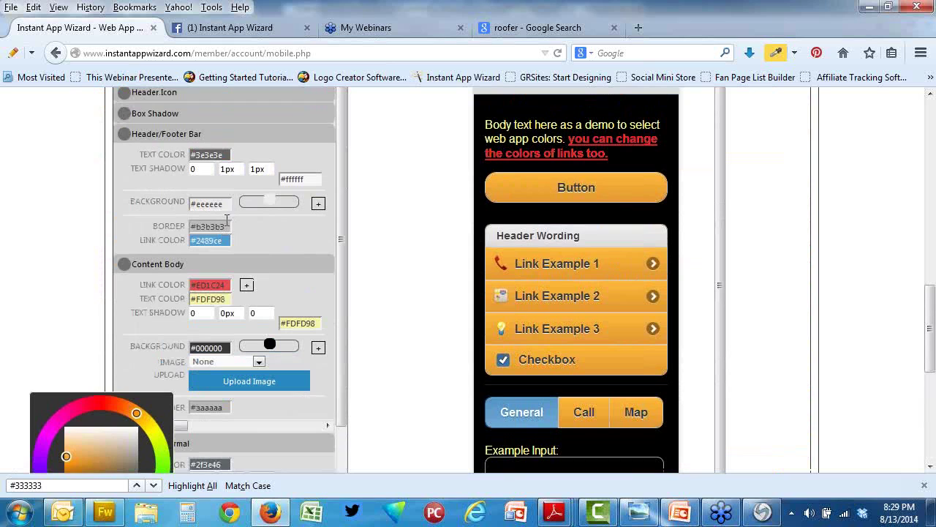
pyautogui.moveTo(225, 205); pyautogui.dragTo(188, 205)
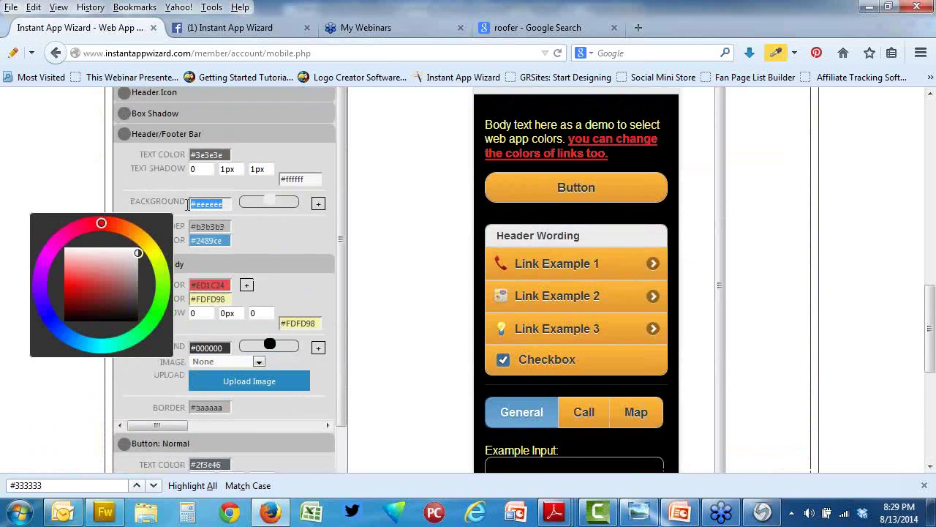
pyautogui.hotkey('ctrl', 'v')
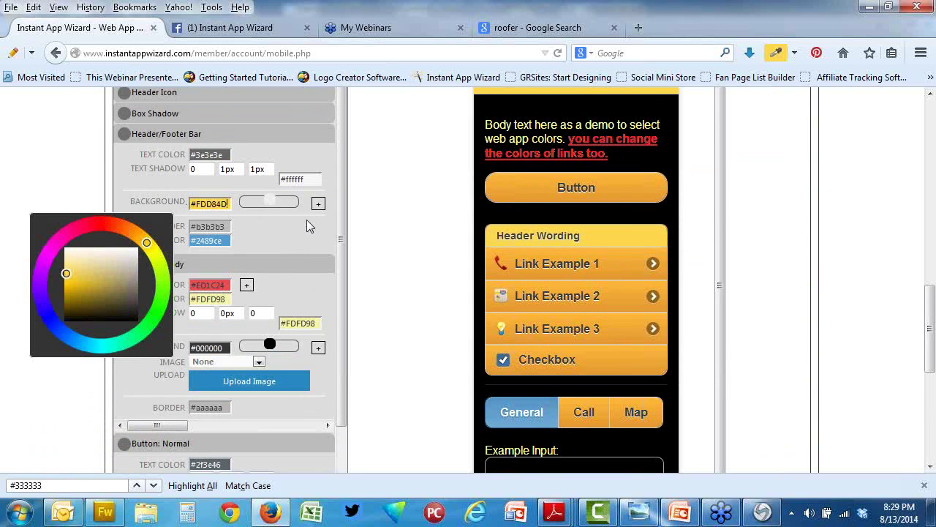
pyautogui.moveTo(274, 200); pyautogui.dragTo(282, 201)
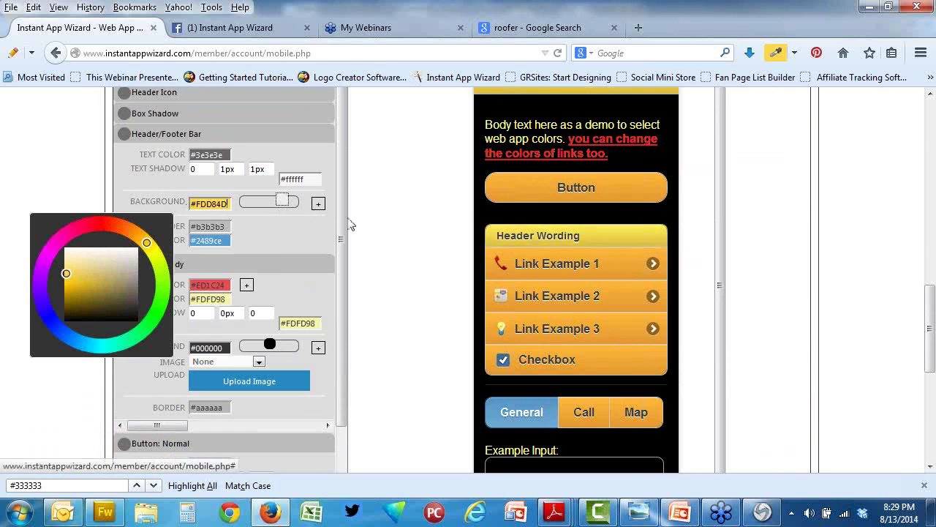
pyautogui.scroll(10, 349, 229)
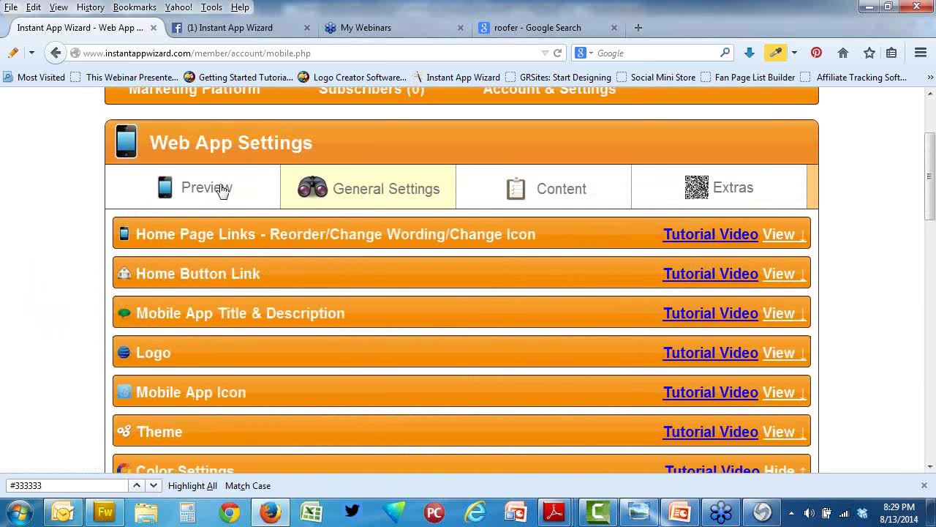
# Step: Preview the Kerry Roofing mobile app
pyautogui.click(212, 188)
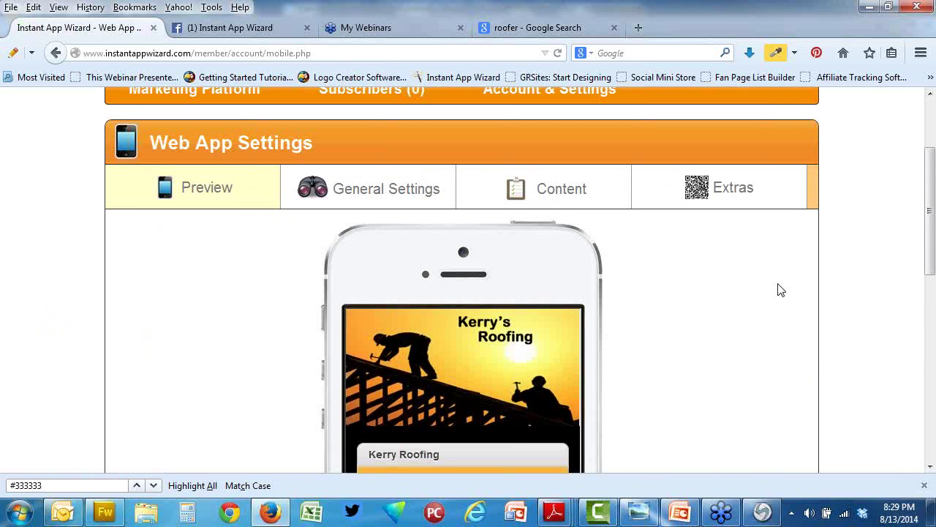
pyautogui.scroll(-4, 757, 311)
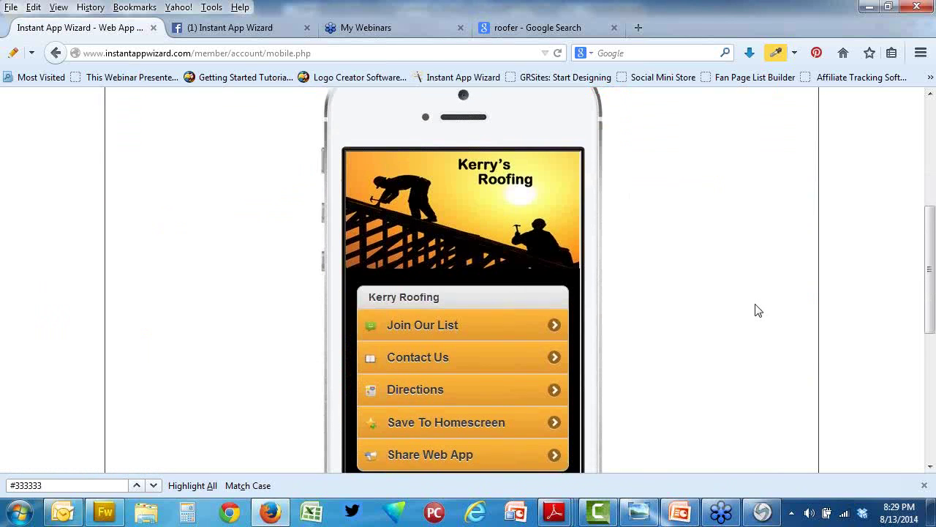
pyautogui.scroll(5, 757, 311)
# Step: Return to General Settings and save the yellow header colour
pyautogui.click(407, 278)
pyautogui.scroll(-4, 612, 319)
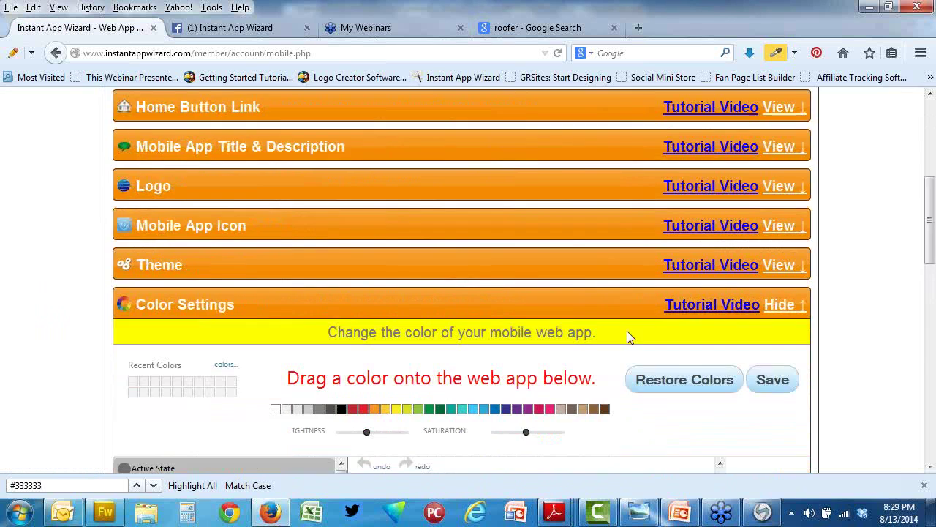
pyautogui.click(773, 379)
pyautogui.scroll(-5, 762, 384)
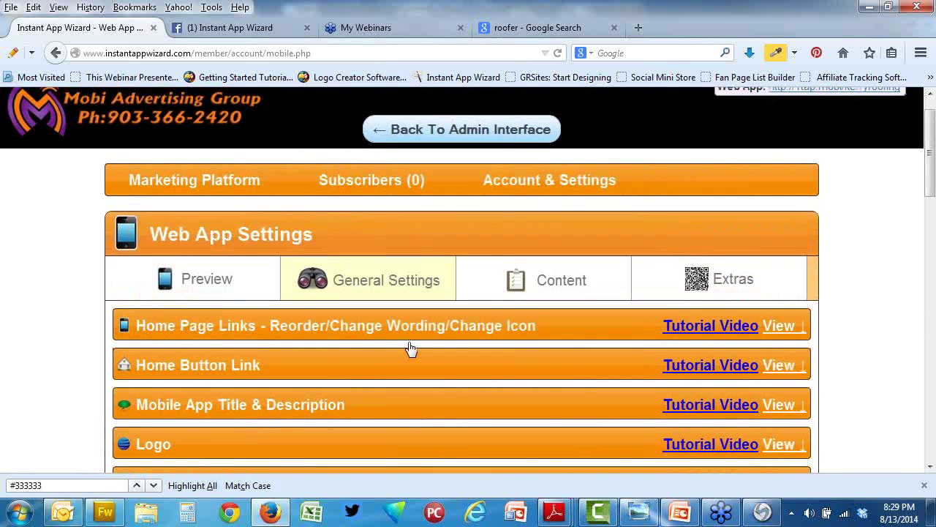
pyautogui.scroll(1, 411, 349)
# Step: Preview the updated app with its orange home links and close the find bar
pyautogui.click(205, 315)
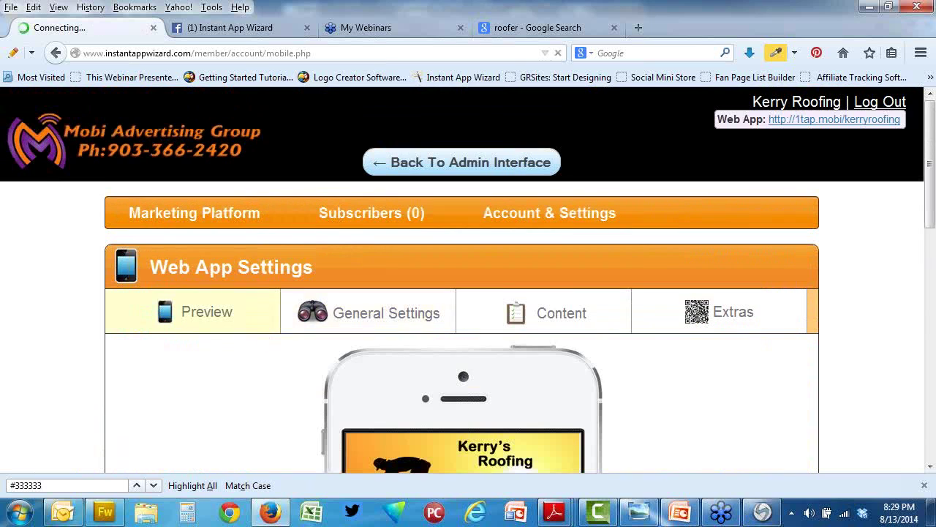
pyautogui.click(924, 486)
pyautogui.scroll(-5, 754, 468)
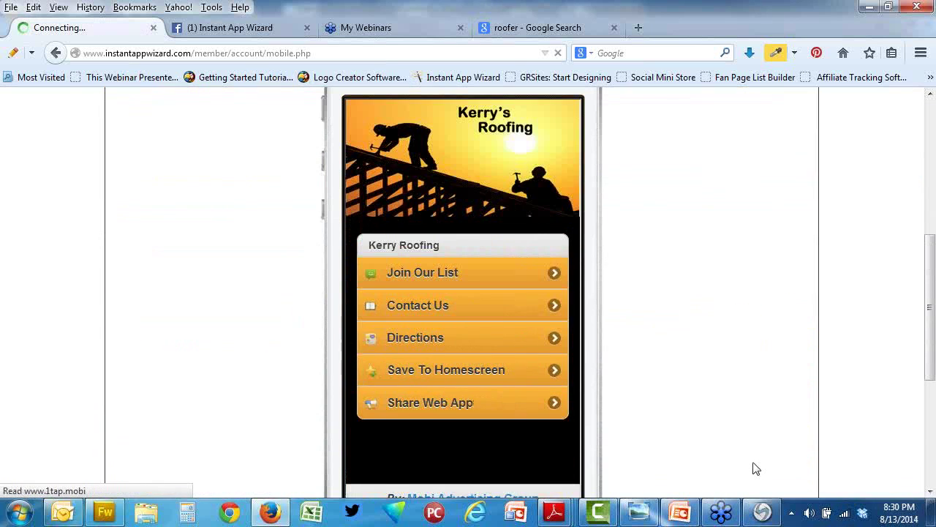
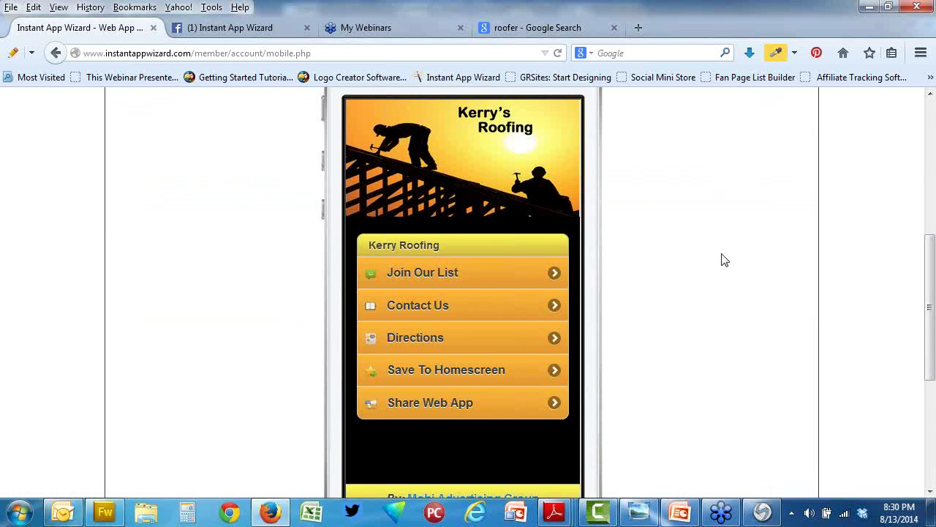
# Step: In the Theme settings, enable the Call Bar, set Page Transition to None, save, and preview
pyautogui.scroll(-4, 724, 259)
pyautogui.scroll(4, 724, 259)
pyautogui.scroll(4, 684, 266)
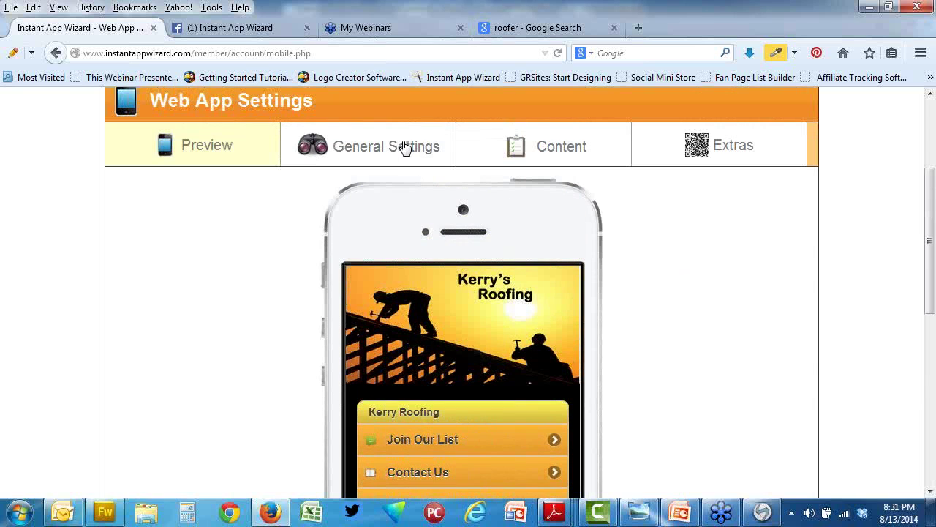
pyautogui.click(386, 146)
pyautogui.scroll(-2, 700, 288)
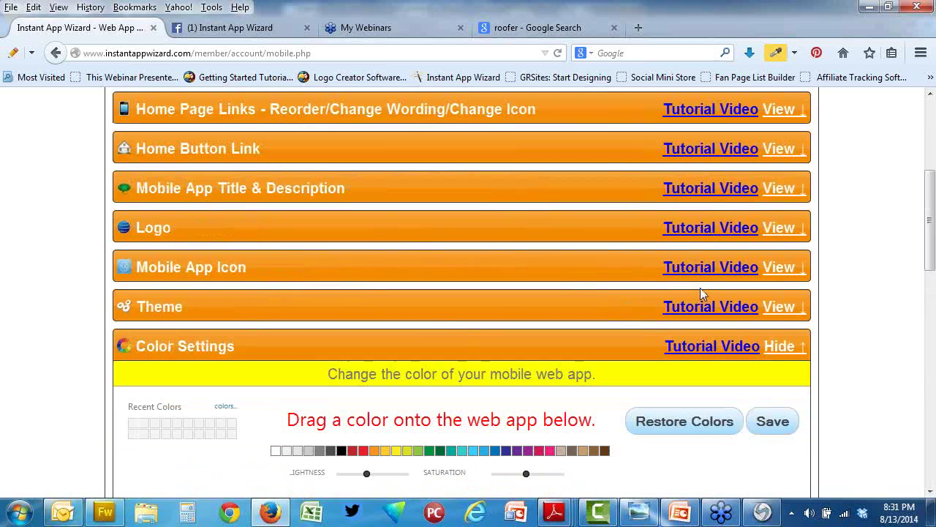
pyautogui.click(793, 305)
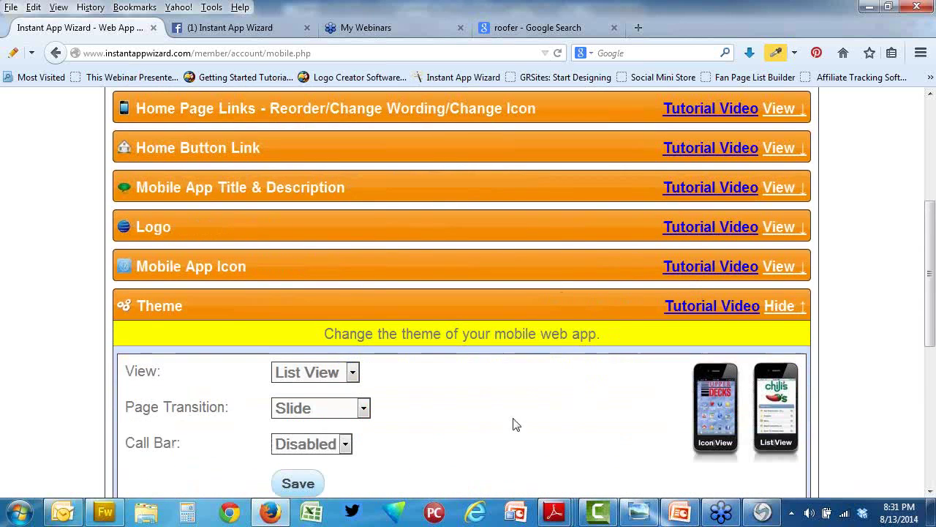
pyautogui.click(346, 448)
pyautogui.click(341, 464)
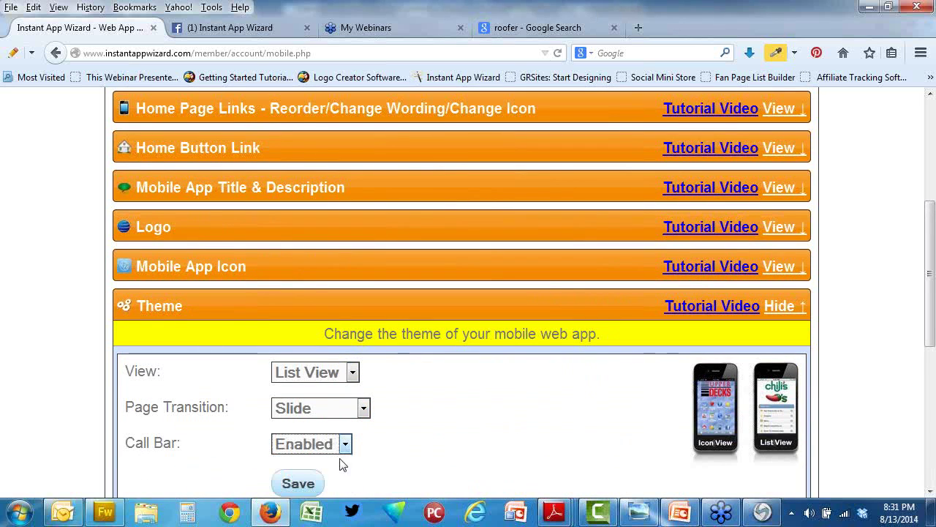
pyautogui.click(364, 410)
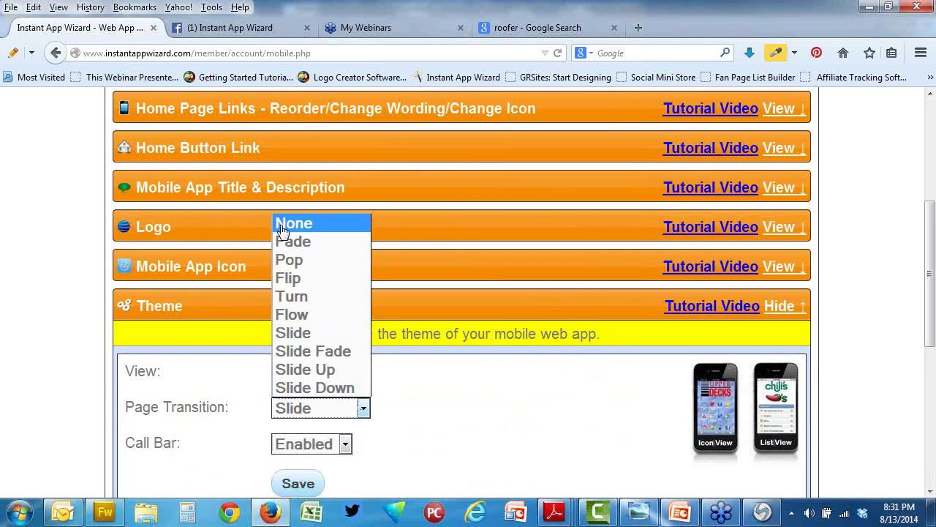
pyautogui.click(289, 222)
pyautogui.click(298, 483)
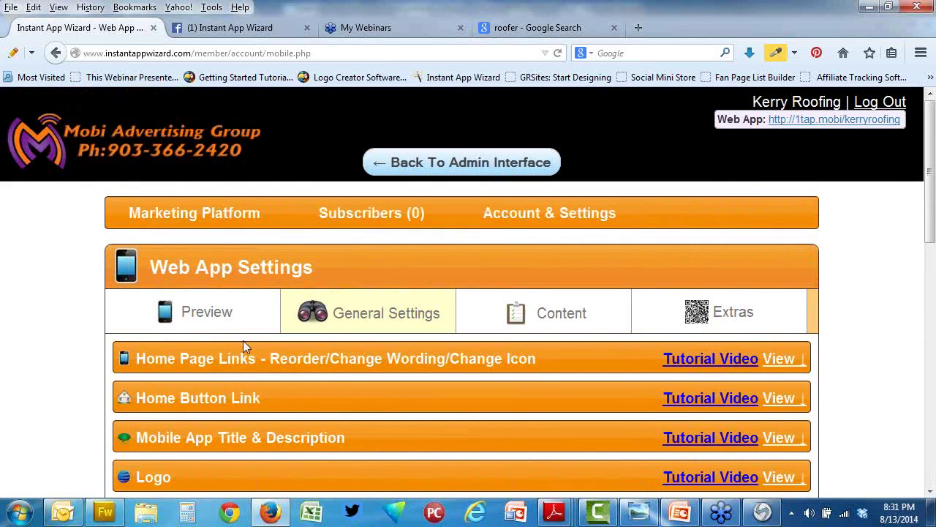
pyautogui.click(217, 310)
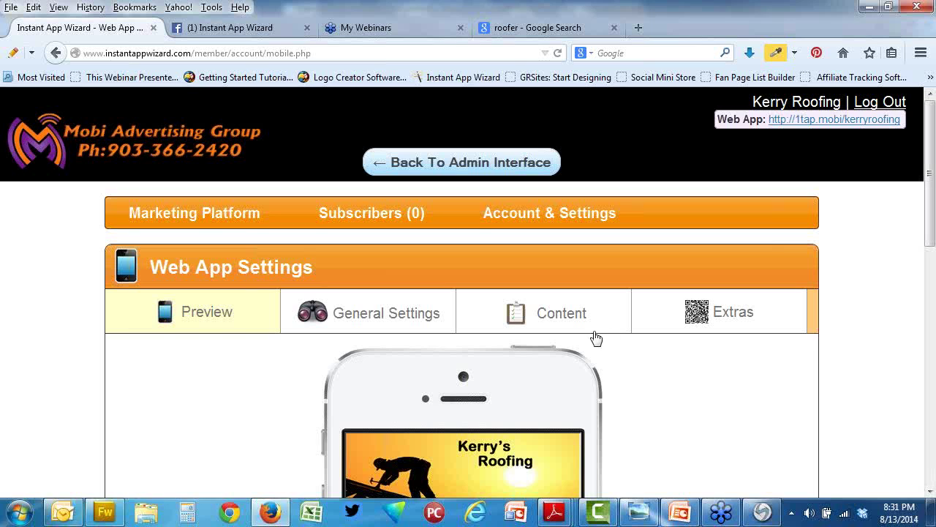
pyautogui.scroll(-2, 763, 315)
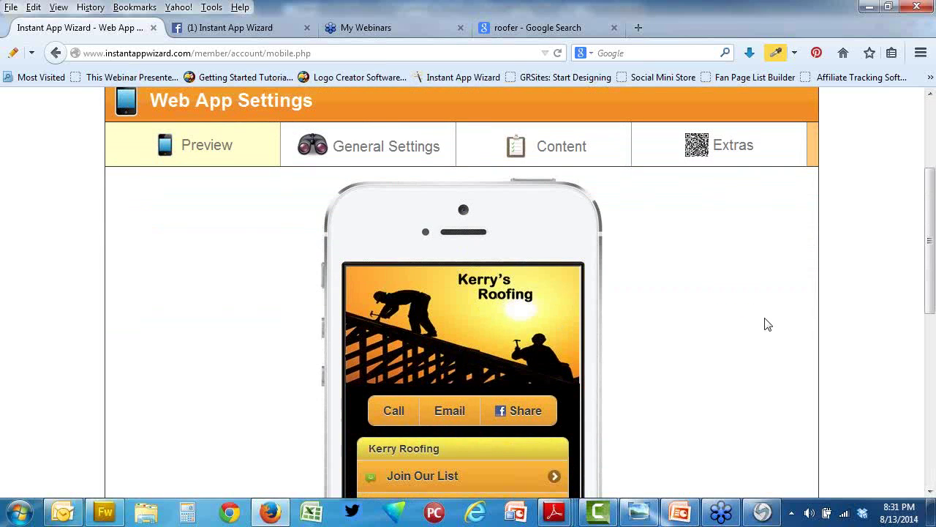
pyautogui.scroll(-2, 757, 326)
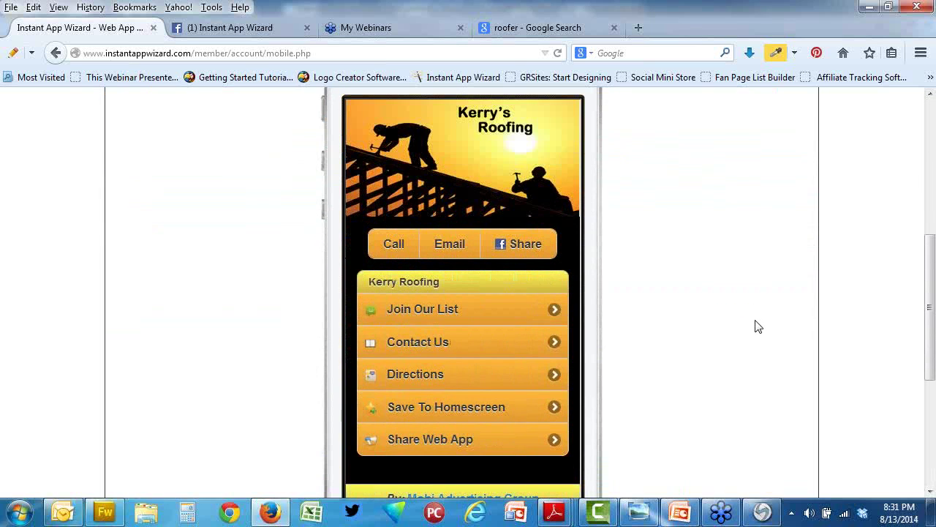
pyautogui.scroll(1, 758, 326)
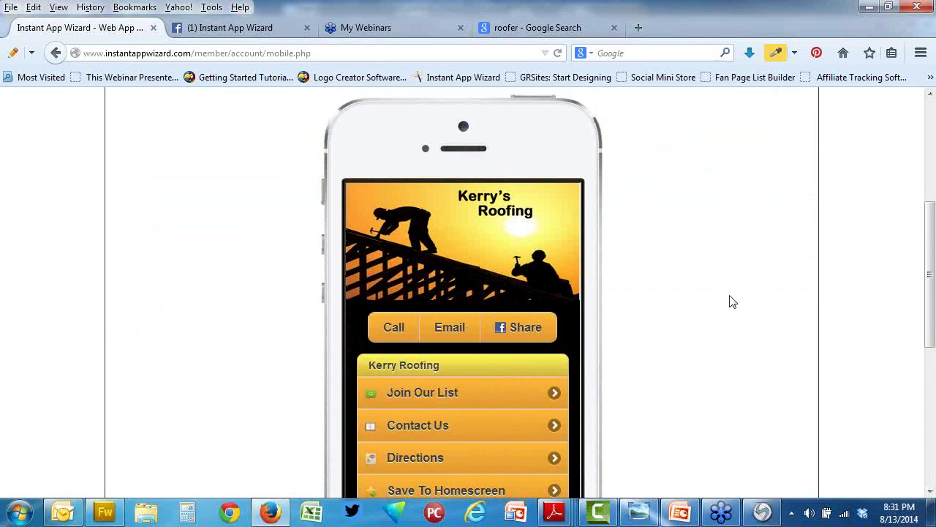
pyautogui.scroll(3, 733, 300)
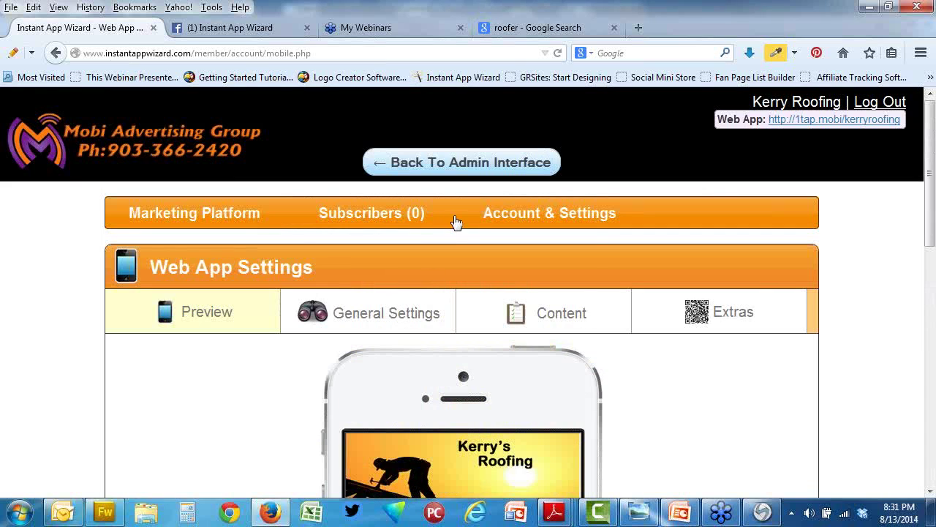
pyautogui.scroll(-3, 702, 439)
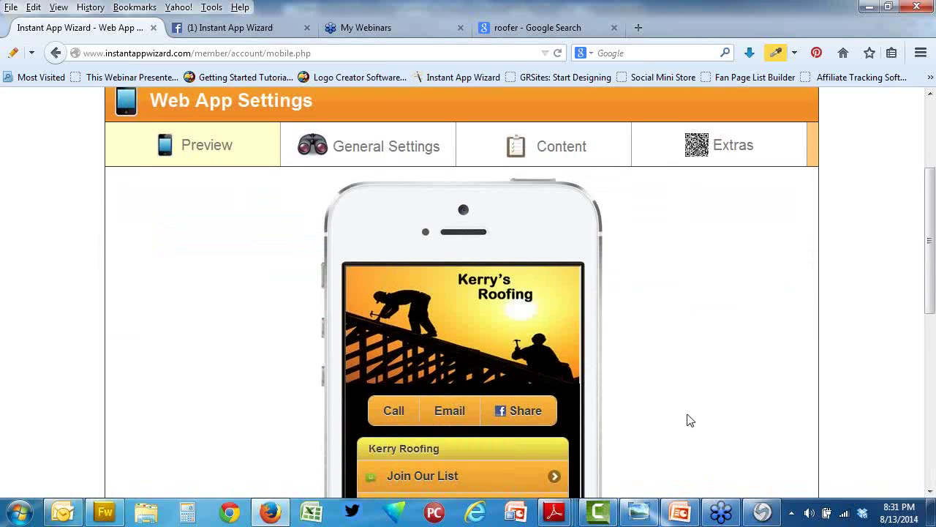
pyautogui.scroll(-1, 687, 417)
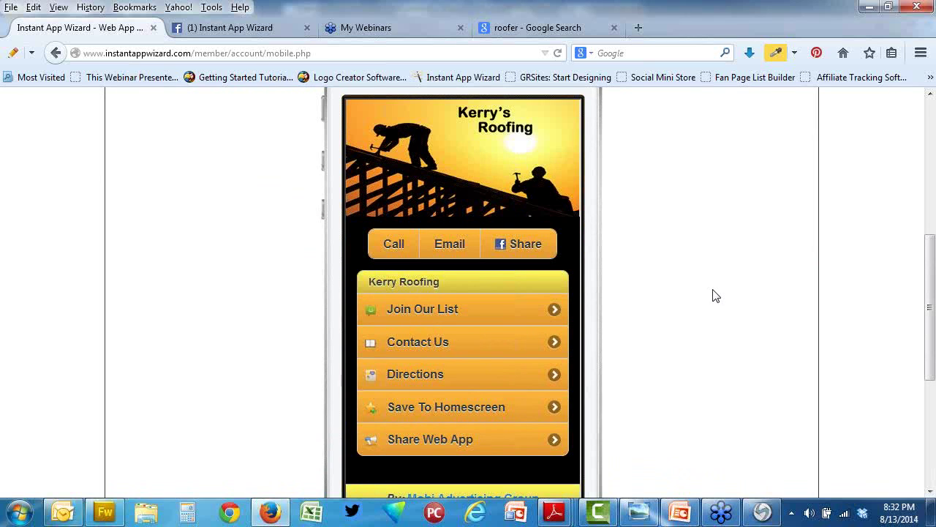
pyautogui.scroll(2, 648, 275)
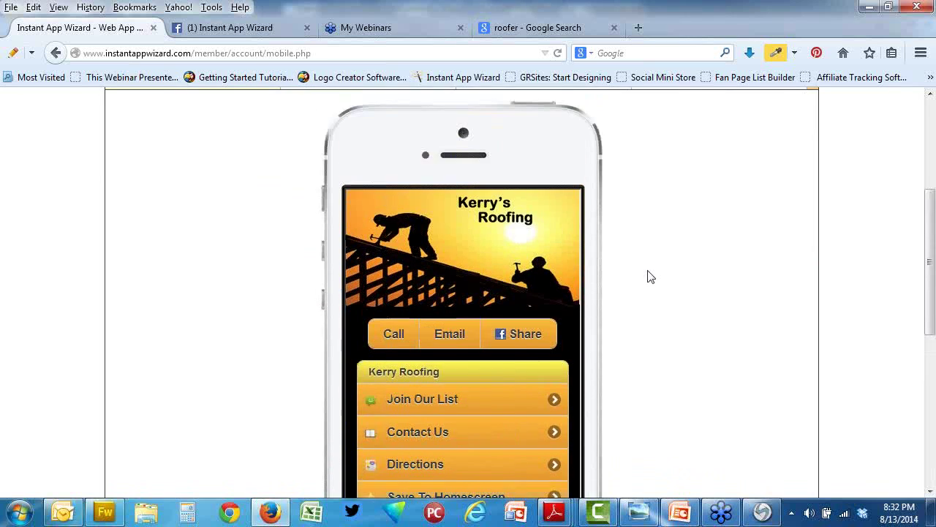
pyautogui.scroll(2, 321, 192)
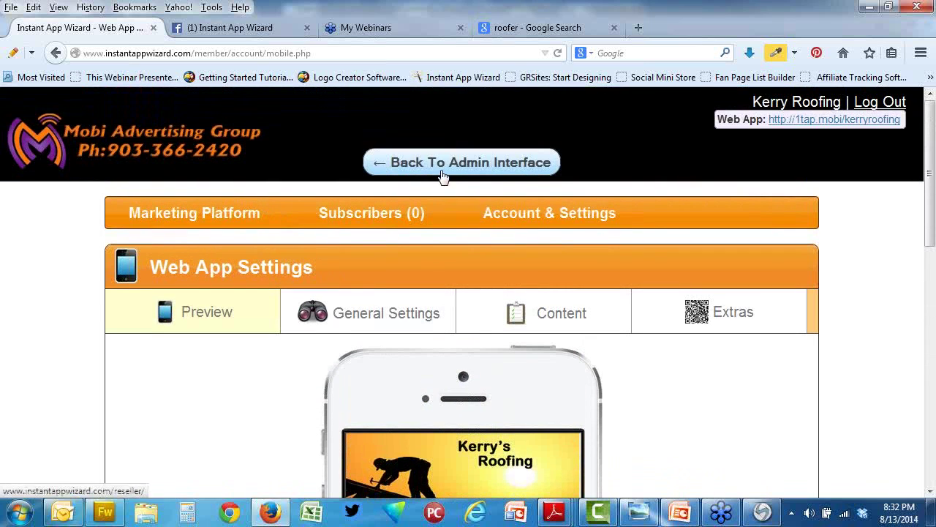
# Step: Go back to the admin Web Apps list and scroll to the Kerry Roofing entry
pyautogui.click(442, 167)
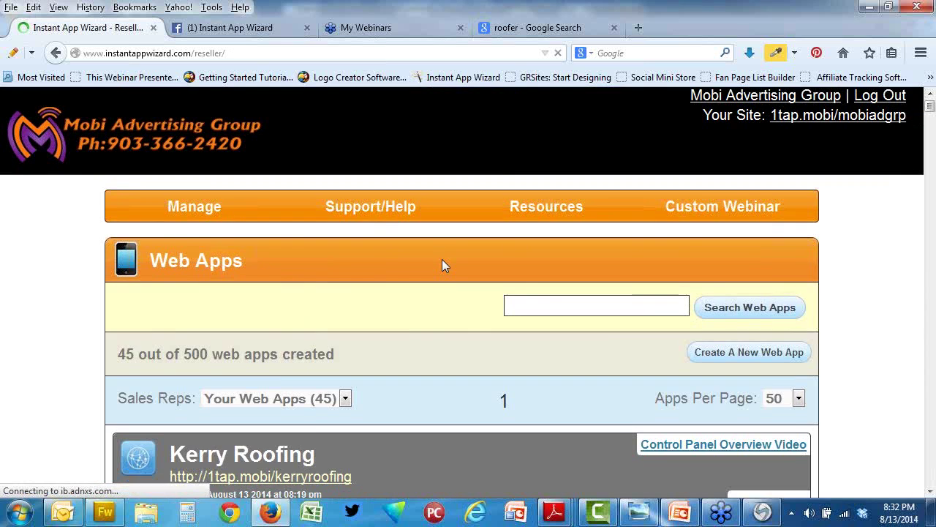
pyautogui.scroll(-3, 442, 259)
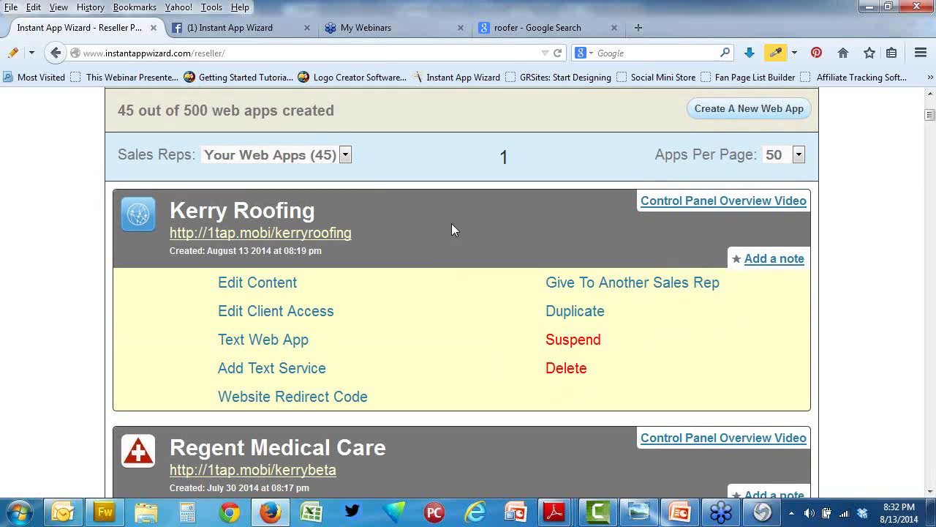
# Step: Delete the 'Kerry's' and 'Roofing' title text from the roofing header image in Fireworks
pyautogui.click(106, 512)
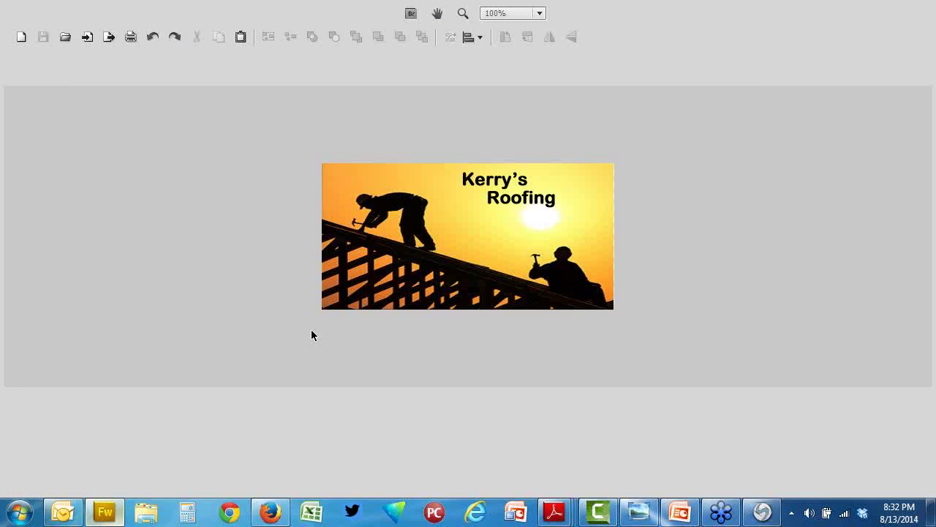
pyautogui.click(468, 187)
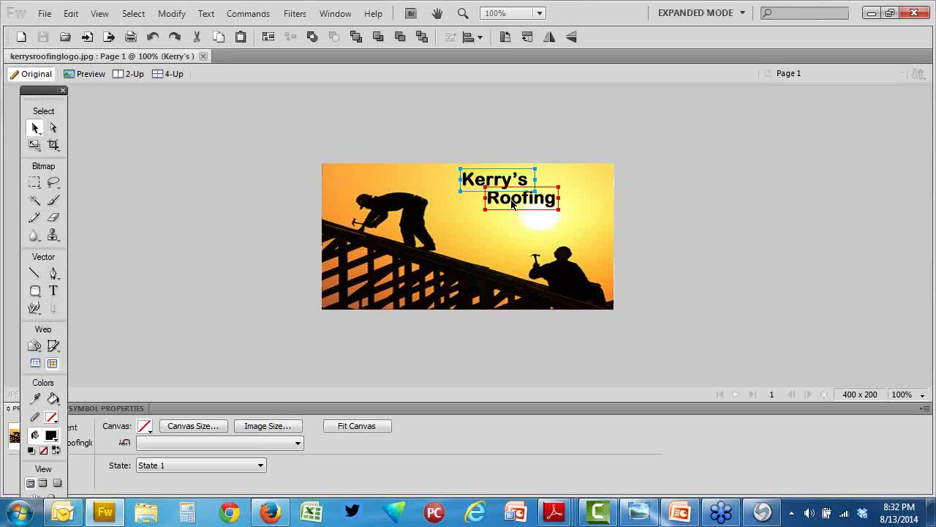
pyautogui.click(512, 205)
pyautogui.press('Delete')
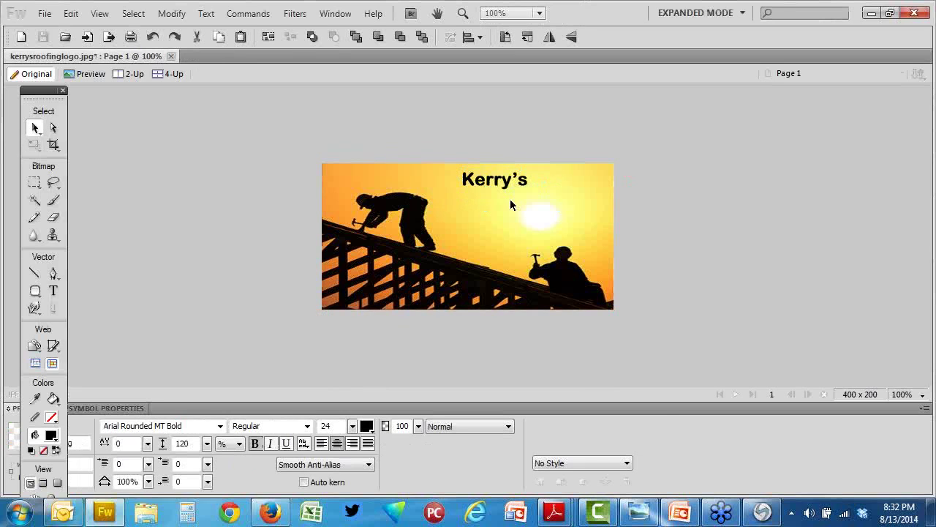
pyautogui.click(490, 187)
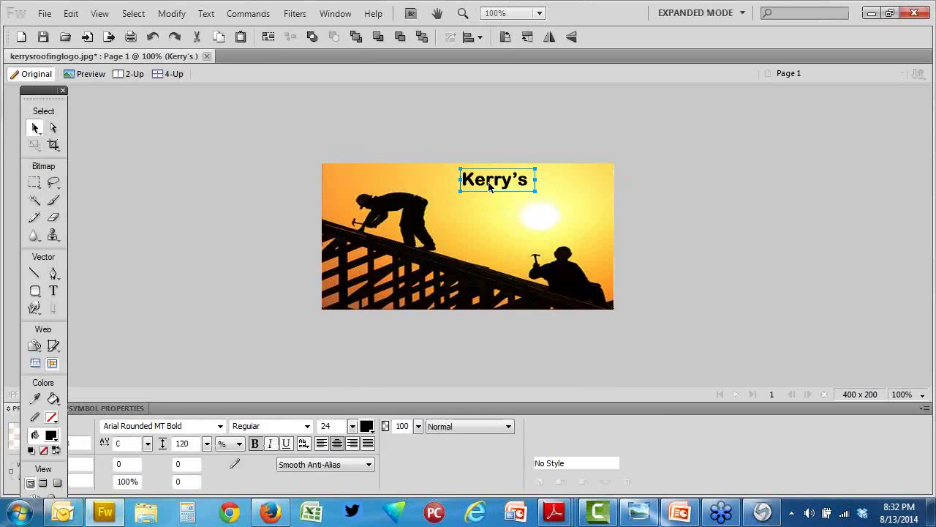
pyautogui.press('Delete')
# Step: Crop the image down to the single roofer on the left
pyautogui.click(53, 145)
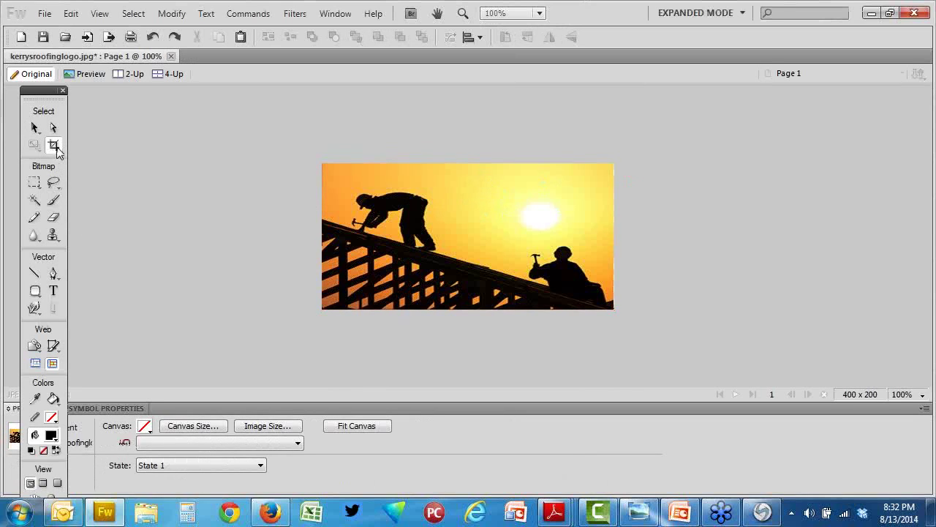
pyautogui.moveTo(308, 162); pyautogui.dragTo(476, 306)
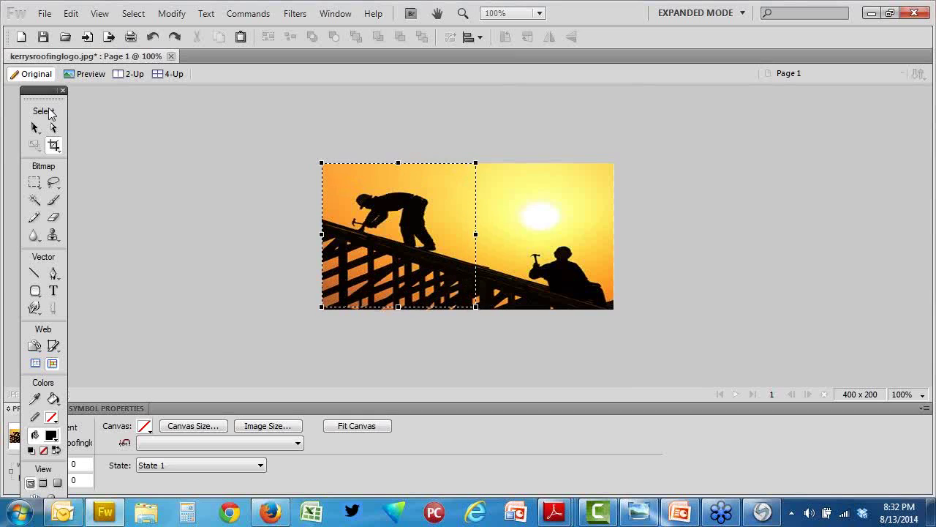
pyautogui.moveTo(35, 90); pyautogui.dragTo(88, 93)
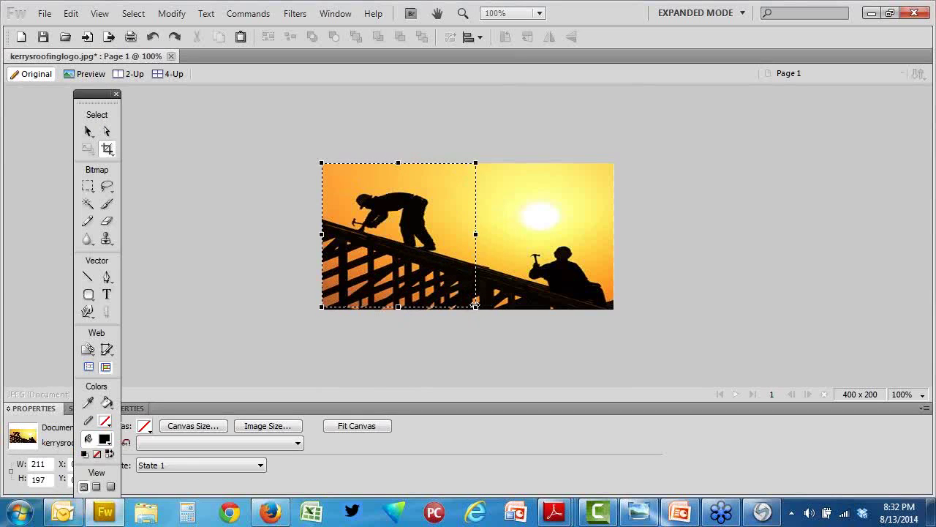
pyautogui.moveTo(399, 307); pyautogui.dragTo(400, 310)
pyautogui.moveTo(476, 236); pyautogui.dragTo(496, 236)
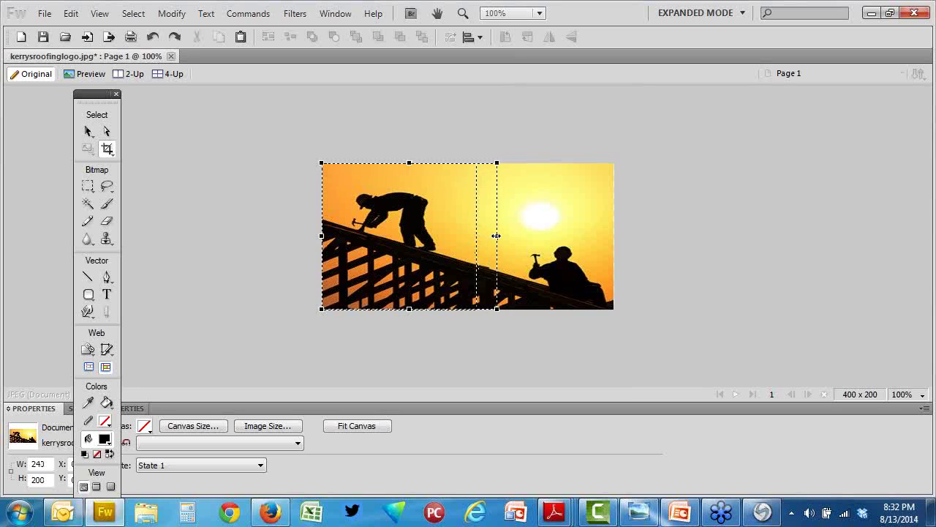
pyautogui.doubleClick(416, 242)
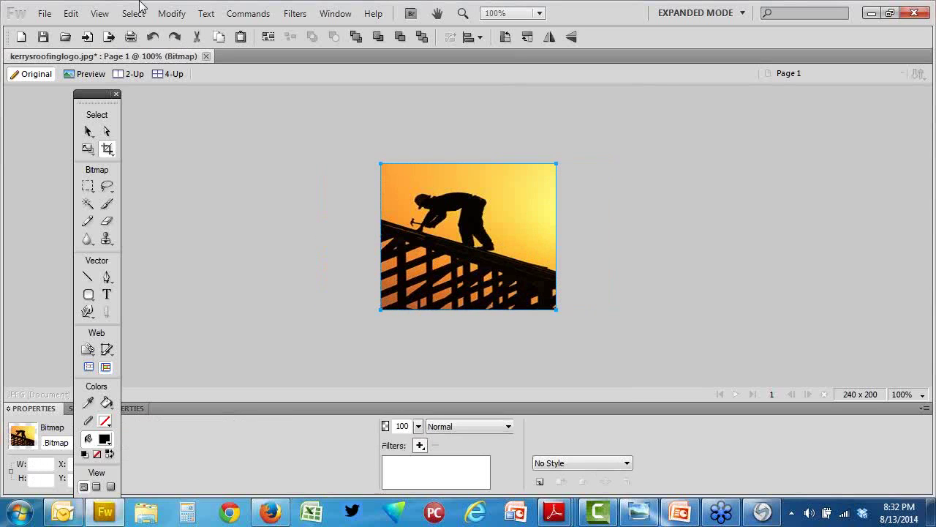
# Step: Resize the image to a height of 240 pixels, making it 240 x 240
pyautogui.click(170, 16)
pyautogui.moveTo(203, 31)
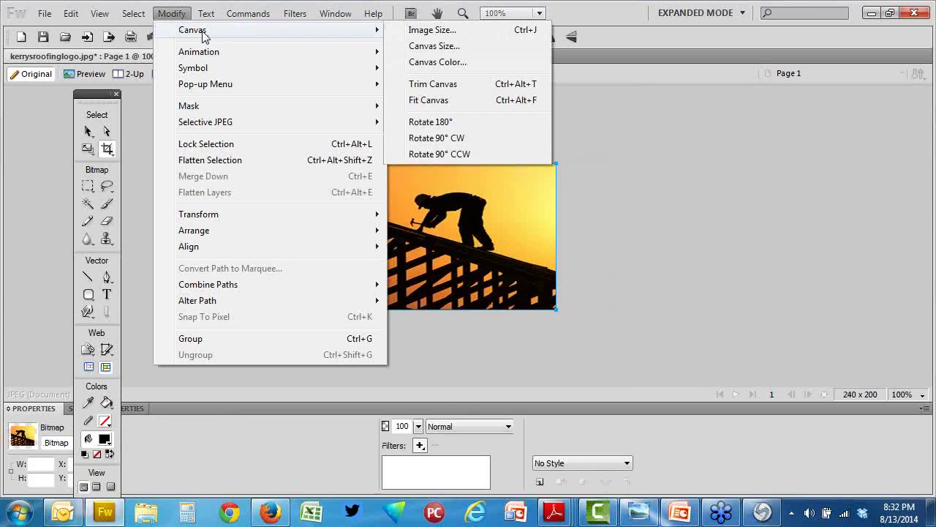
pyautogui.click(435, 30)
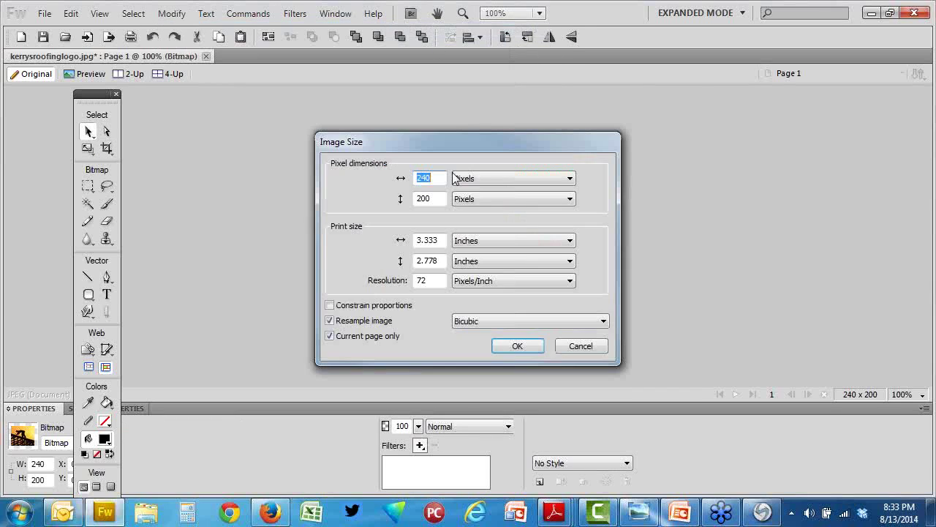
pyautogui.doubleClick(437, 200)
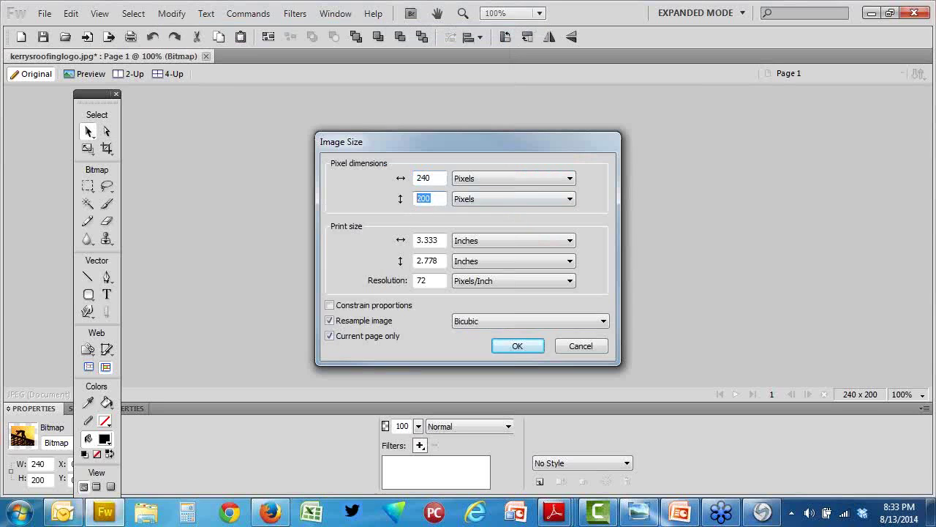
pyautogui.write('240')
pyautogui.press('Return')
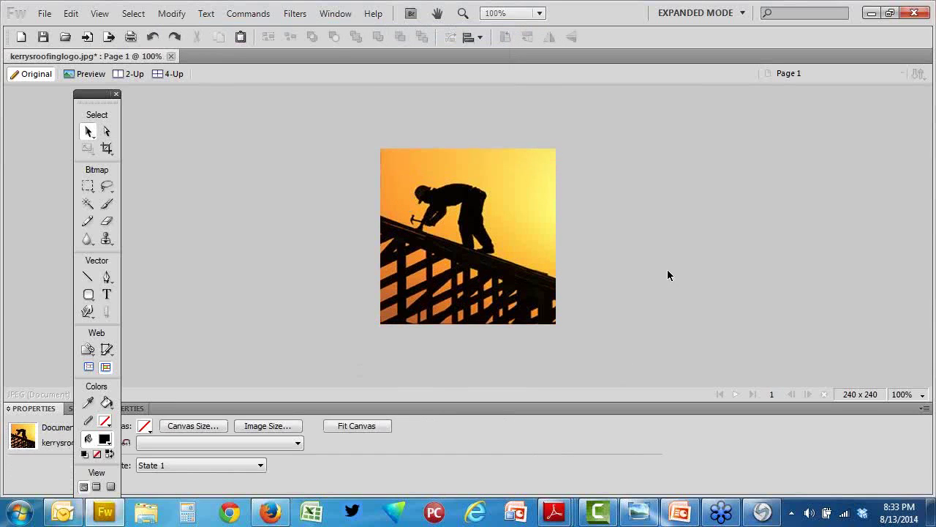
# Step: Start a Save As for the image, then cancel it
pyautogui.click(41, 16)
pyautogui.click(137, 159)
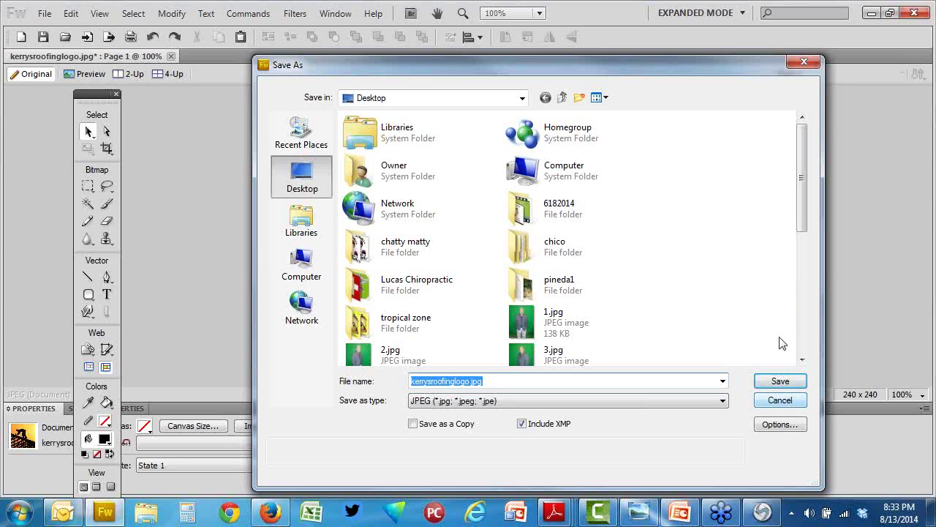
pyautogui.click(774, 401)
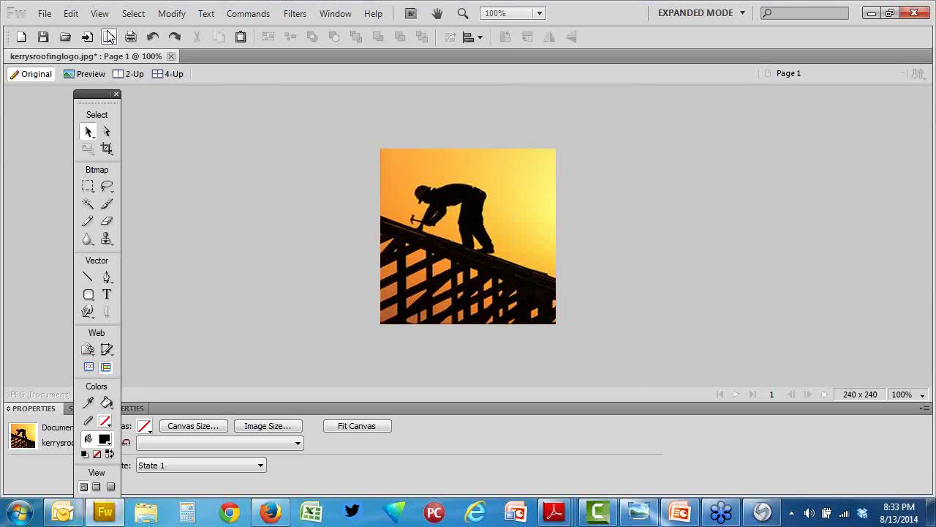
# Step: Save the image as kerrysroofingico.jpg, replacing 'logo' in the file name with 'ico'
pyautogui.click(44, 13)
pyautogui.click(135, 161)
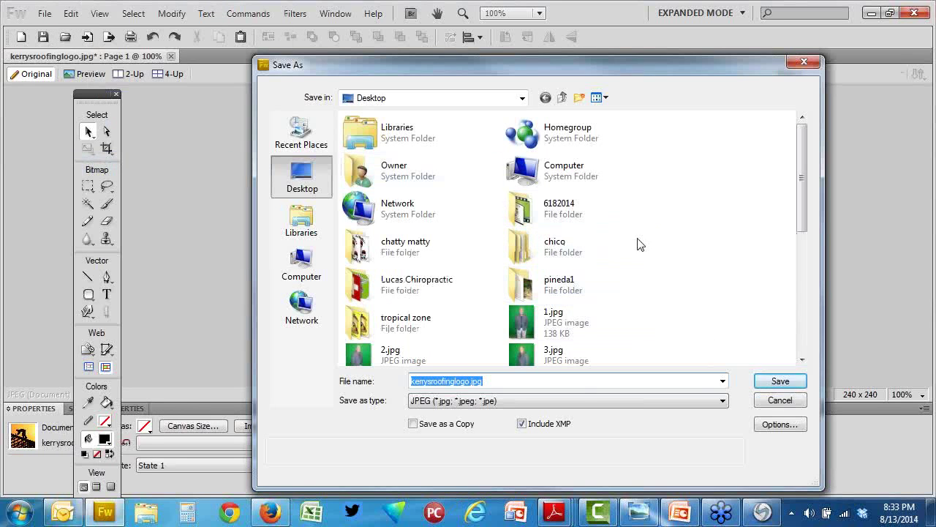
pyautogui.click(469, 380)
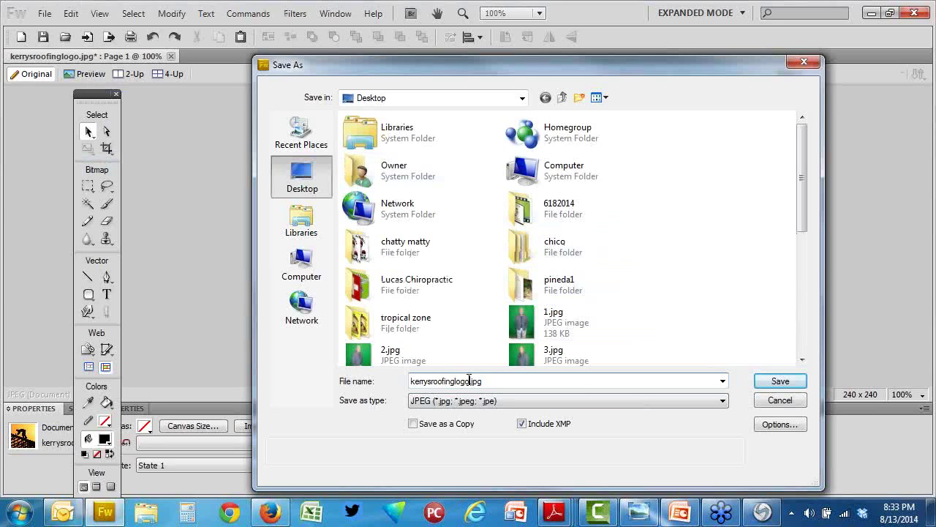
pyautogui.press('BackSpace')
pyautogui.press('BackSpace')
pyautogui.press('BackSpace')
pyautogui.press('BackSpace')
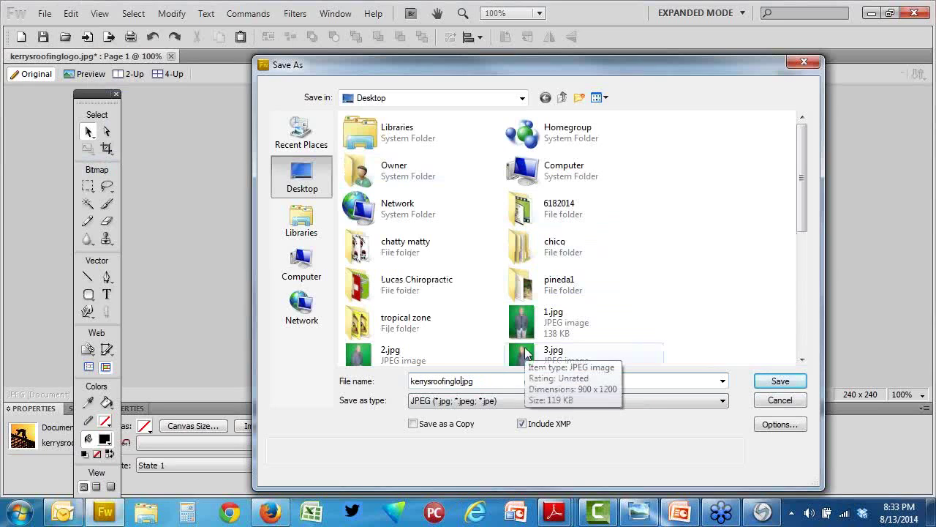
pyautogui.write('icon')
pyautogui.click(766, 381)
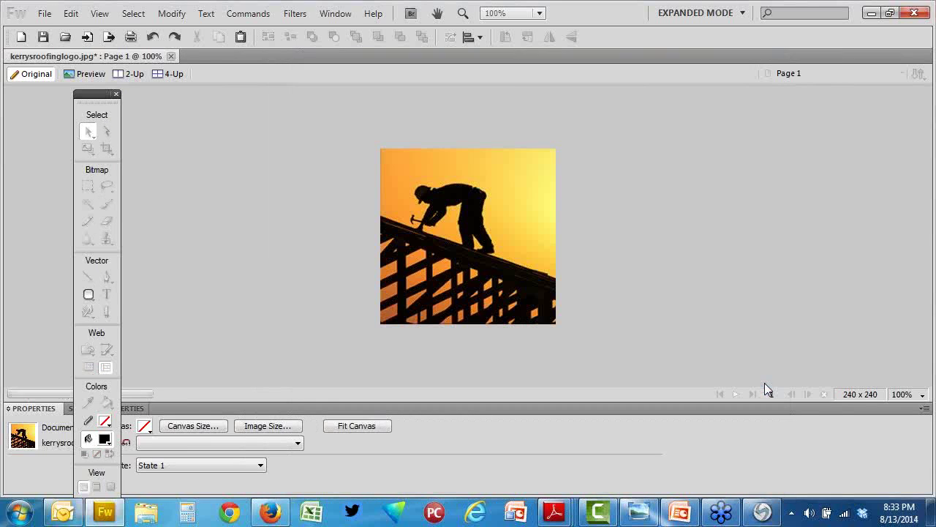
# Step: Edit Kerry Roofing's content and expand the Mobile App Icon section under General Settings
pyautogui.click(269, 513)
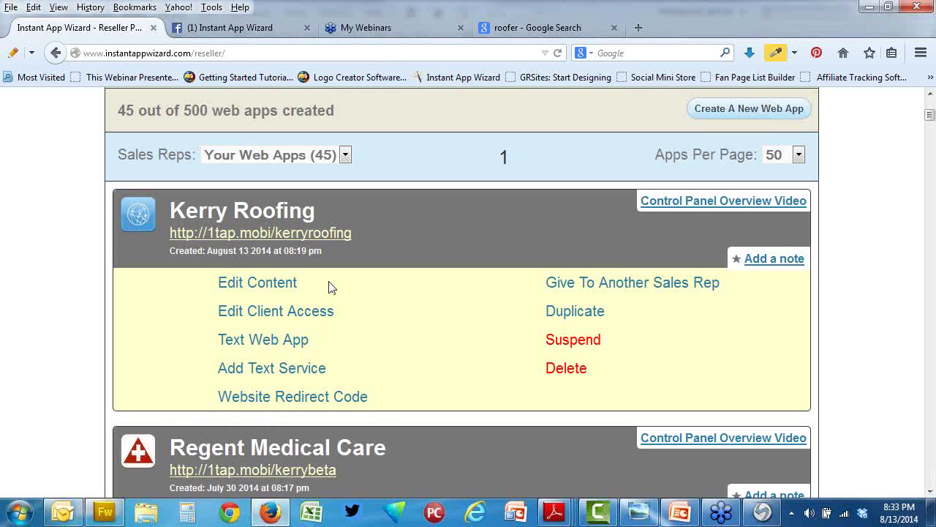
pyautogui.click(272, 286)
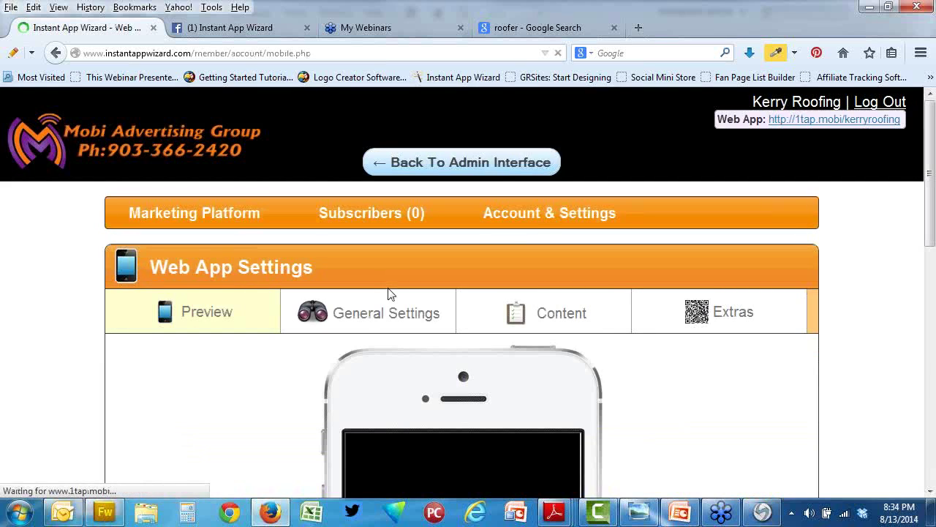
pyautogui.click(415, 321)
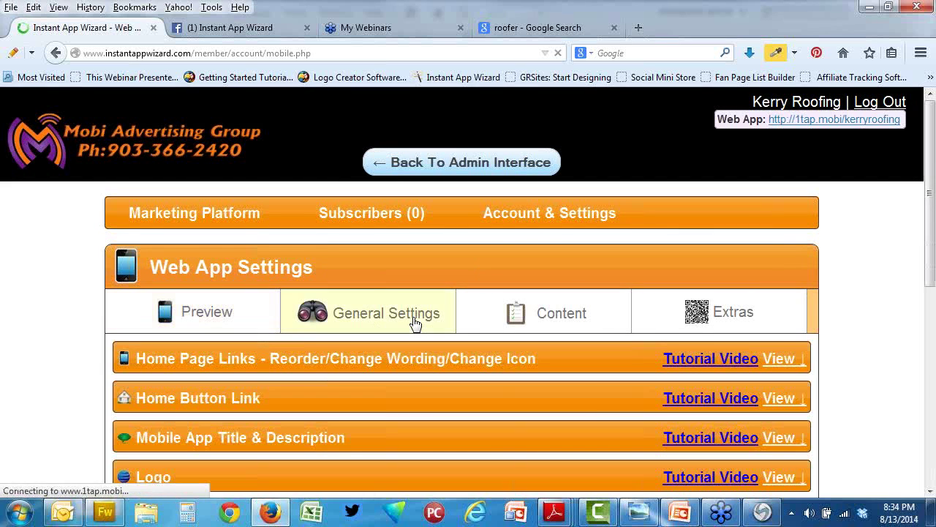
pyautogui.scroll(-1, 413, 322)
pyautogui.scroll(-3, 412, 321)
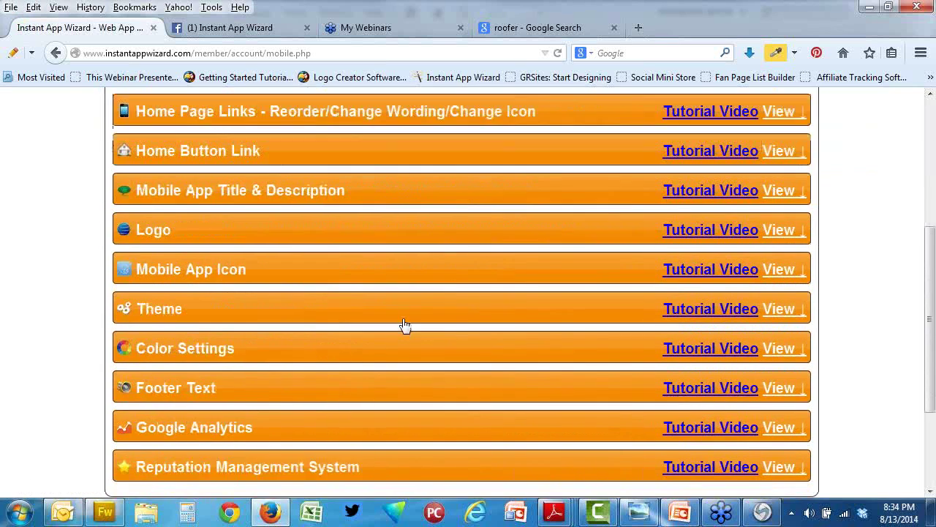
pyautogui.click(780, 268)
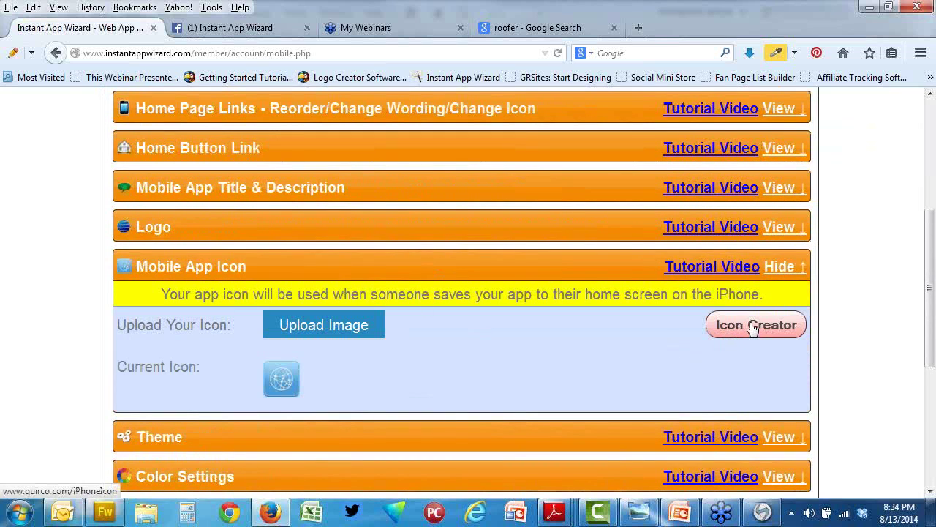
# Step: Open the Quirco icon creator in a new tab and close the Outlook email alert
pyautogui.click(754, 327)
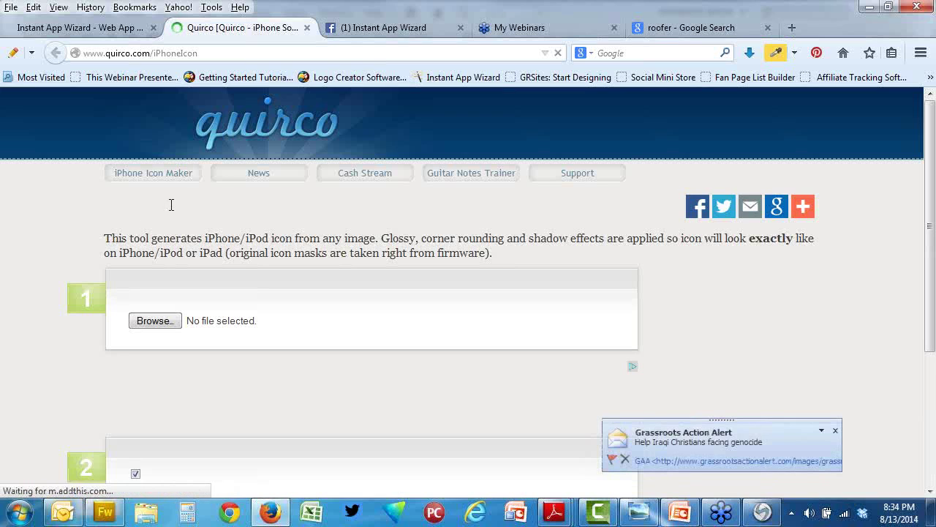
pyautogui.click(839, 439)
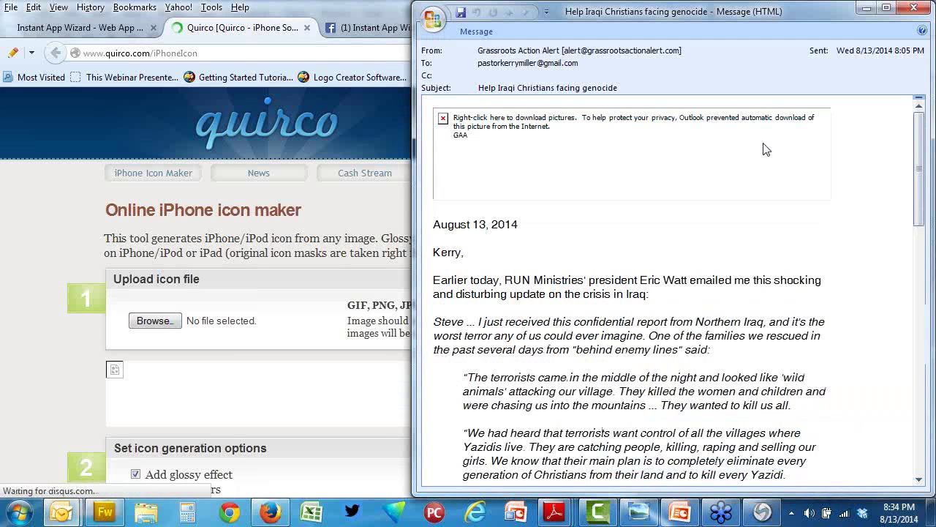
pyautogui.click(914, 8)
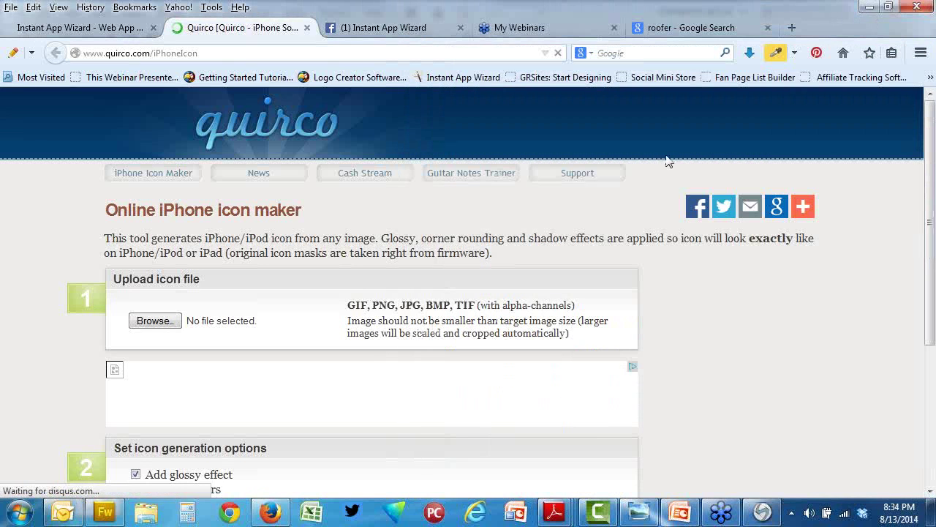
# Step: Choose kerrysroofingicon.jpg from the Desktop as the icon's source image
pyautogui.click(154, 321)
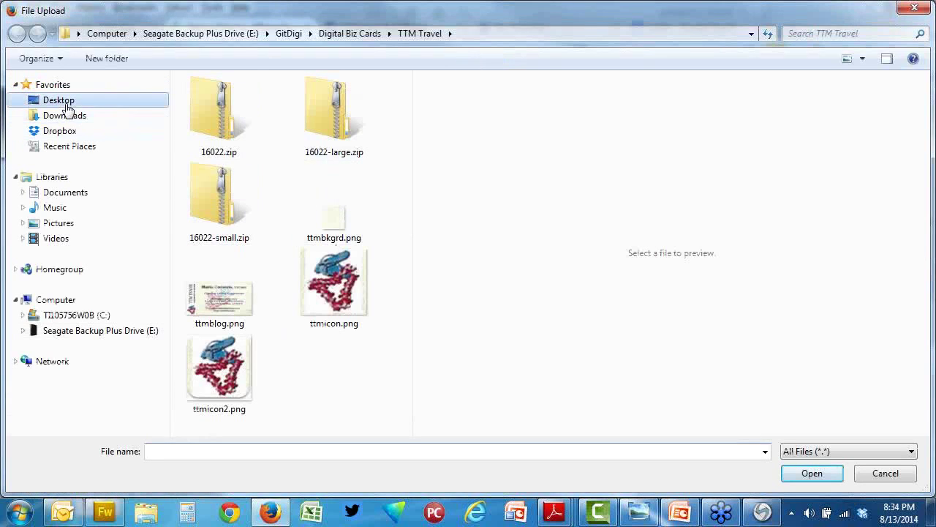
pyautogui.click(66, 108)
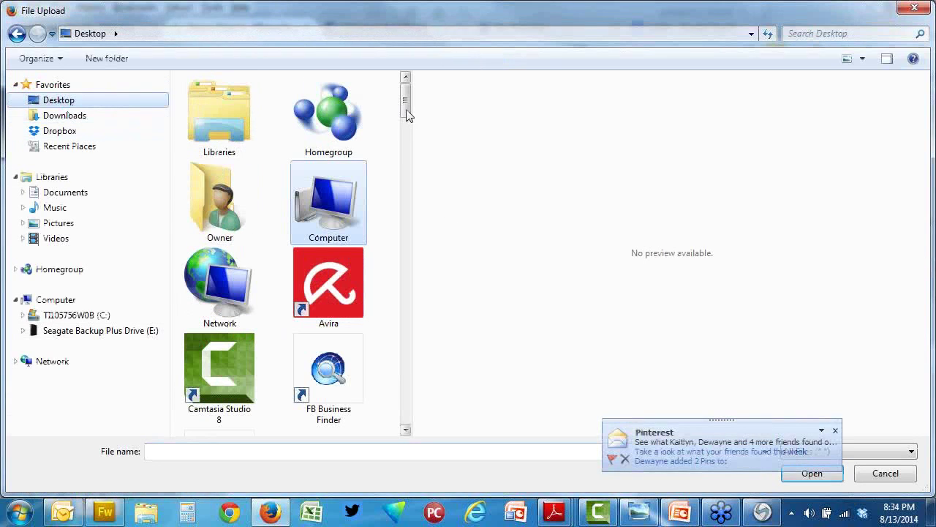
pyautogui.scroll(-1, 412, 122)
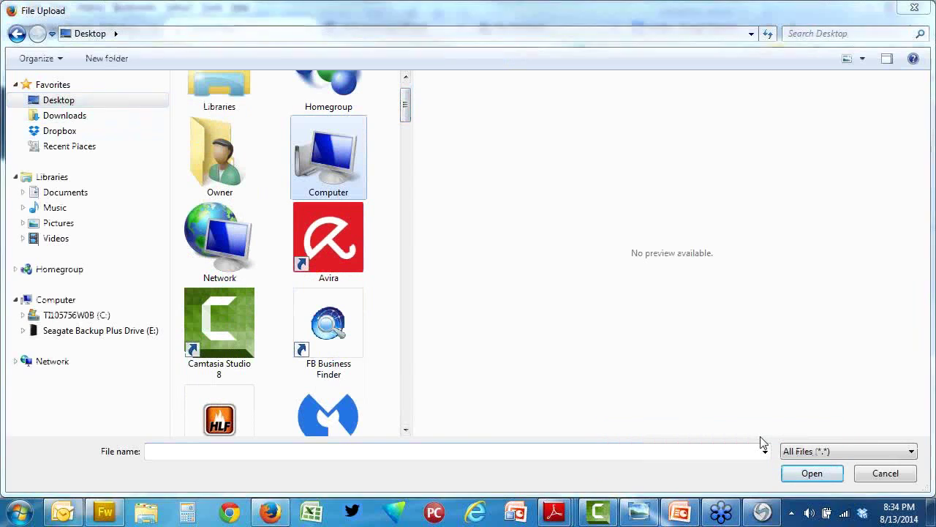
pyautogui.rightClick(73, 509)
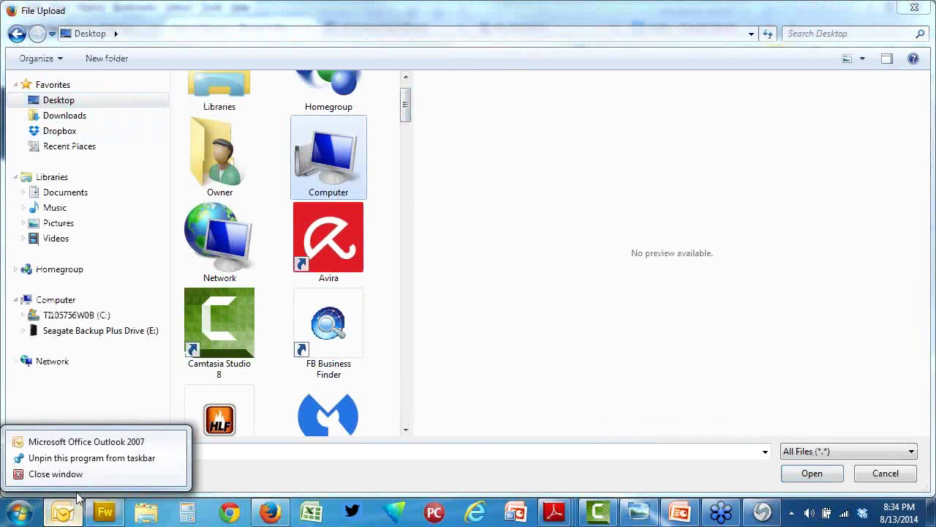
pyautogui.click(78, 476)
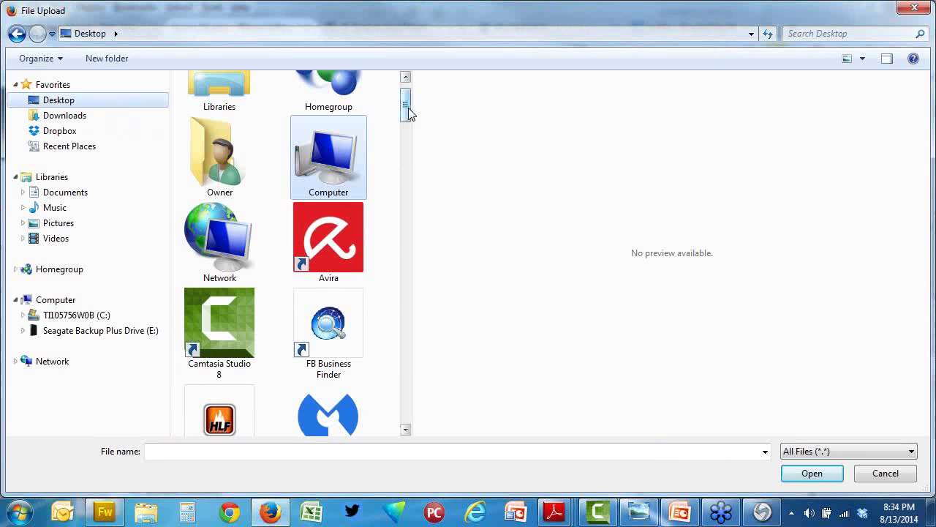
pyautogui.moveTo(409, 114); pyautogui.dragTo(408, 319)
pyautogui.click(409, 333)
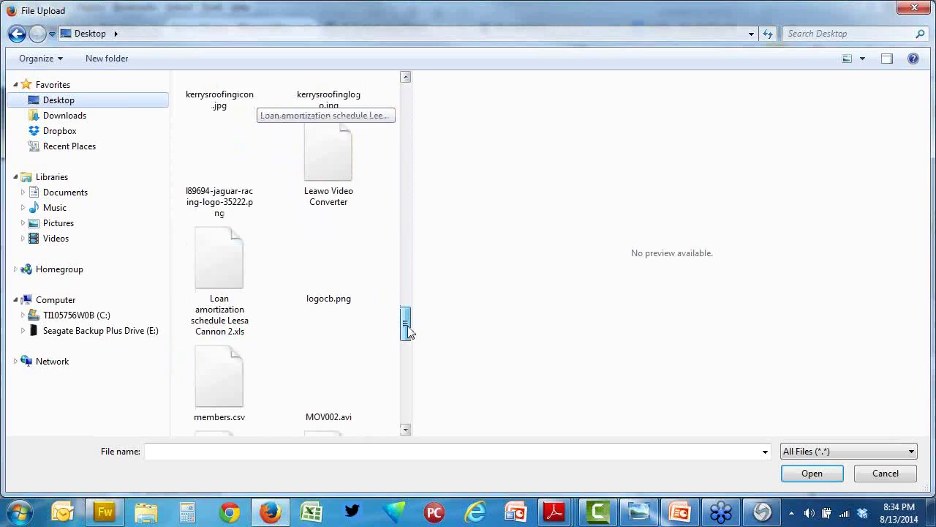
pyautogui.moveTo(408, 329); pyautogui.dragTo(407, 305)
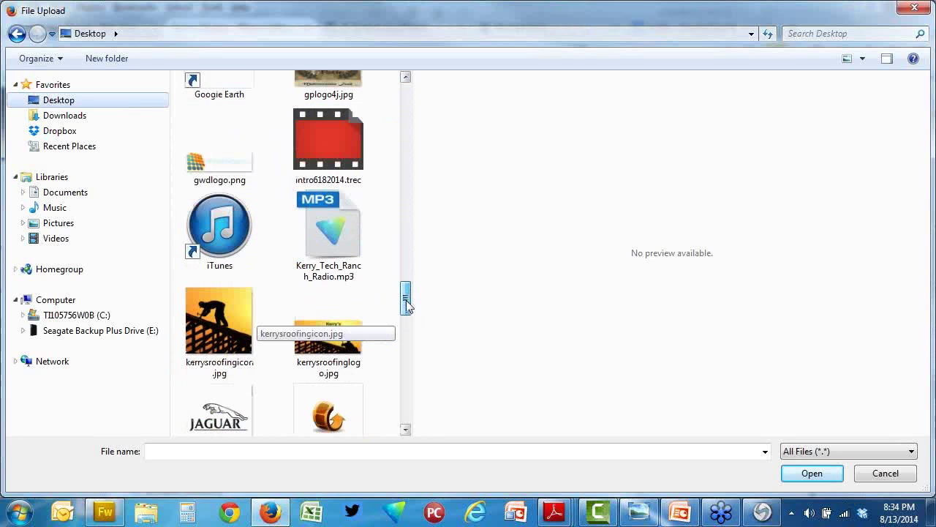
pyautogui.click(219, 329)
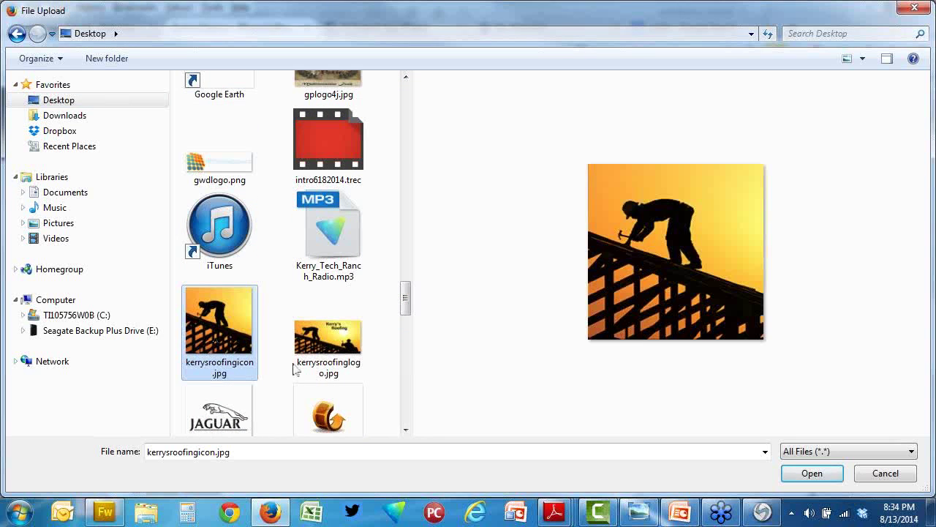
pyautogui.click(795, 472)
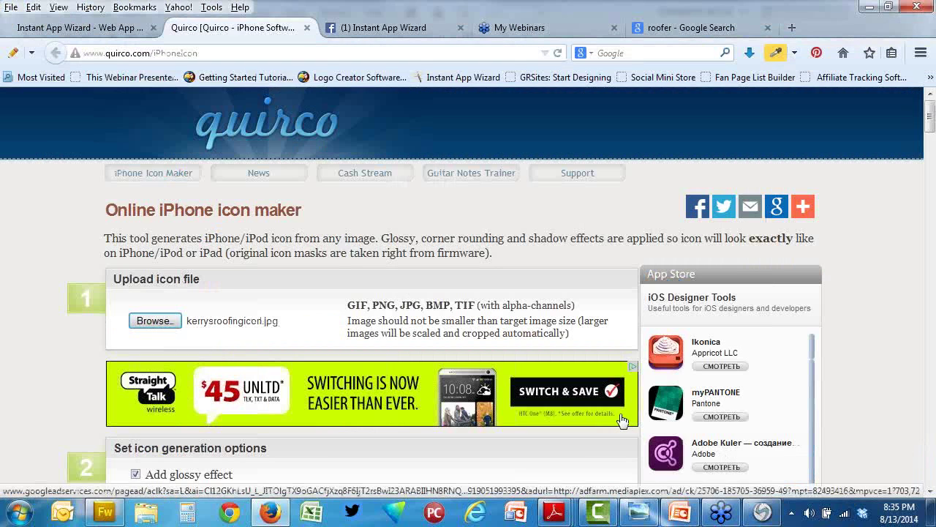
# Step: Turn off the glossy effect, keep round corners and drop shadow, and make the icons
pyautogui.scroll(-8, 420, 315)
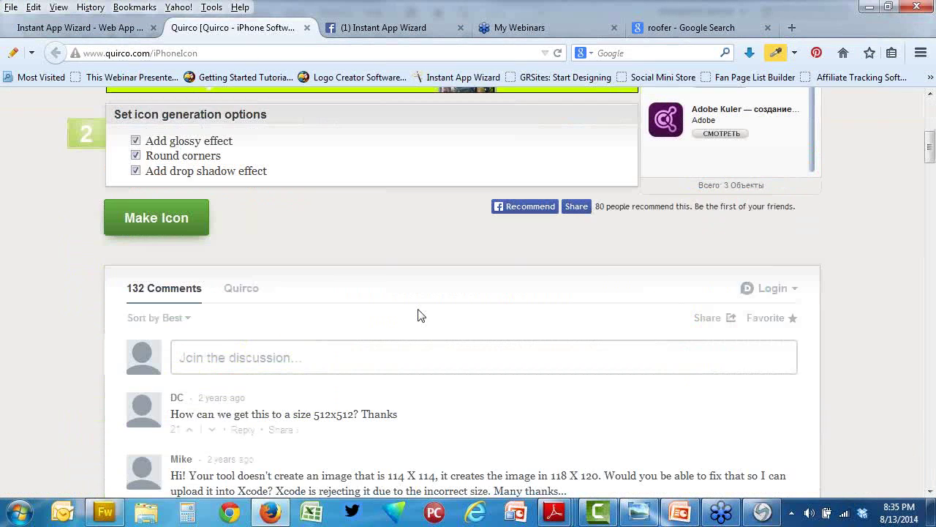
pyautogui.scroll(2, 416, 316)
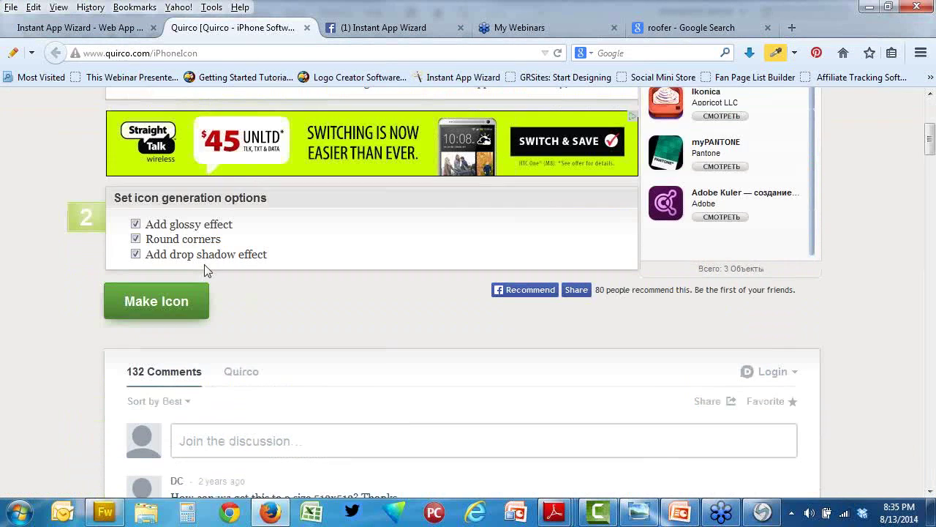
pyautogui.click(136, 224)
pyautogui.scroll(4, 417, 270)
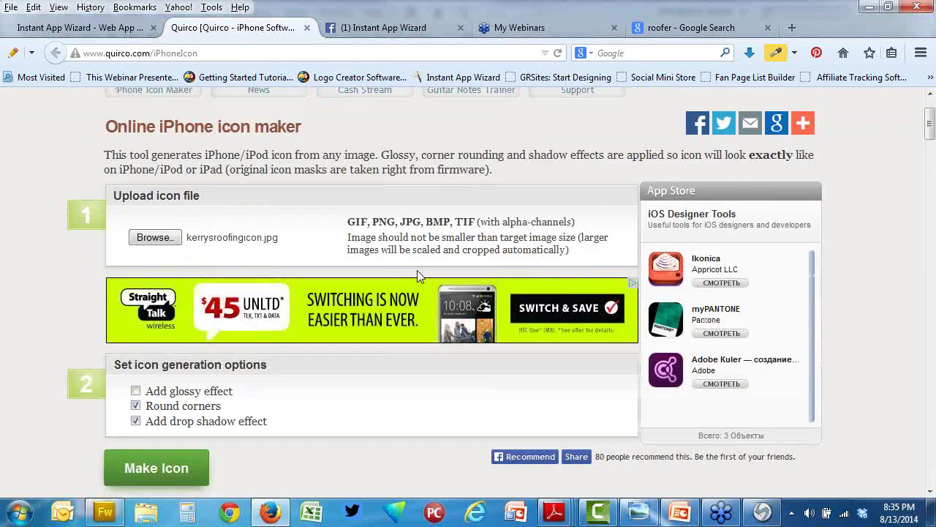
pyautogui.scroll(-4, 417, 270)
pyautogui.click(184, 301)
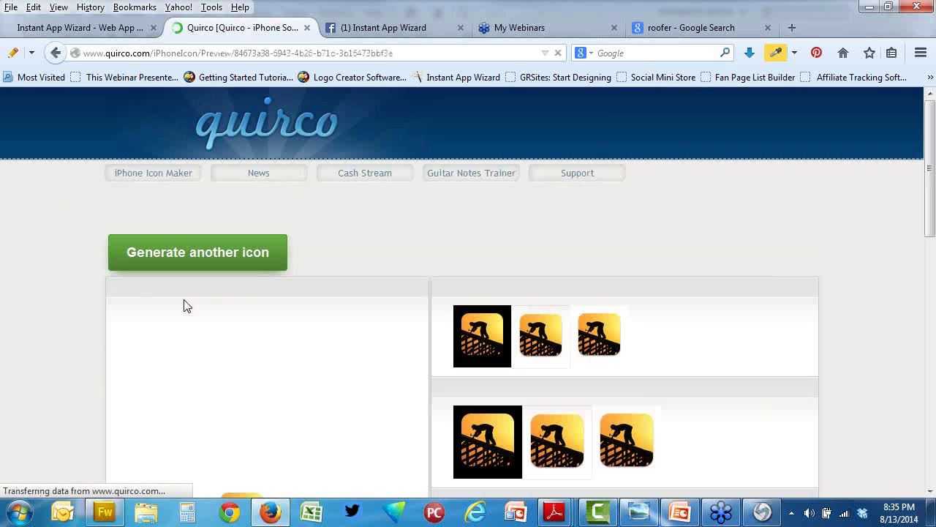
# Step: Save the middle 114x114 roofer icon to the Desktop as iPhoneIcon_Big.png
pyautogui.scroll(-4, 639, 289)
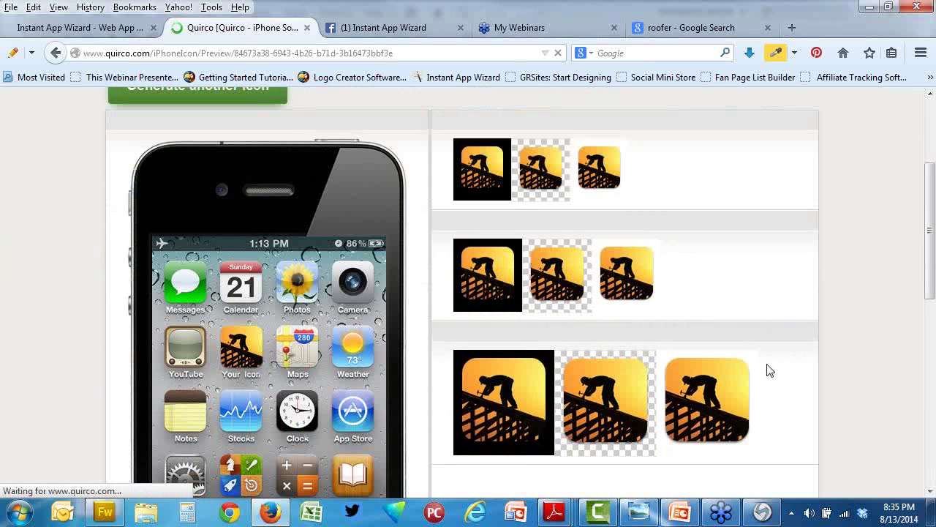
pyautogui.scroll(-4, 638, 305)
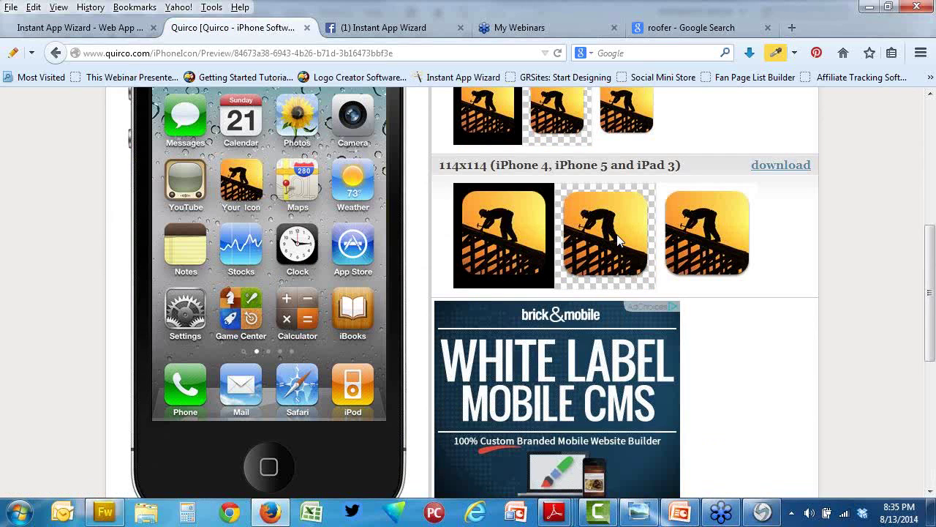
pyautogui.rightClick(618, 240)
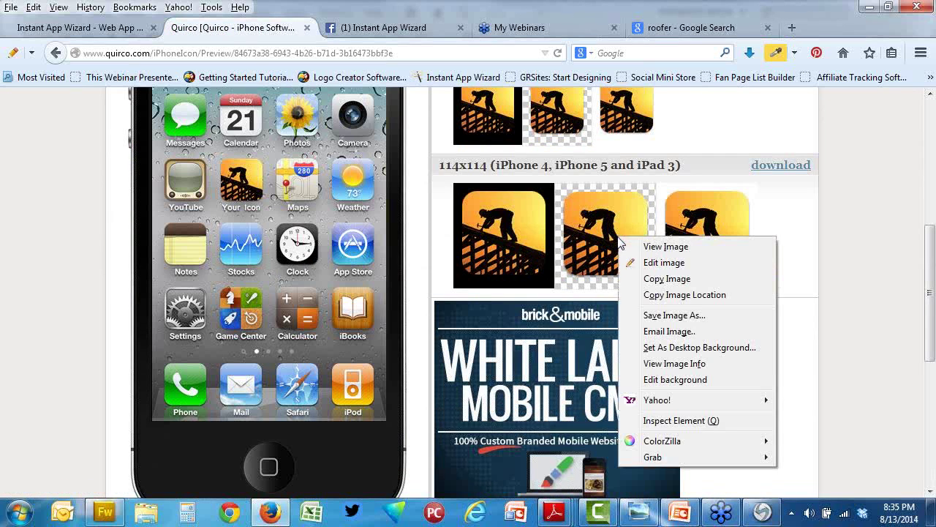
pyautogui.click(704, 317)
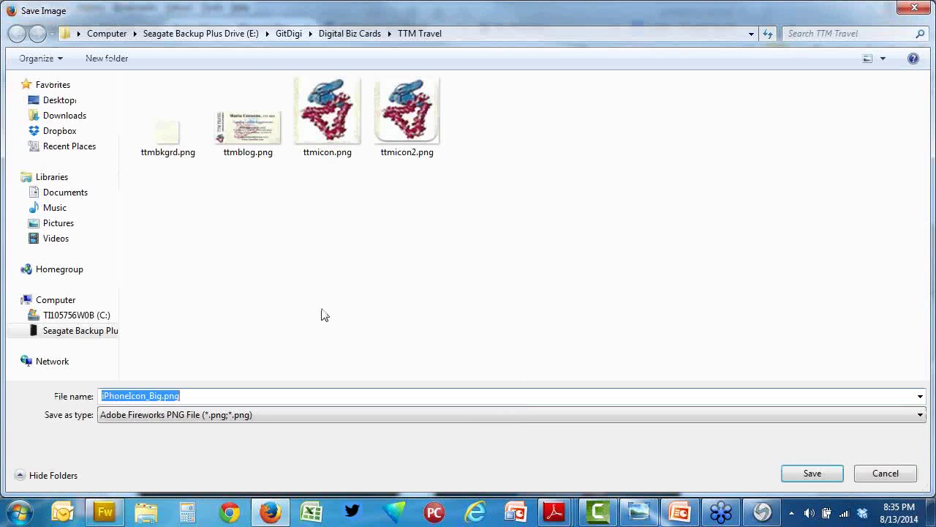
pyautogui.click(70, 100)
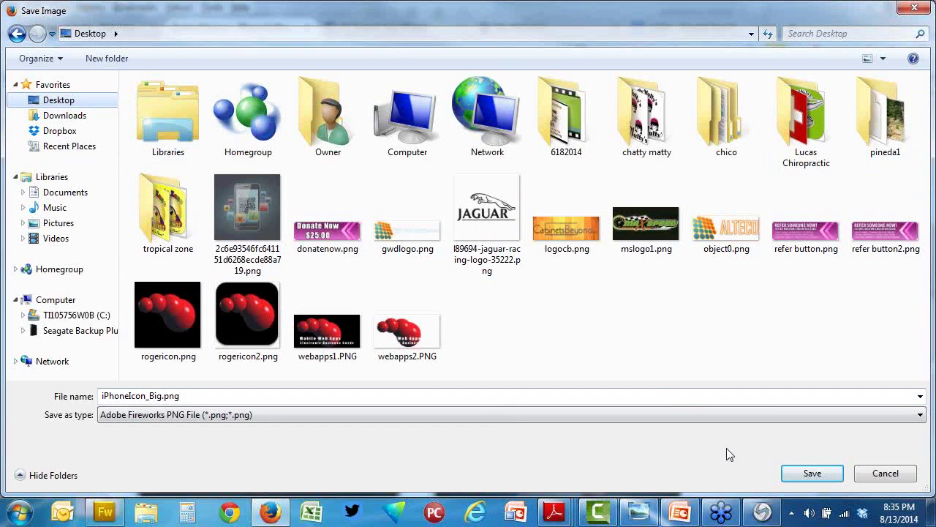
pyautogui.click(810, 474)
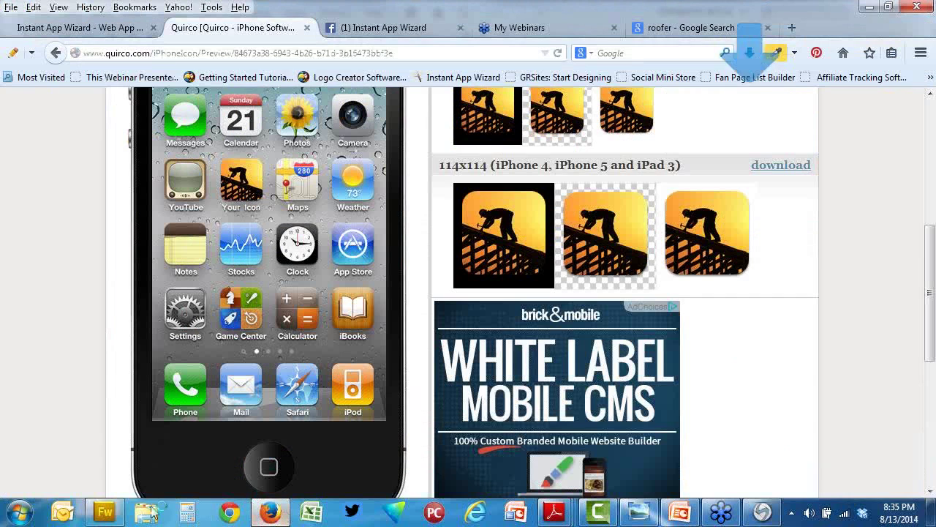
# Step: Upload iPhoneIcon_Big.png as Kerry Roofing's mobile app icon
pyautogui.click(73, 28)
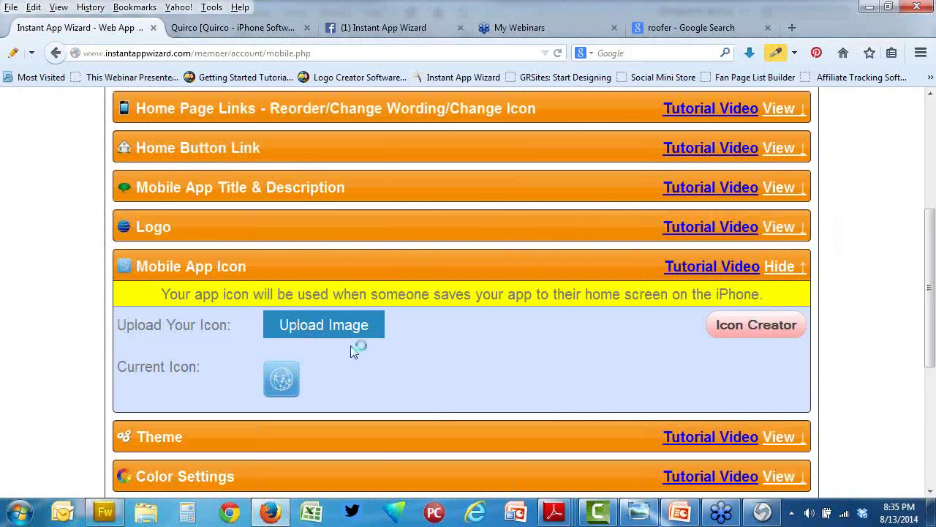
pyautogui.click(333, 326)
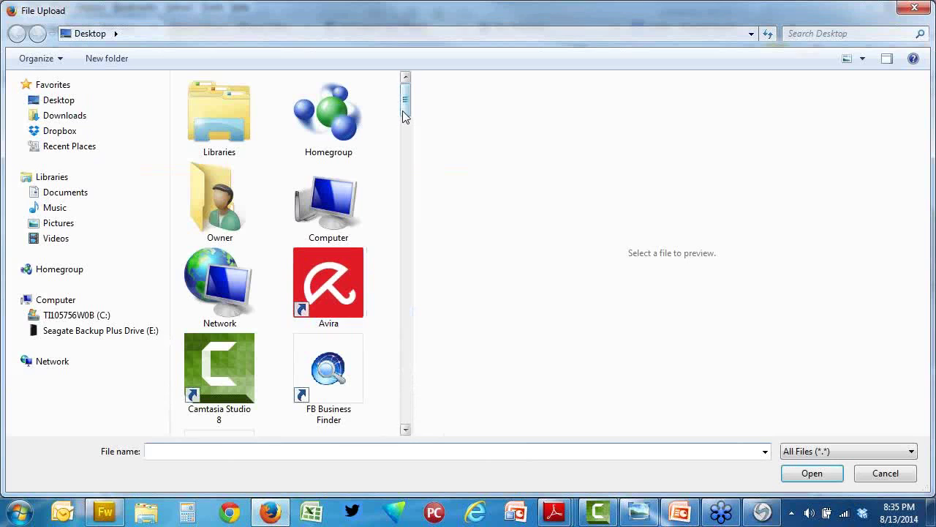
pyautogui.moveTo(406, 111); pyautogui.dragTo(402, 300)
pyautogui.doubleClick(212, 302)
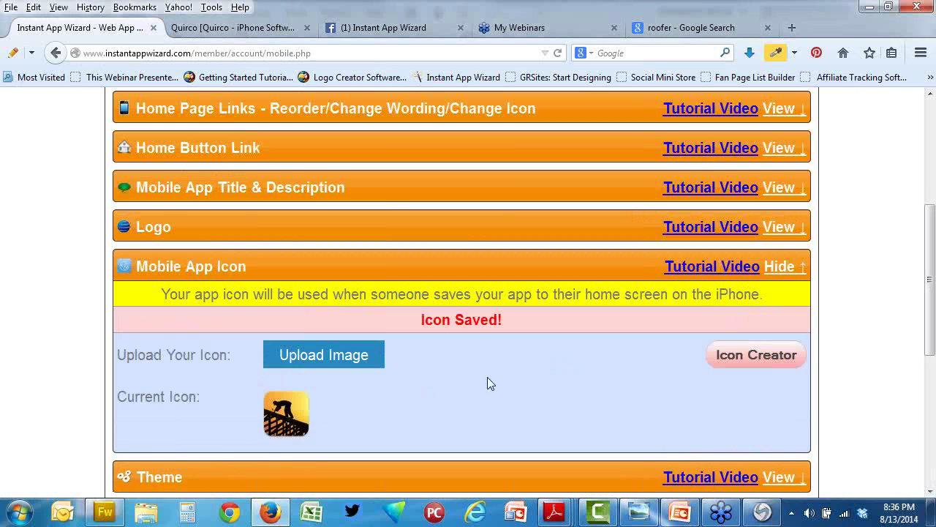
pyautogui.scroll(5, 487, 377)
# Step: Preview the app in the phone, then return to the web apps list and find Kerry Roofing's roofer icon
pyautogui.click(236, 311)
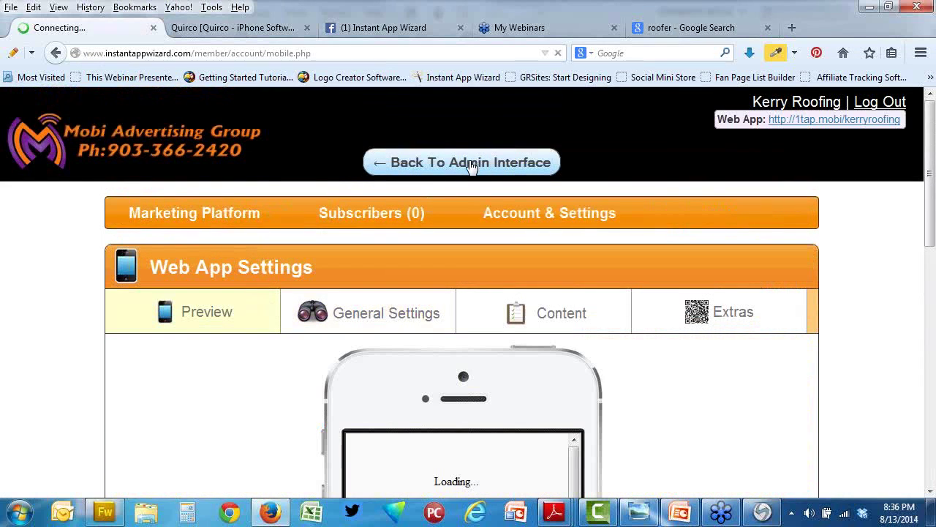
pyautogui.click(472, 164)
pyautogui.scroll(-2, 680, 296)
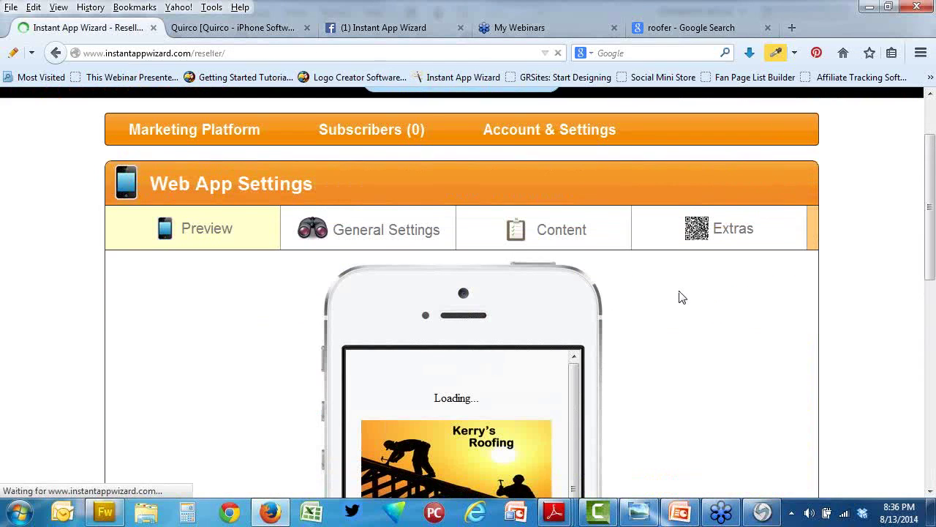
pyautogui.scroll(-3, 680, 296)
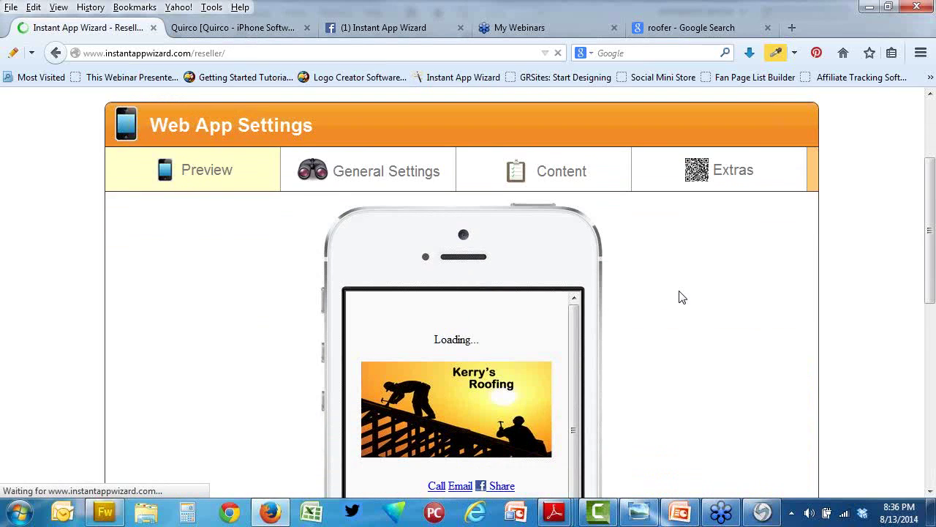
pyautogui.scroll(-2, 680, 291)
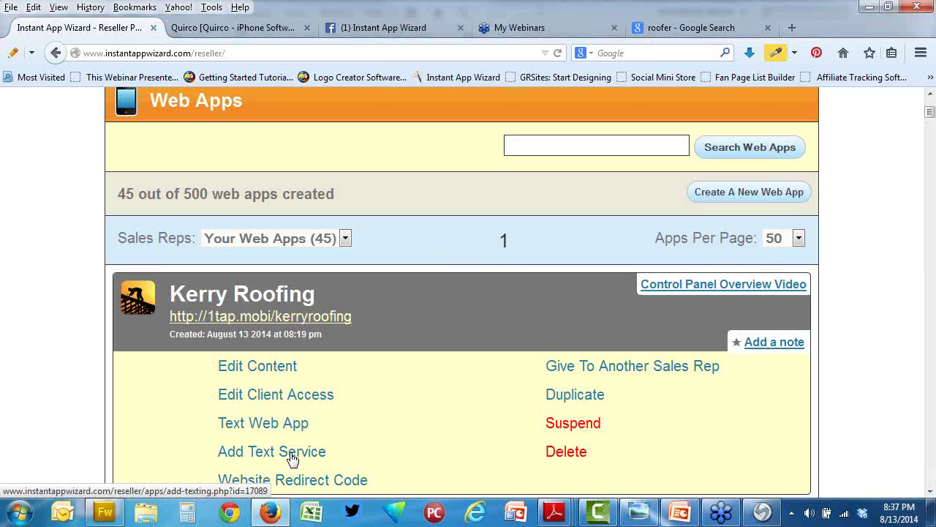
# Step: Give Kerry Roofing the 1,000 text messages per month ($25.00 per month) texting plan
pyautogui.click(292, 458)
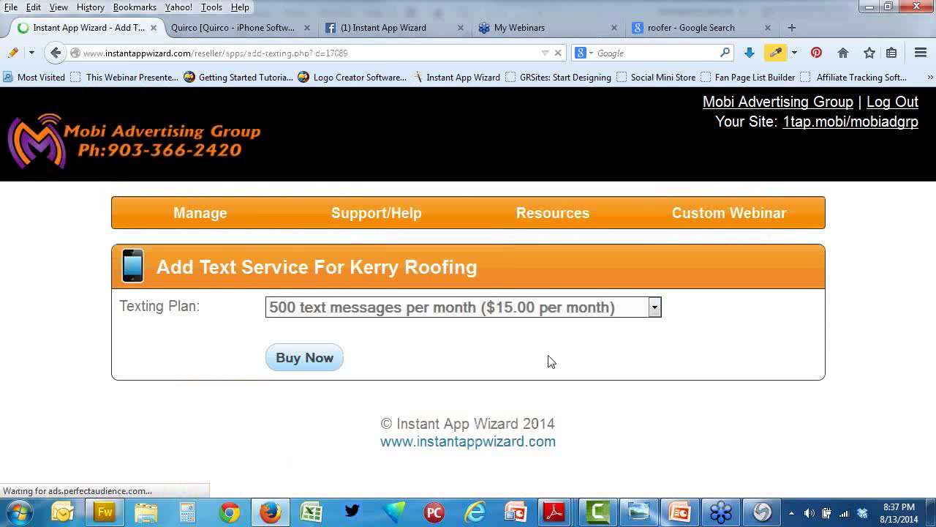
pyautogui.click(655, 308)
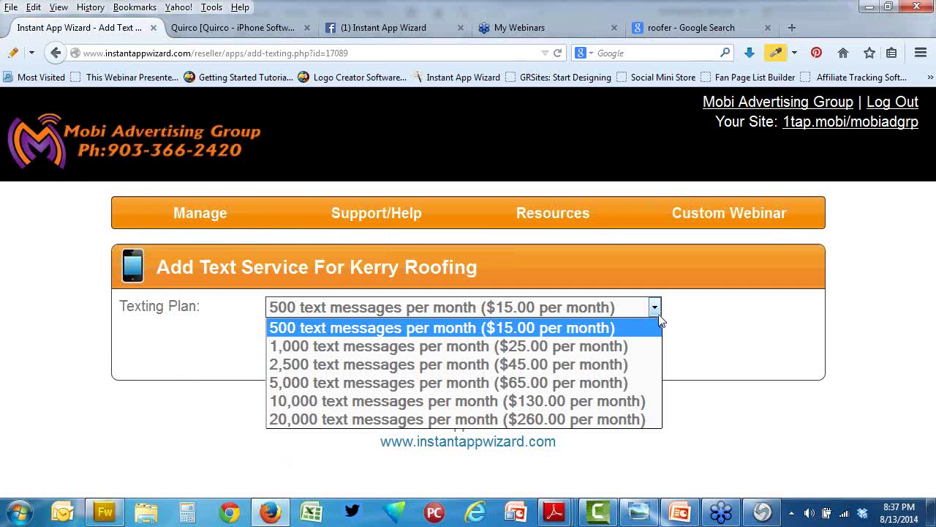
pyautogui.click(618, 347)
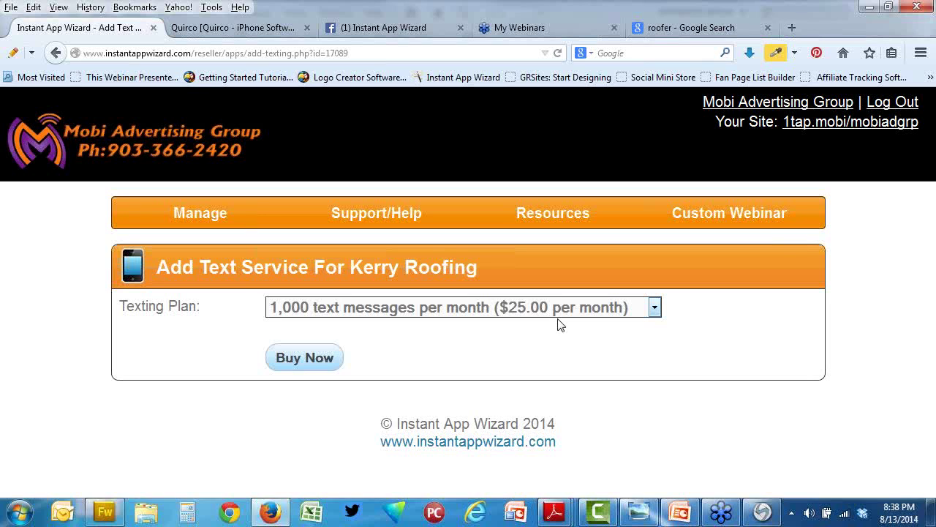
pyautogui.click(57, 54)
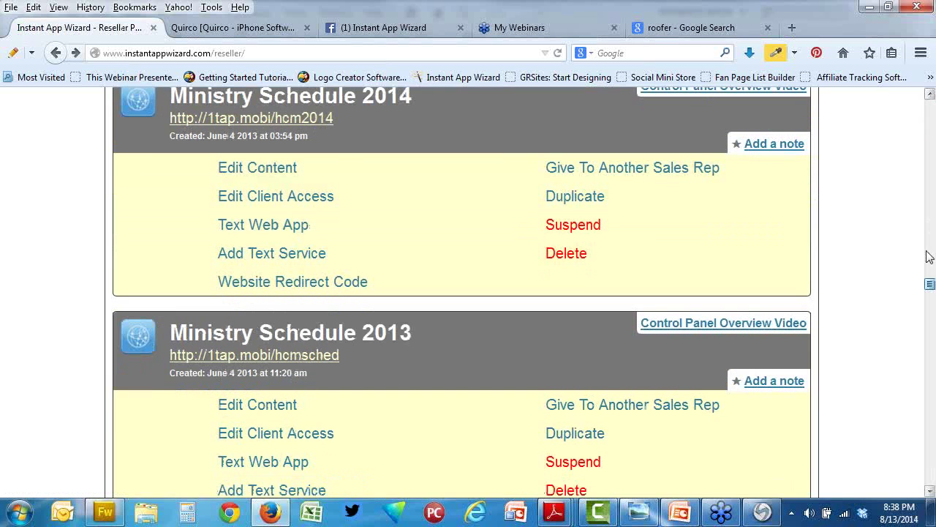
# Step: Edit the Reputation Management Demo app's content, showing Johnny's Italian Steakhouse in the phone preview
pyautogui.moveTo(927, 251); pyautogui.dragTo(928, 487)
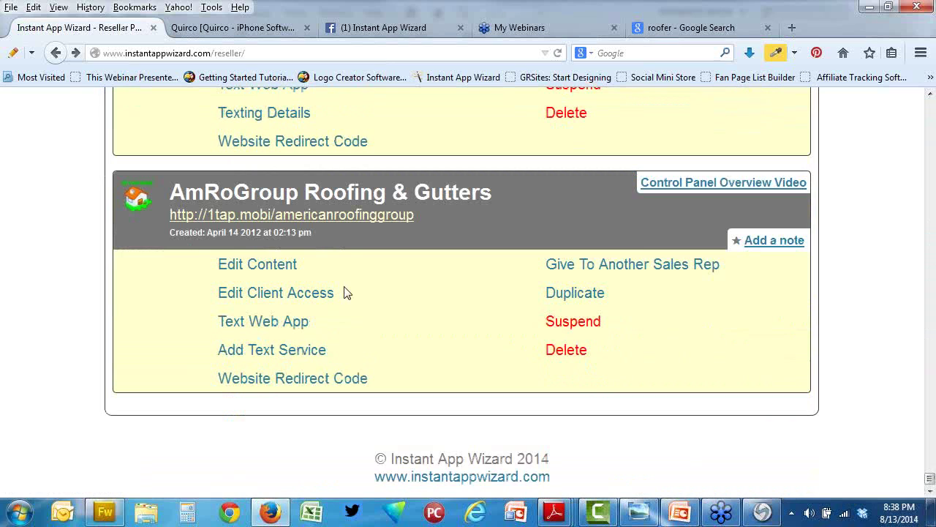
pyautogui.scroll(3, 451, 274)
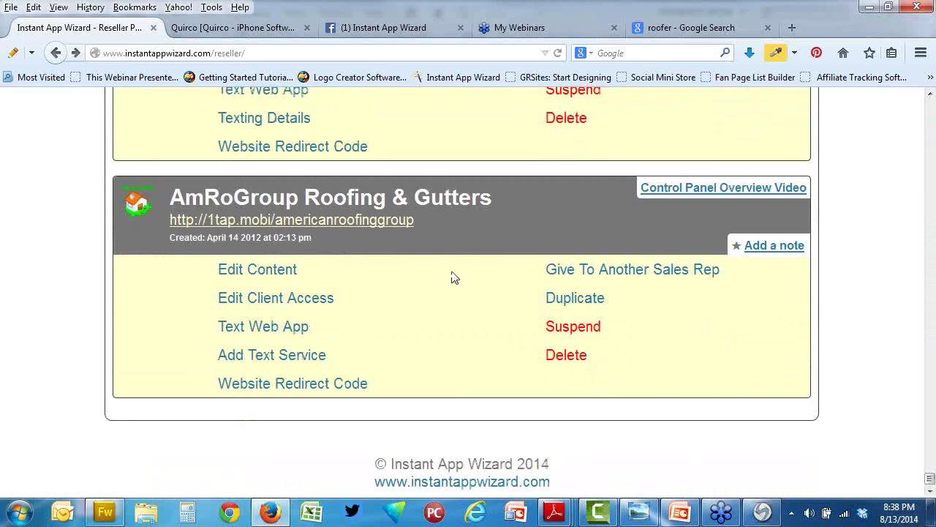
pyautogui.scroll(6, 453, 272)
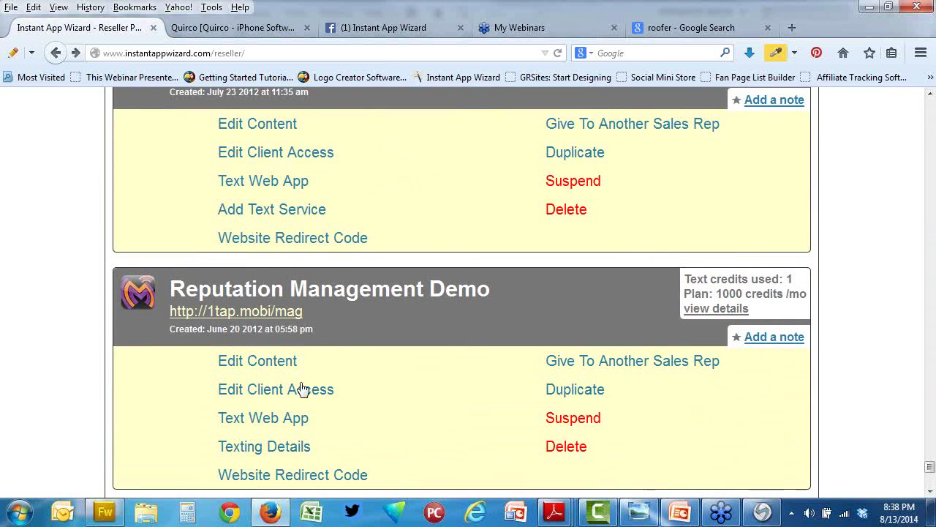
pyautogui.click(267, 363)
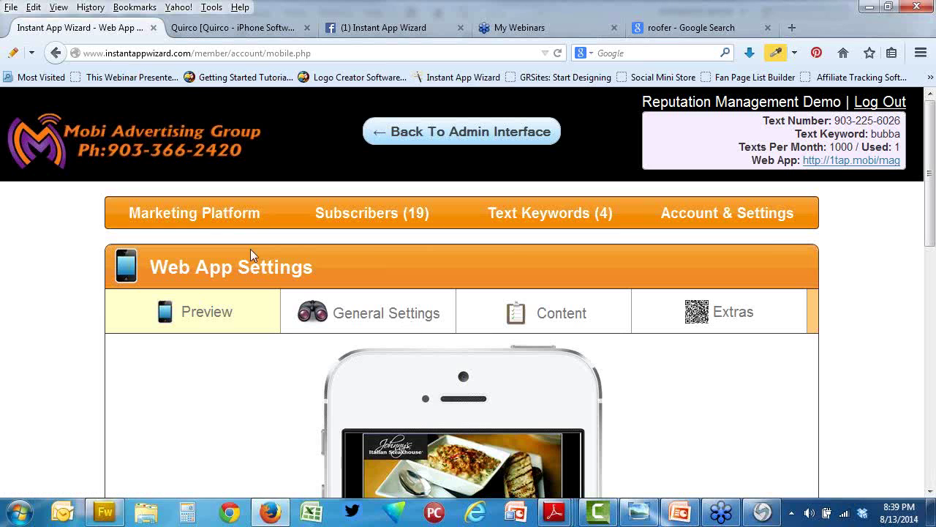
# Step: From Send New Message, list the demo app's four Text Keywords, with bubba as main keyword
pyautogui.moveTo(227, 216)
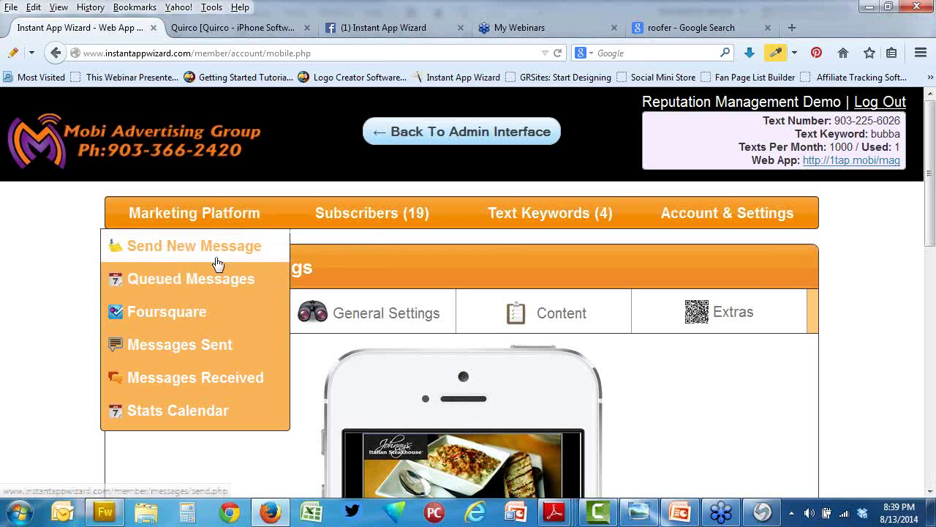
pyautogui.moveTo(162, 221)
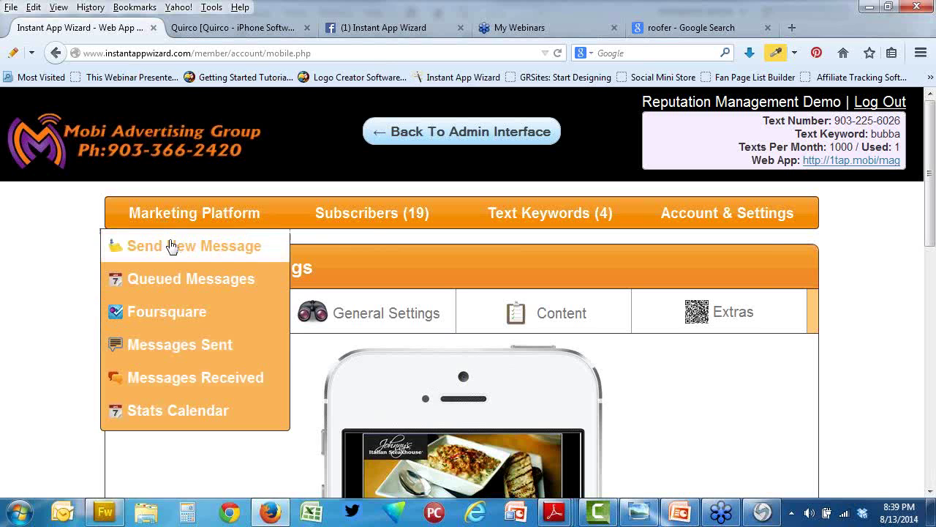
pyautogui.click(171, 246)
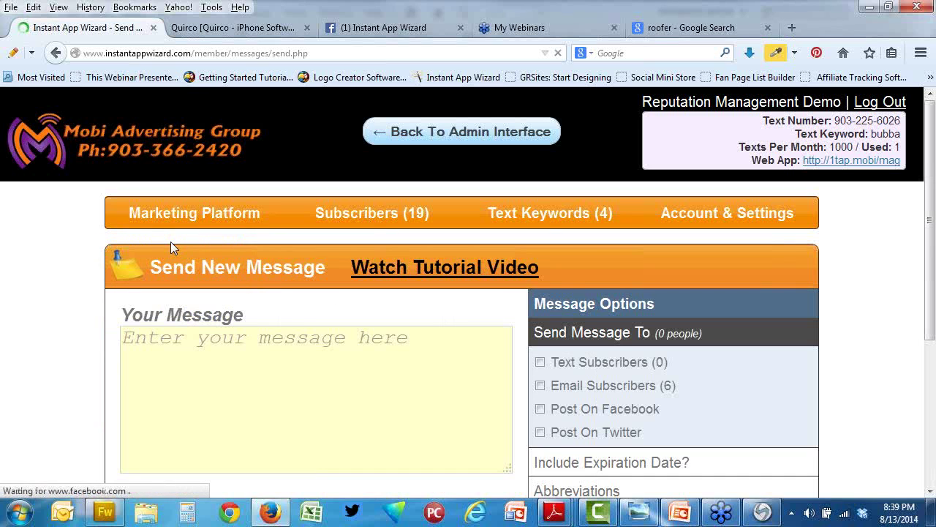
pyautogui.click(530, 213)
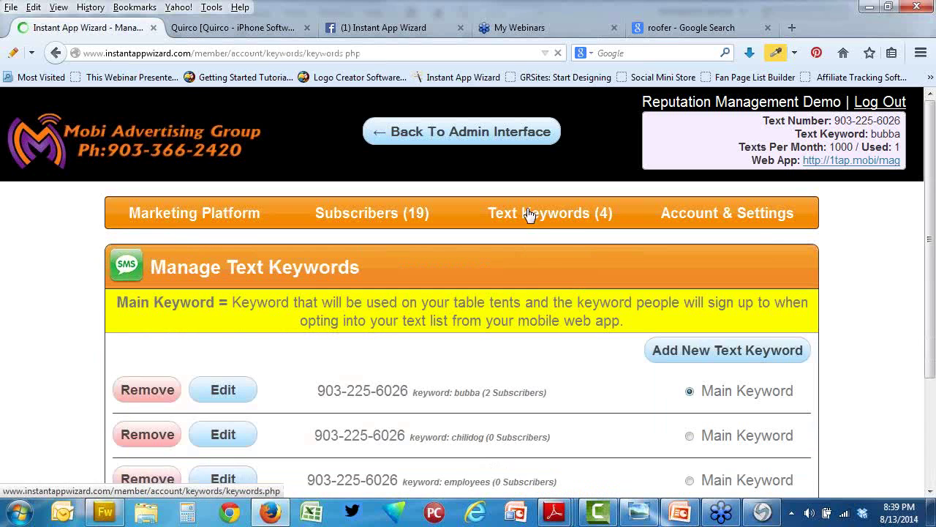
pyautogui.scroll(-3, 658, 234)
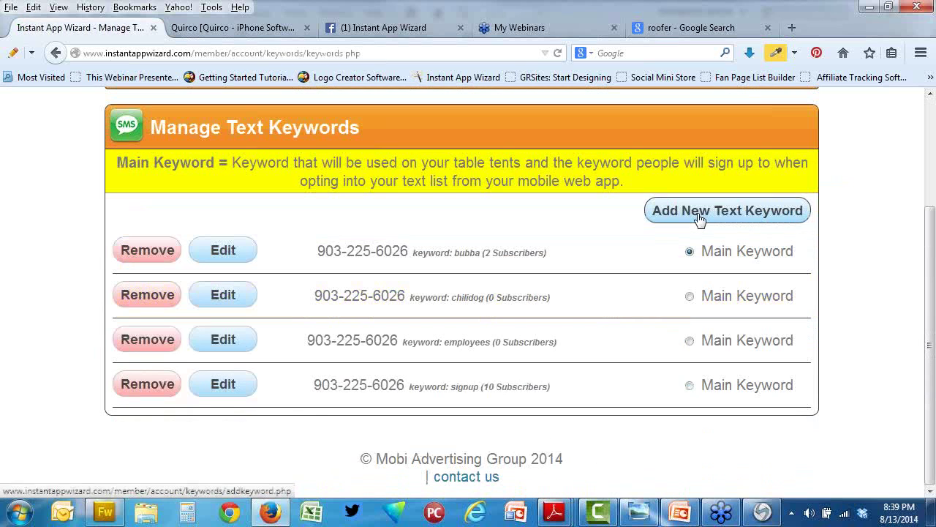
# Step: Start a new text keyword 75428 and select parts of its welcome message preview
pyautogui.click(700, 221)
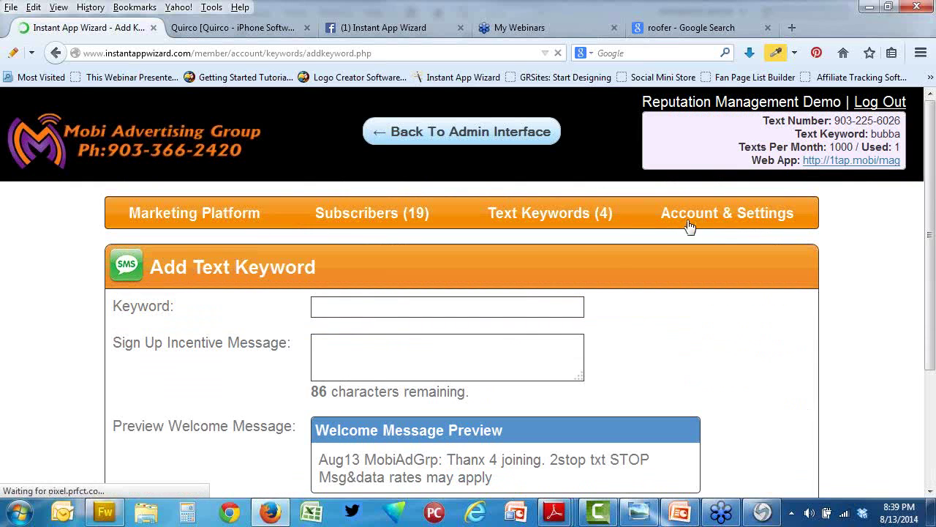
pyautogui.scroll(-2, 402, 249)
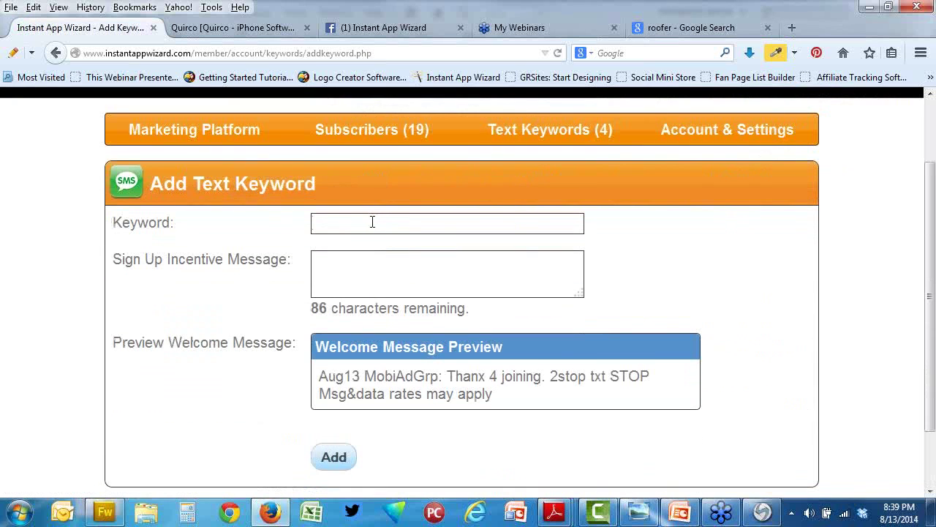
pyautogui.click(372, 221)
pyautogui.write('75428')
pyautogui.moveTo(319, 376); pyautogui.dragTo(506, 396)
pyautogui.click(526, 401)
pyautogui.doubleClick(510, 395)
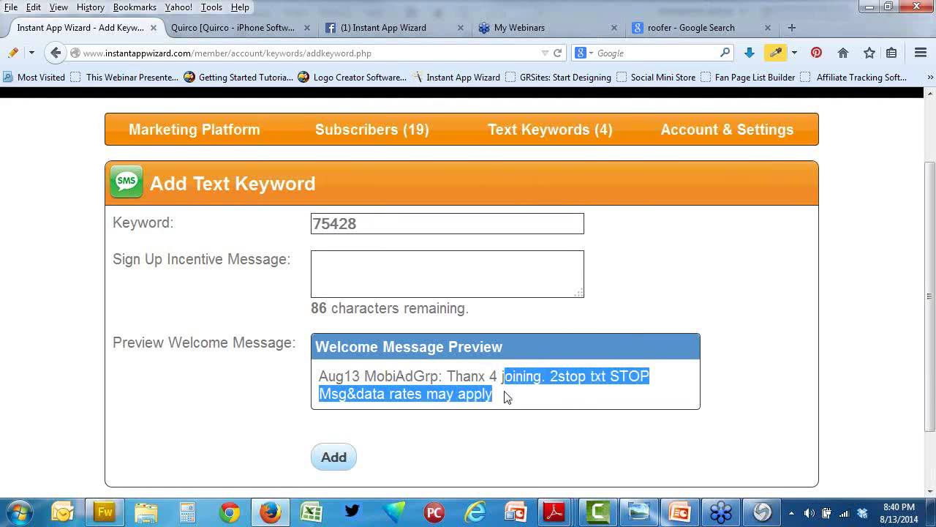
pyautogui.doubleClick(505, 397)
pyautogui.click(327, 376)
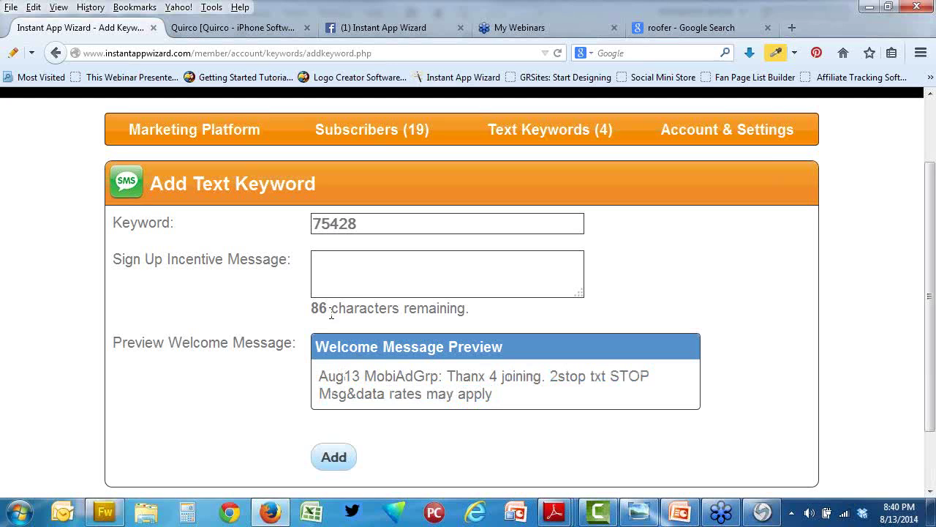
# Step: Write the sign-up message 'Thank you for signing up. We look forward to helping you protect your property'
pyautogui.write('THank')
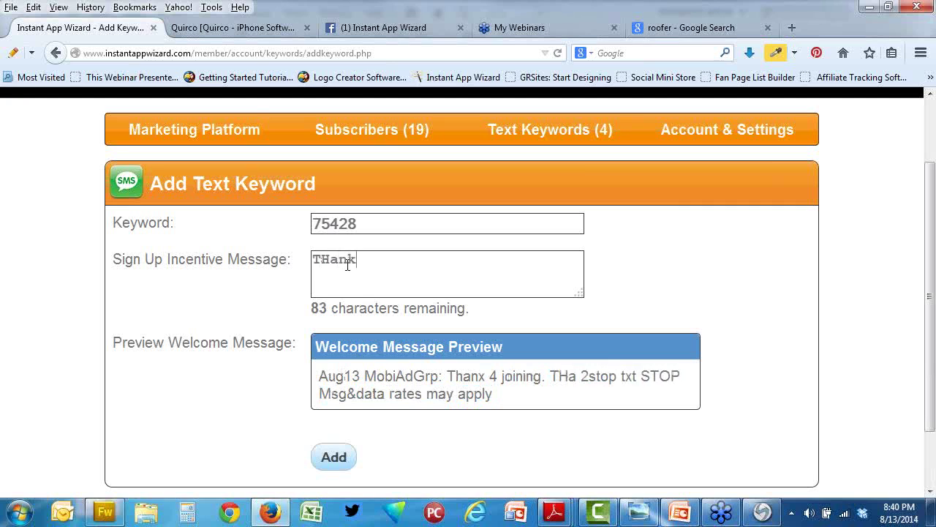
pyautogui.press('BackSpace')
pyautogui.press('BackSpace')
pyautogui.press('BackSpace')
pyautogui.press('BackSpace')
pyautogui.write('han')
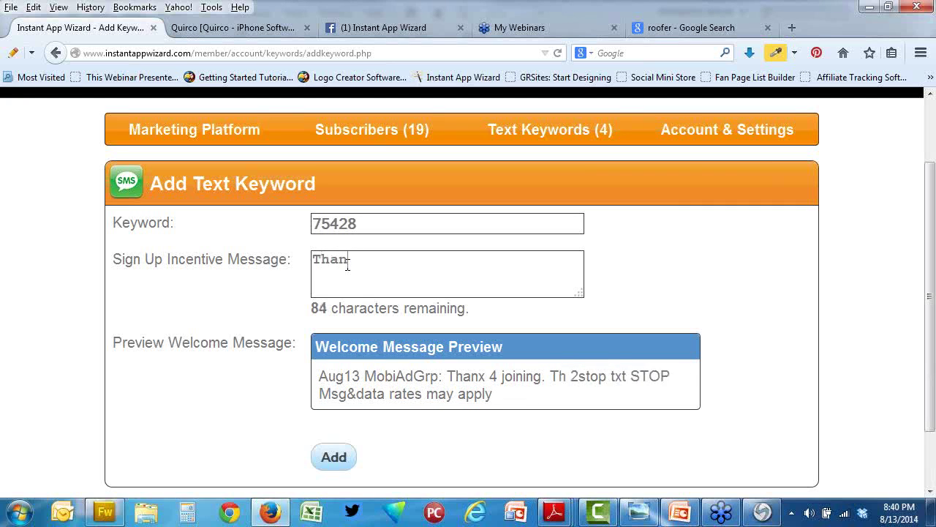
pyautogui.write('k you for si')
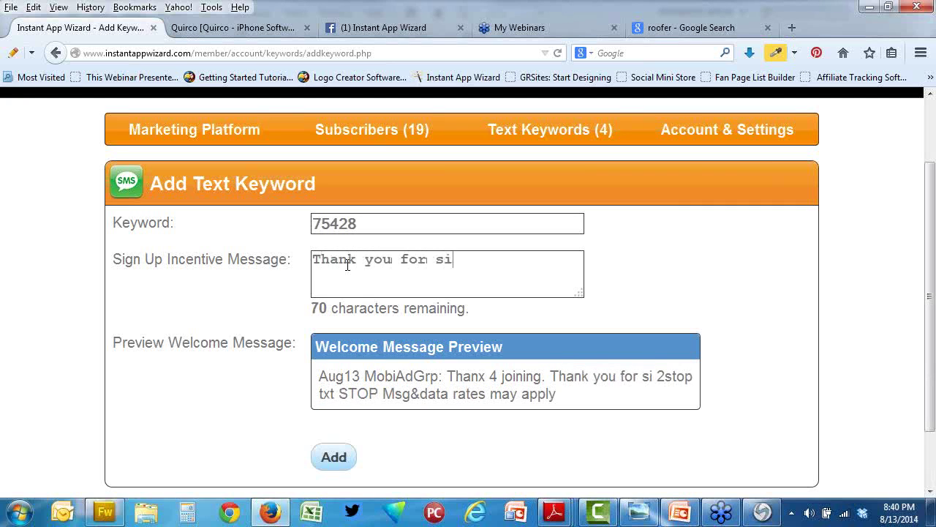
pyautogui.write('gning up')
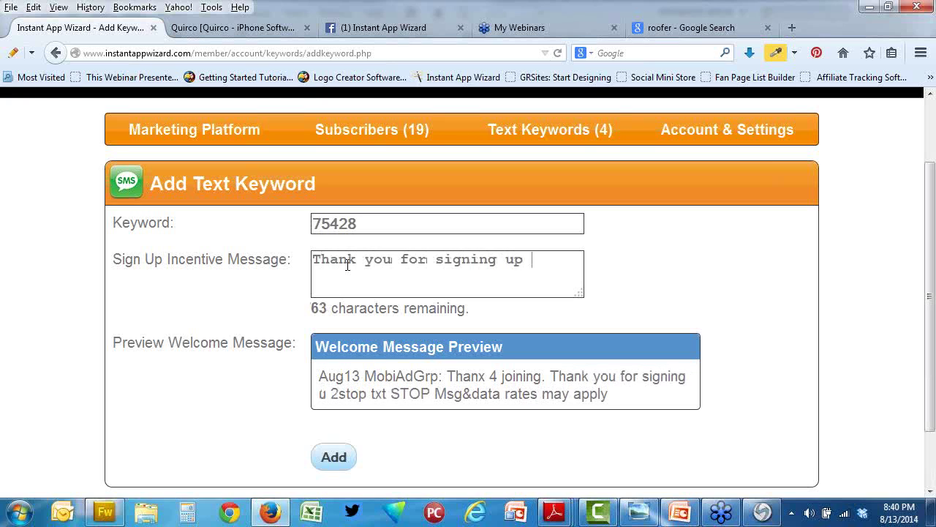
pyautogui.press('BackSpace')
pyautogui.write('W')
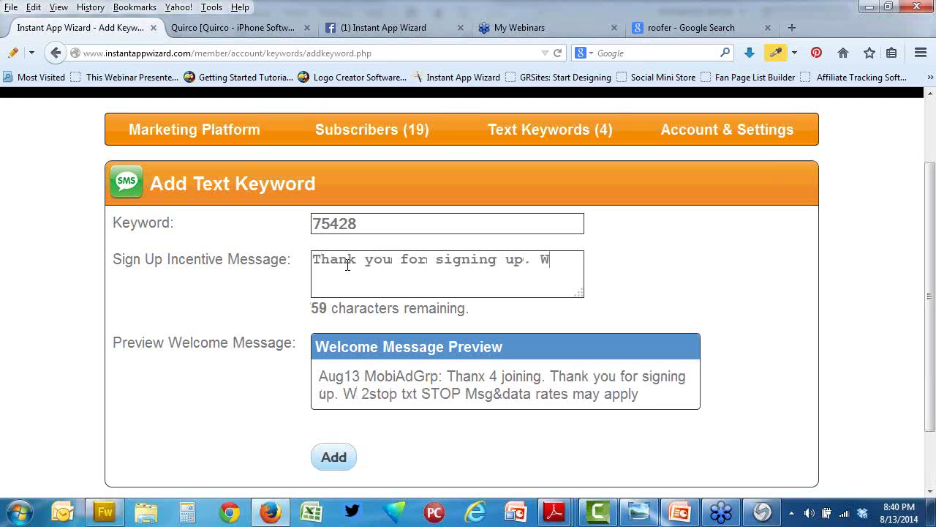
pyautogui.write('e look fo')
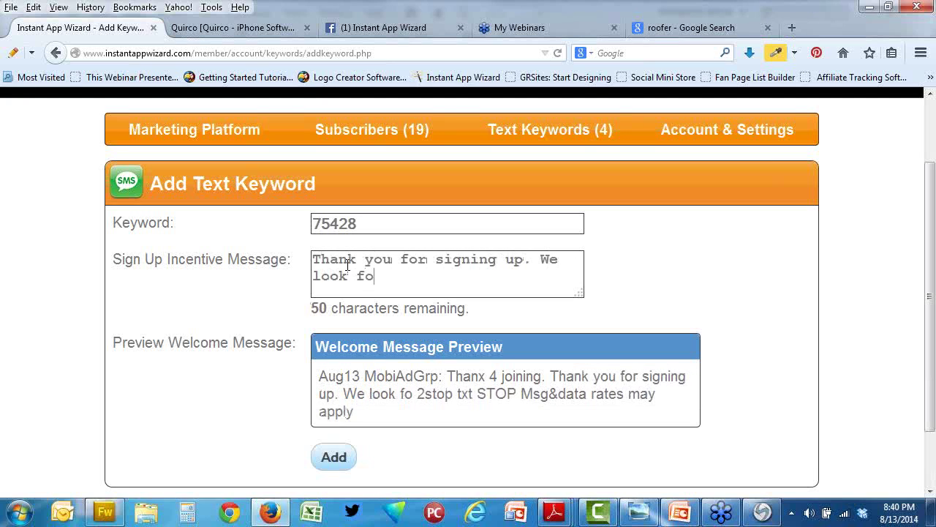
pyautogui.write('rward to hl')
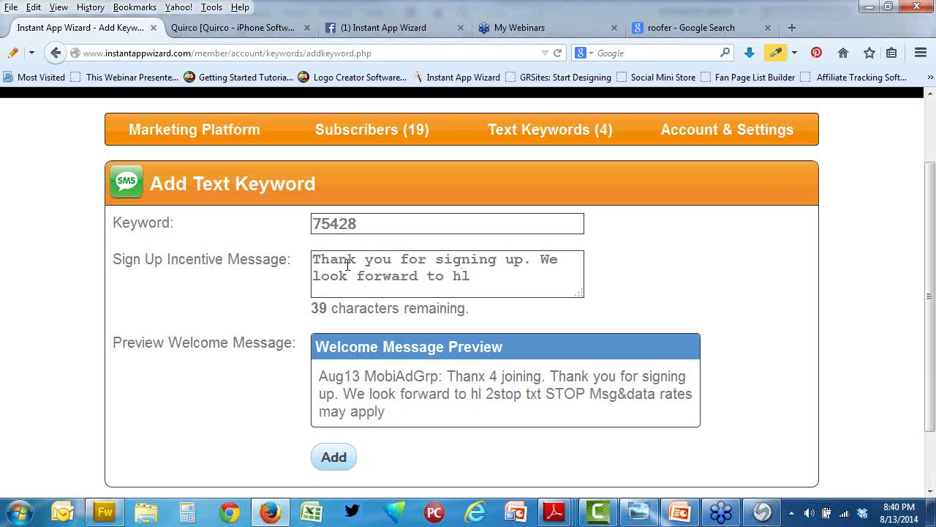
pyautogui.press('BackSpace')
pyautogui.write('rlping')
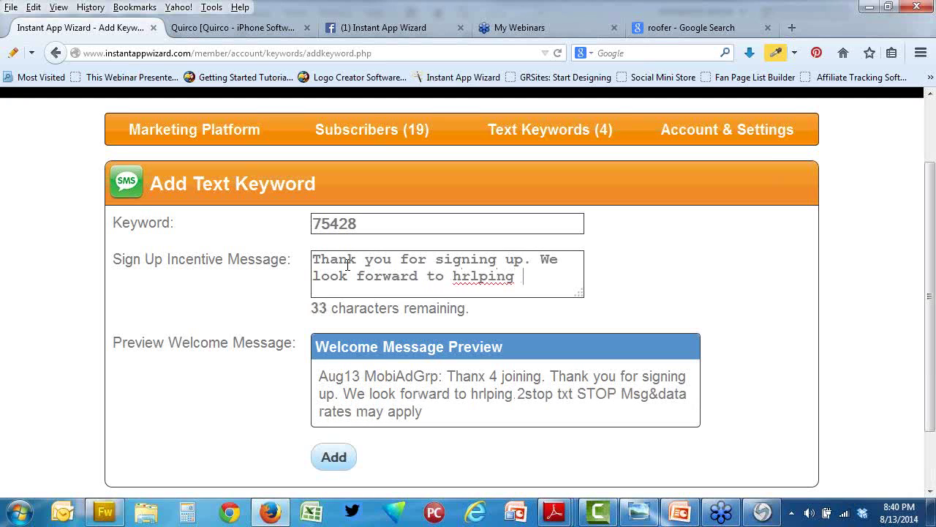
pyautogui.press('BackSpace')
pyautogui.press('BackSpace')
pyautogui.press('BackSpace')
pyautogui.press('BackSpace')
pyautogui.press('BackSpace')
pyautogui.press('BackSpace')
pyautogui.write('elping you')
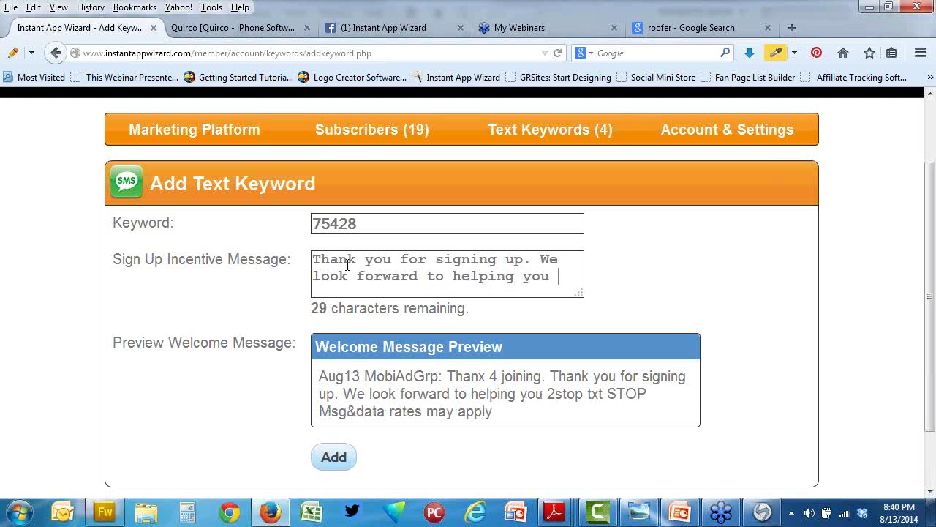
pyautogui.write(' pro')
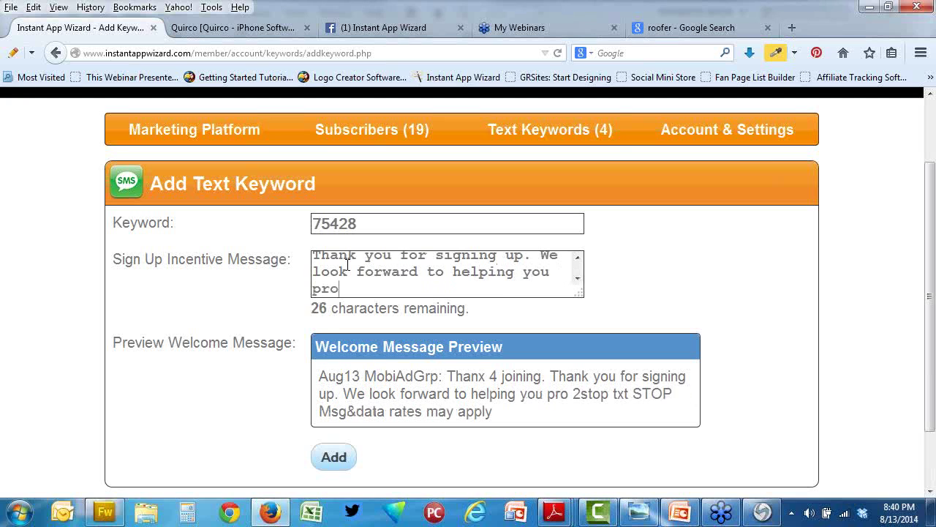
pyautogui.write('tect your p')
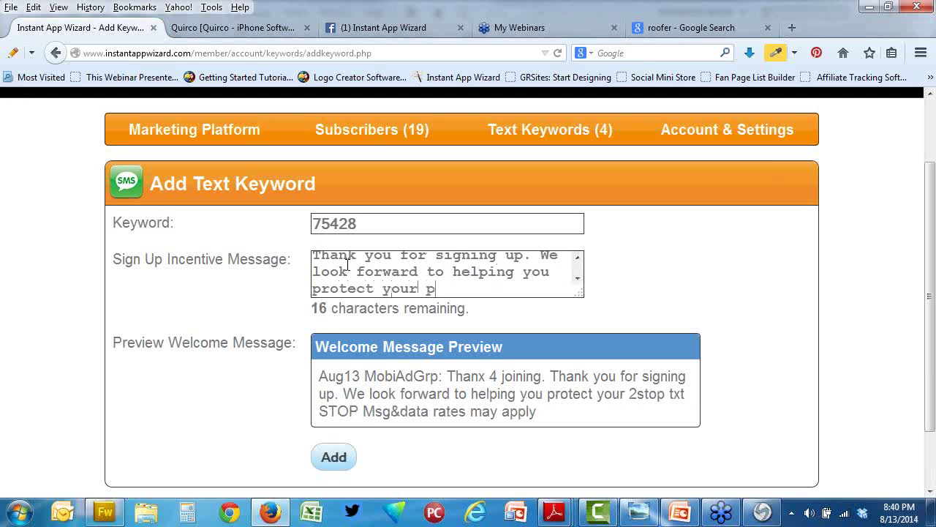
pyautogui.write('roperty')
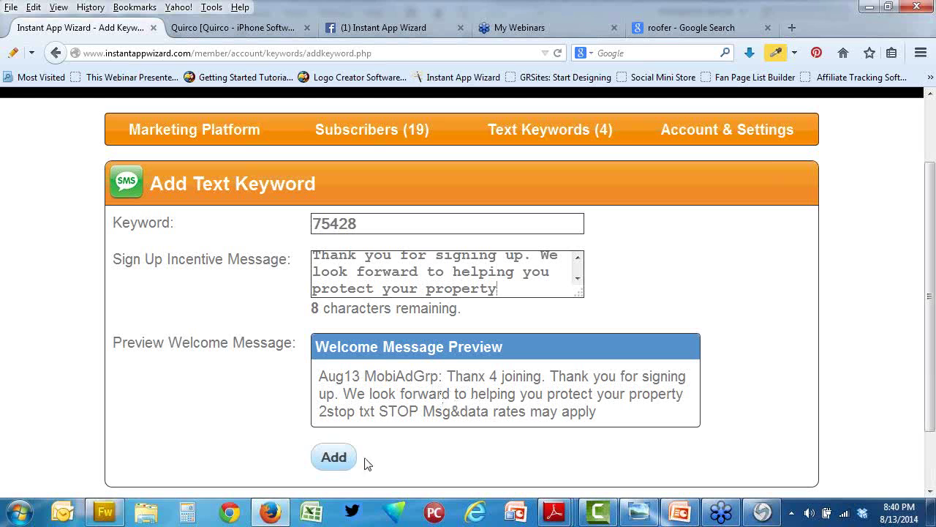
# Step: Add keyword 75428 with its sign-up message to the keyword list
pyautogui.click(335, 458)
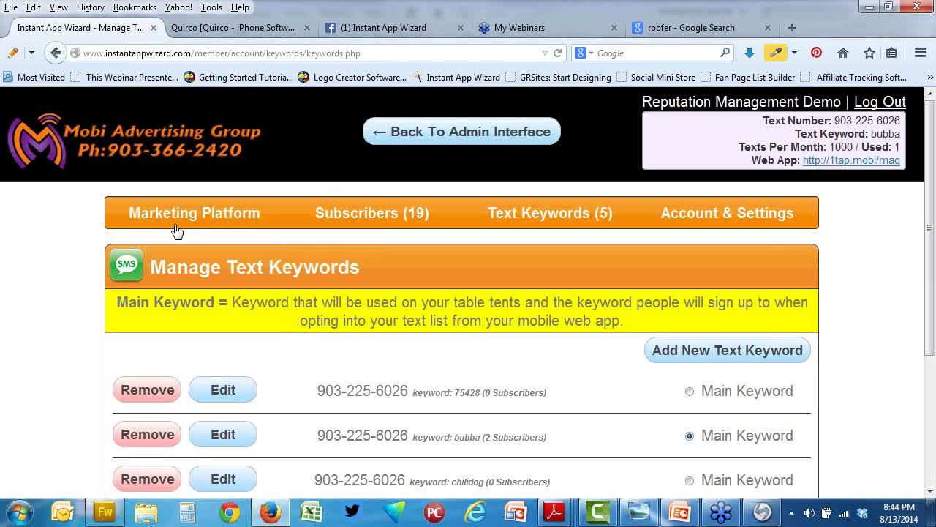
# Step: Return via Send New Message to the Text Keywords list and scroll through it
pyautogui.moveTo(232, 221)
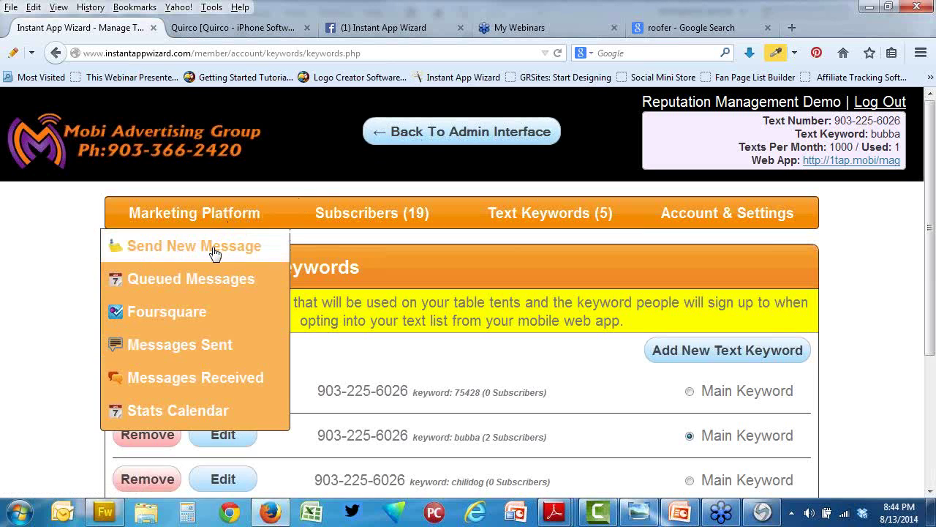
pyautogui.click(211, 248)
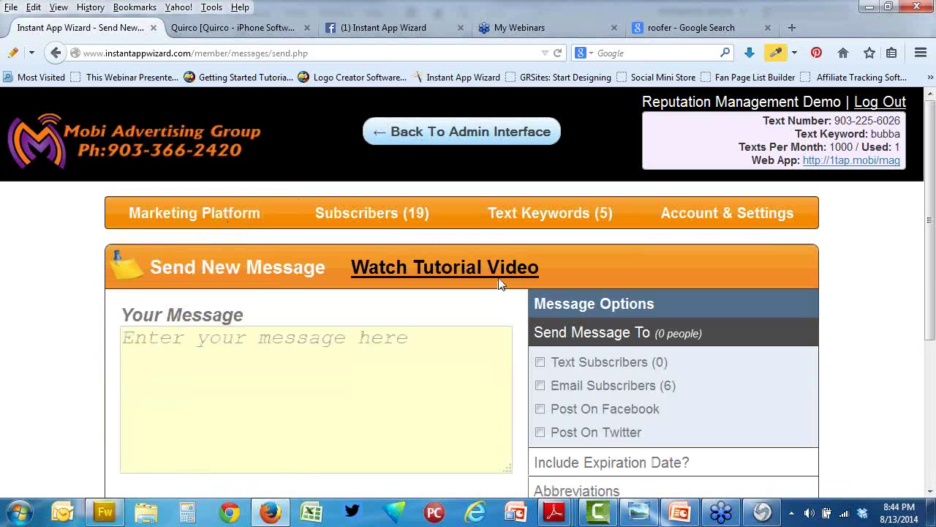
pyautogui.click(536, 218)
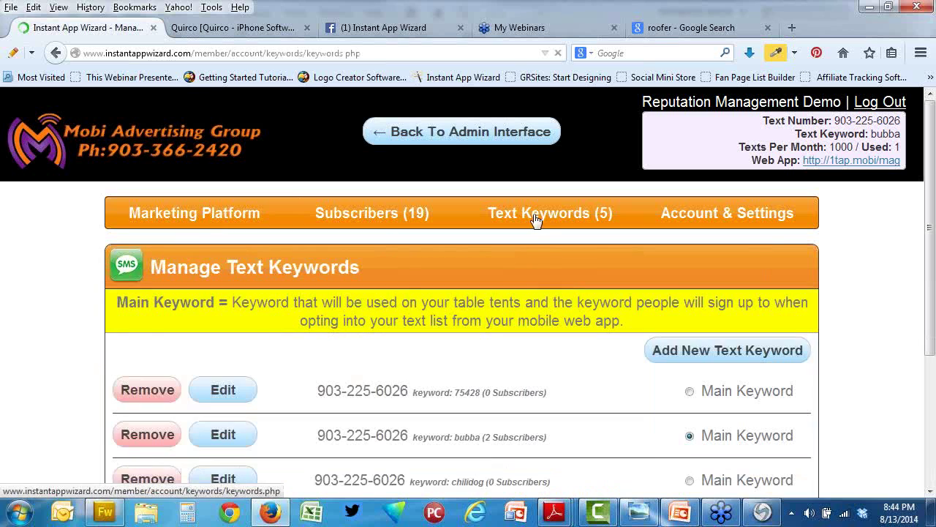
pyautogui.scroll(-1, 545, 312)
pyautogui.scroll(-3, 545, 313)
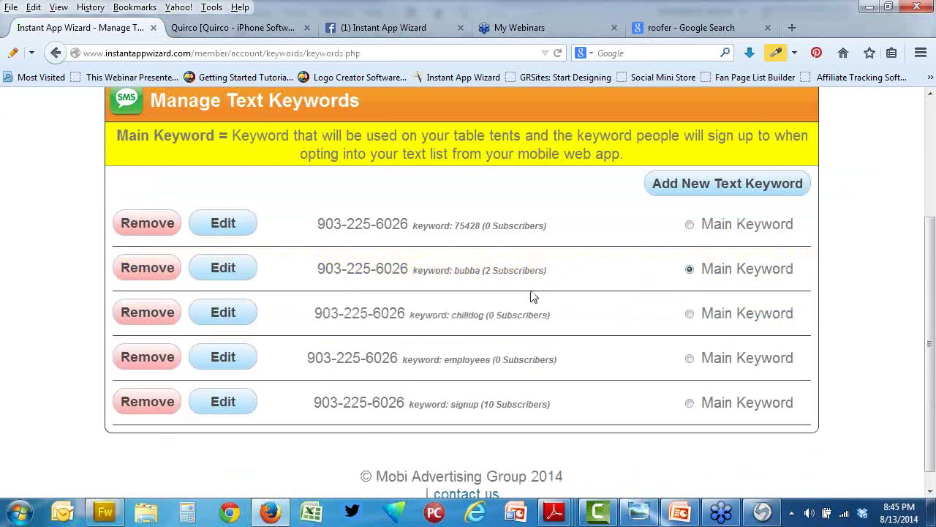
# Step: Reload the keyword list repeatedly until 75428 shows 8 subscribers and 27 in total
pyautogui.scroll(2, 532, 296)
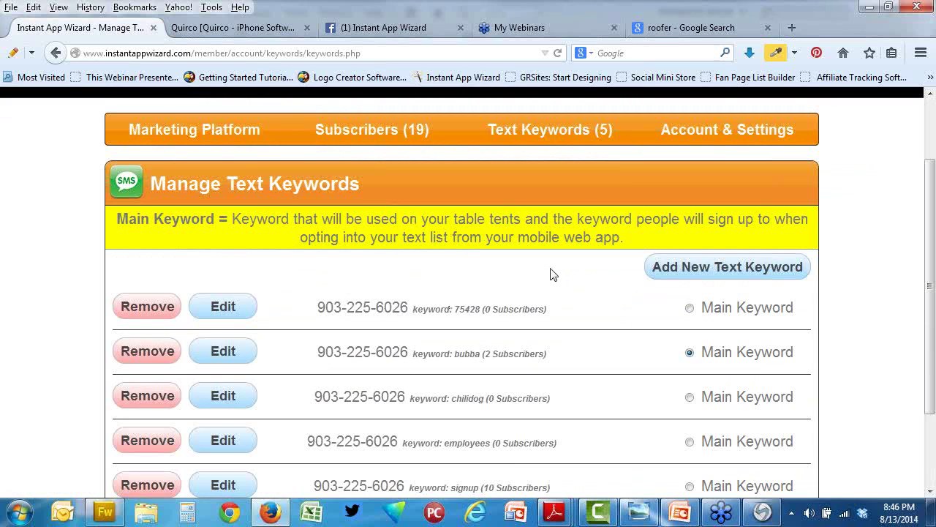
pyautogui.click(573, 139)
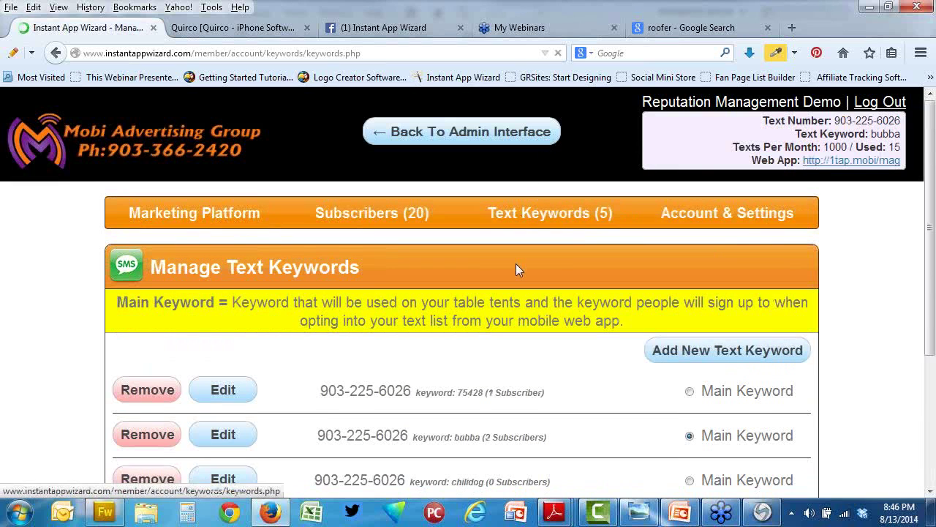
pyautogui.scroll(-2, 515, 270)
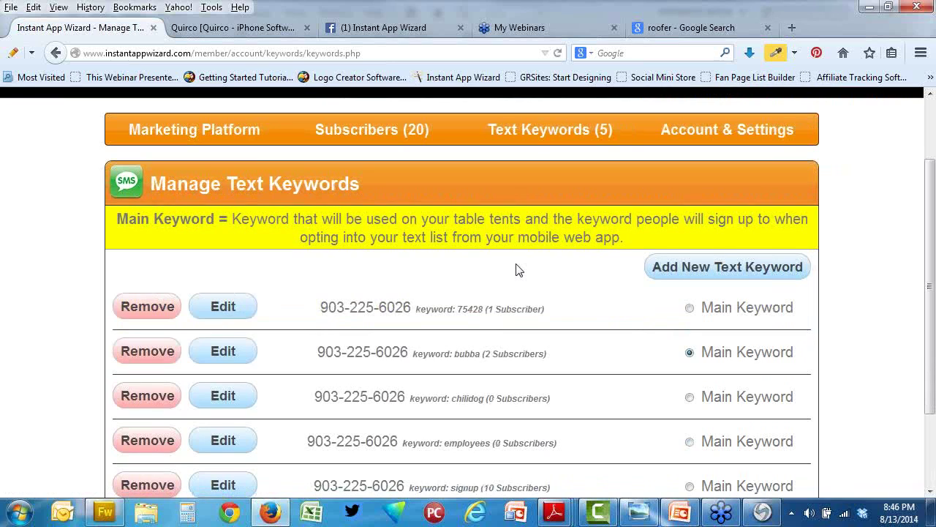
pyautogui.click(563, 132)
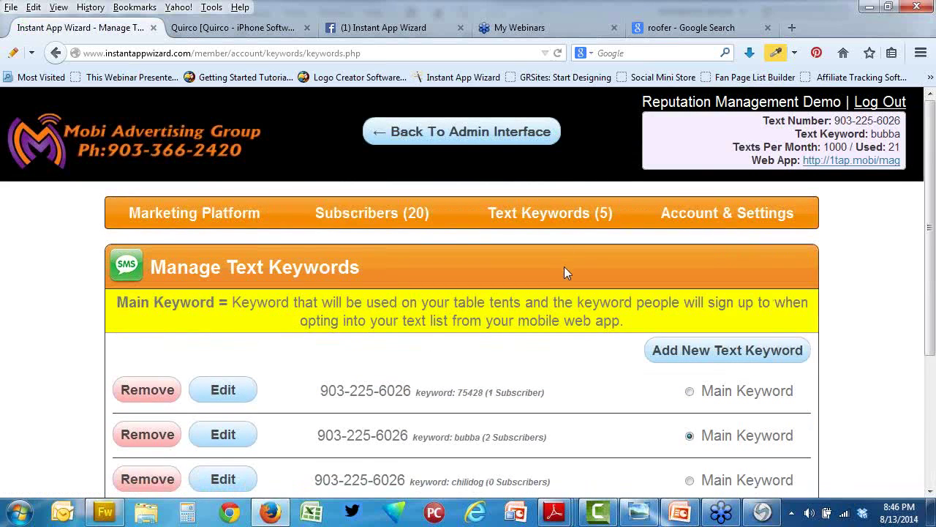
pyautogui.scroll(-2, 564, 272)
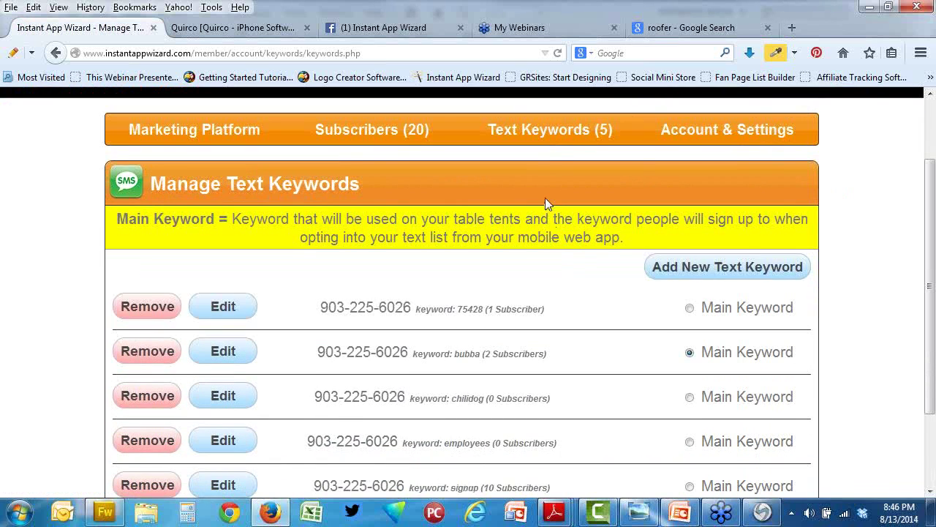
pyautogui.click(544, 137)
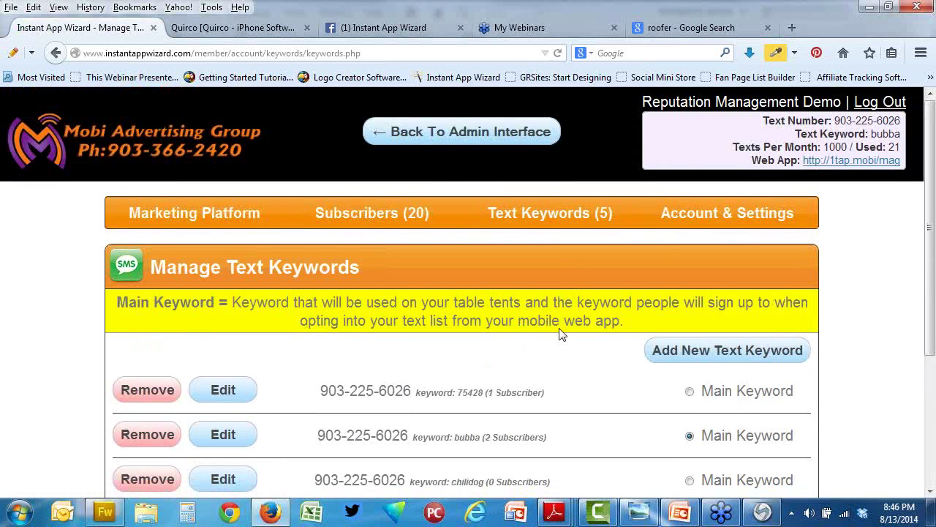
pyautogui.scroll(-4, 560, 334)
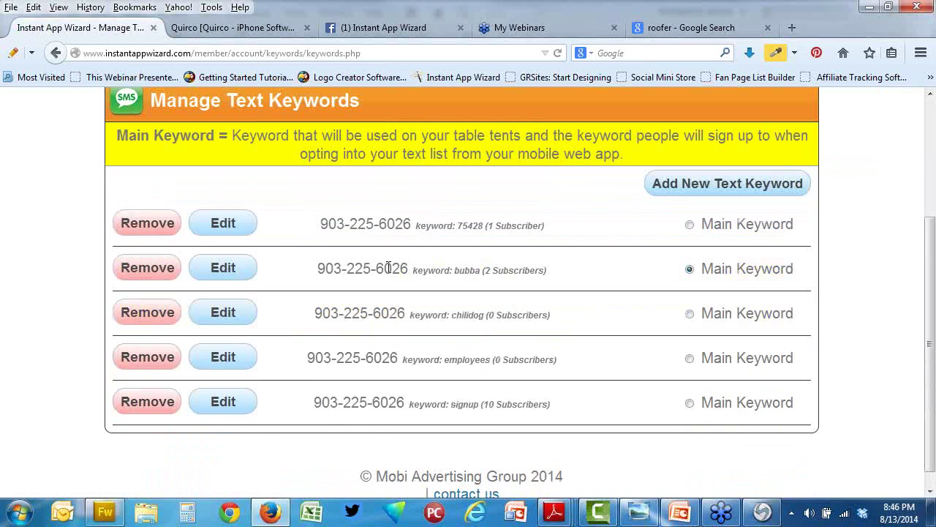
pyautogui.scroll(3, 389, 267)
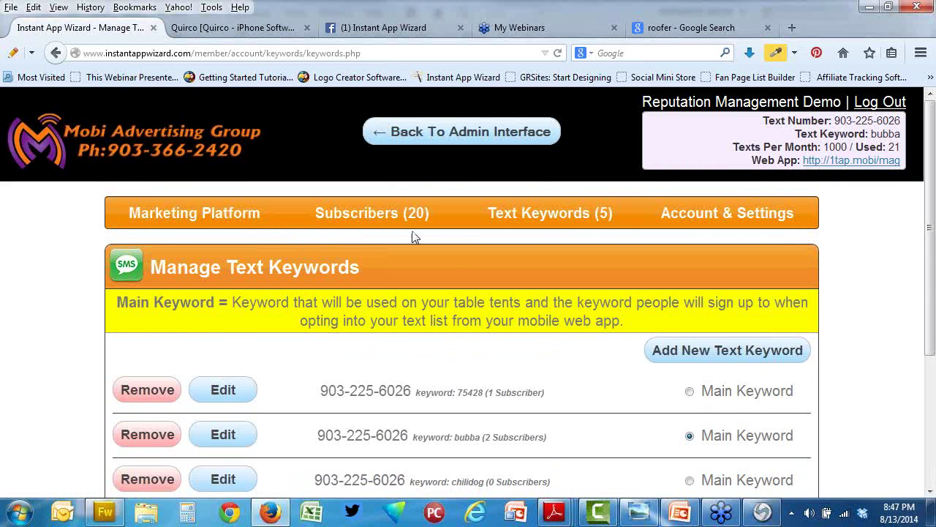
pyautogui.click(519, 217)
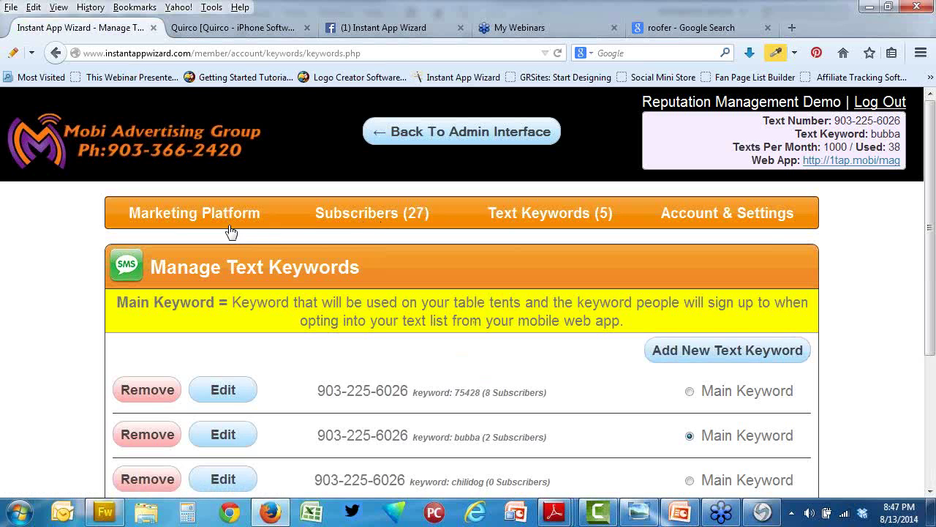
# Step: Compose a new message to Text Subscribers of keyword 75428 and place the cursor in Your Message
pyautogui.click(170, 220)
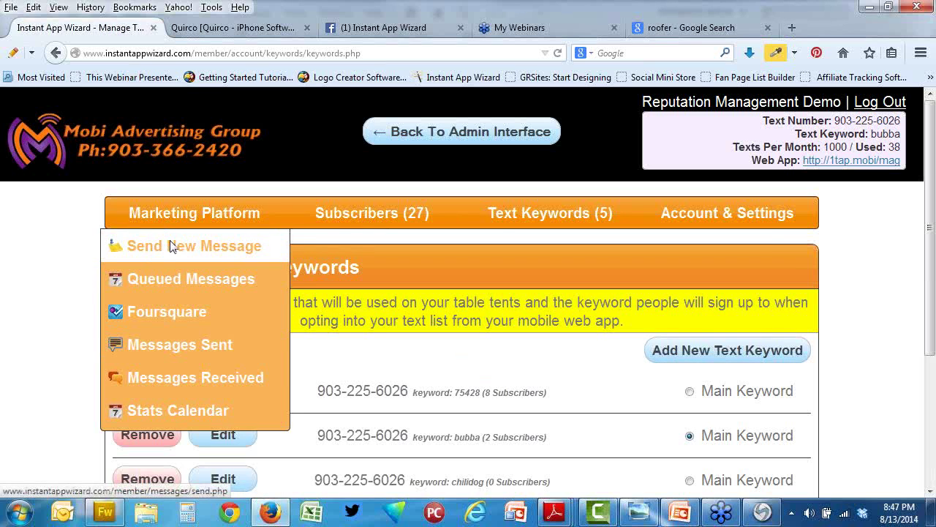
pyautogui.click(170, 245)
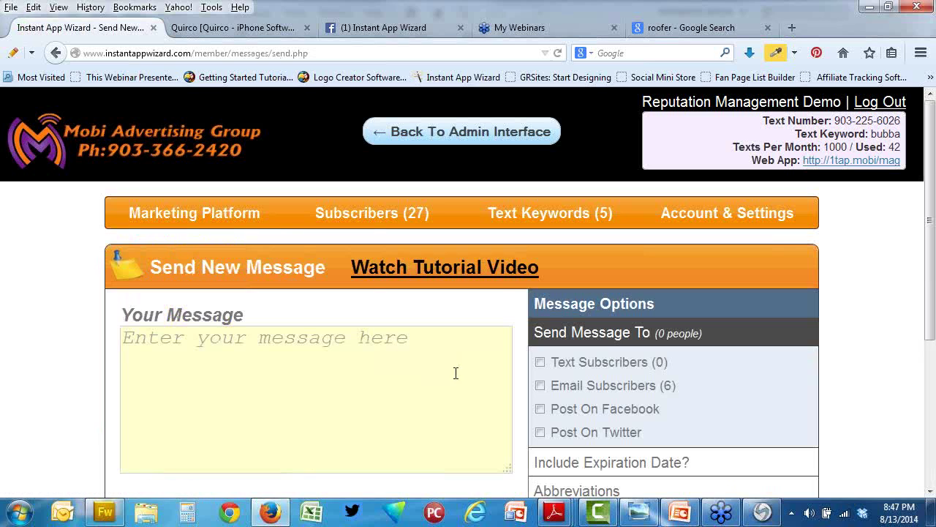
pyautogui.click(540, 362)
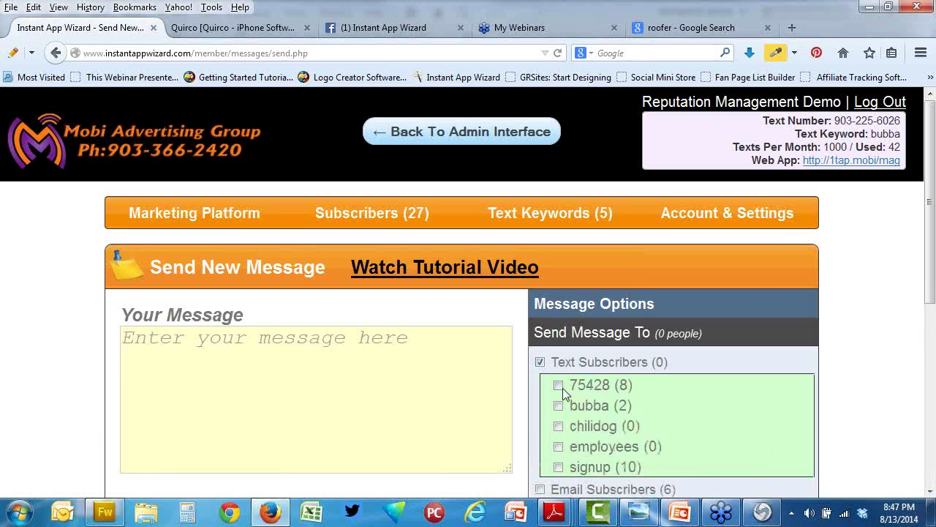
pyautogui.click(558, 385)
pyautogui.click(439, 395)
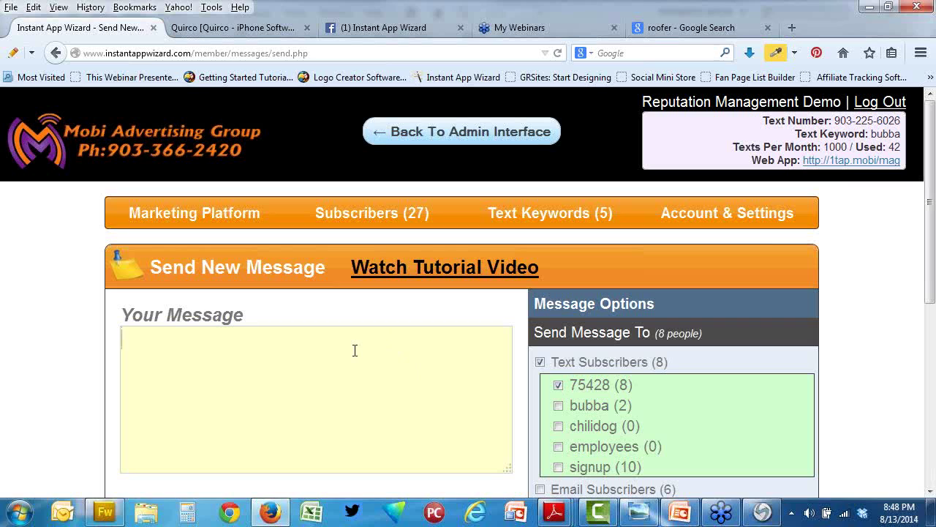
# Step: Begin the message with 'Dear Customer a storm hit your area last'
pyautogui.write('Dear Custine')
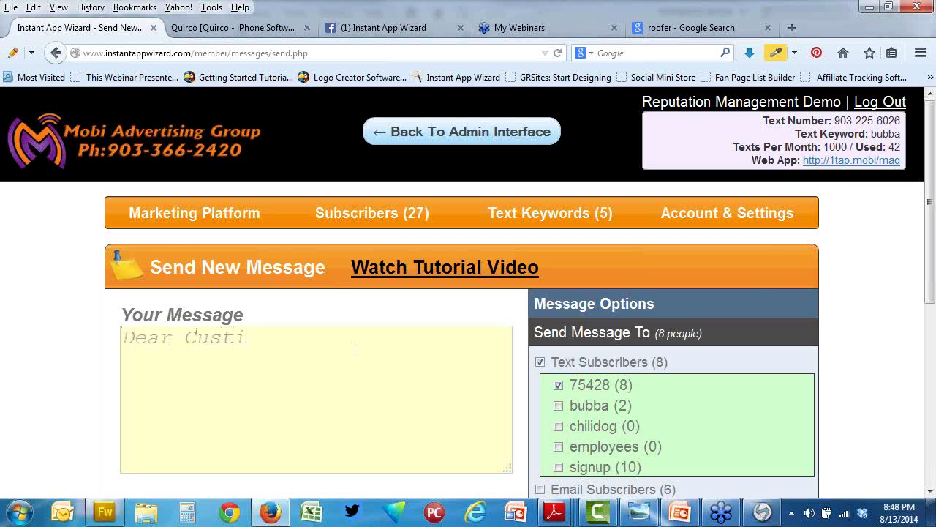
pyautogui.press('BackSpace')
pyautogui.press('BackSpace')
pyautogui.press('BackSpace')
pyautogui.write('omer a storm hit your area')
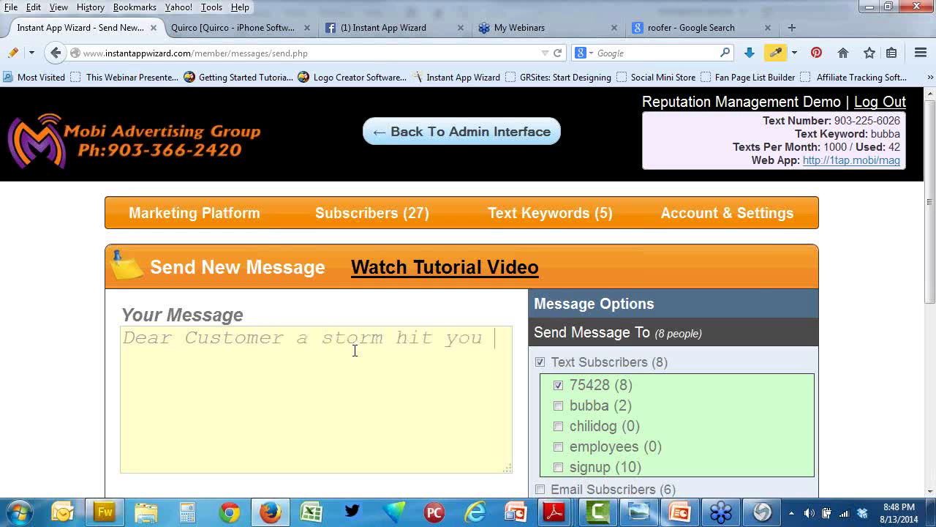
pyautogui.press('BackSpace')
pyautogui.press('BackSpace')
pyautogui.write('a last')
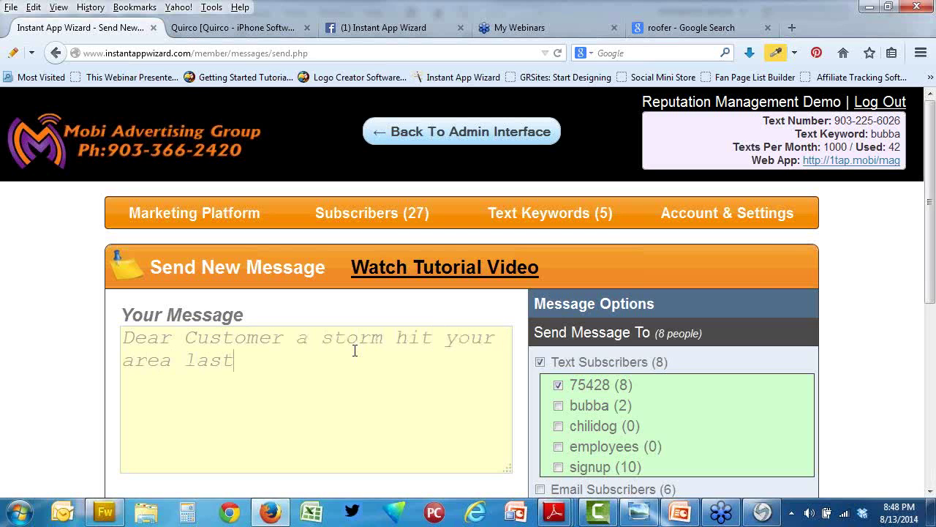
pyautogui.scroll(-5, 355, 355)
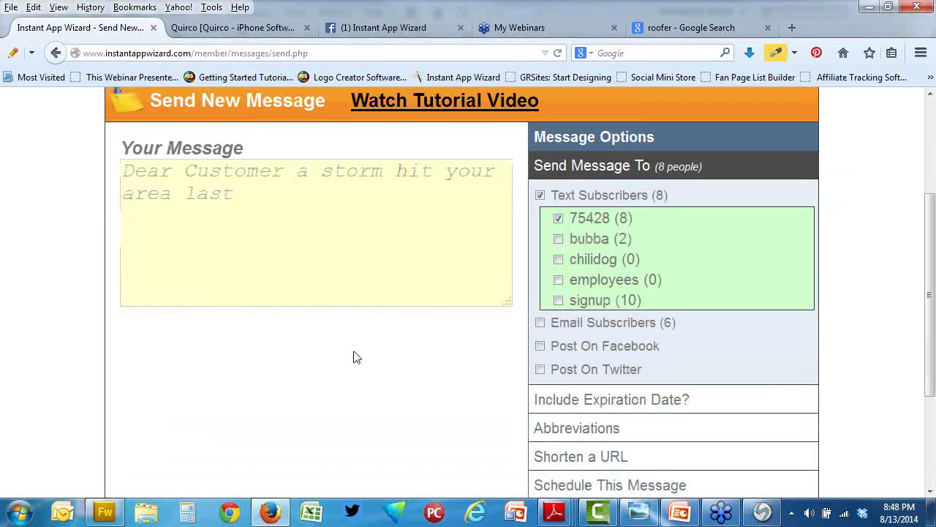
pyautogui.scroll(4, 356, 357)
pyautogui.scroll(2, 353, 357)
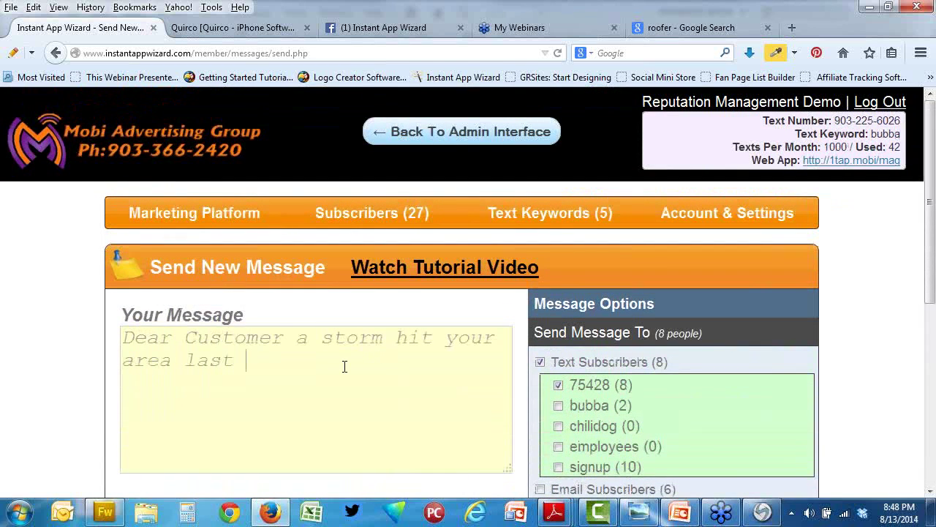
# Step: Add 'evening w/potential hail', a call-the-business-number free roof inspection offer, and remove PLease's capital L
pyautogui.write('evening w/pot')
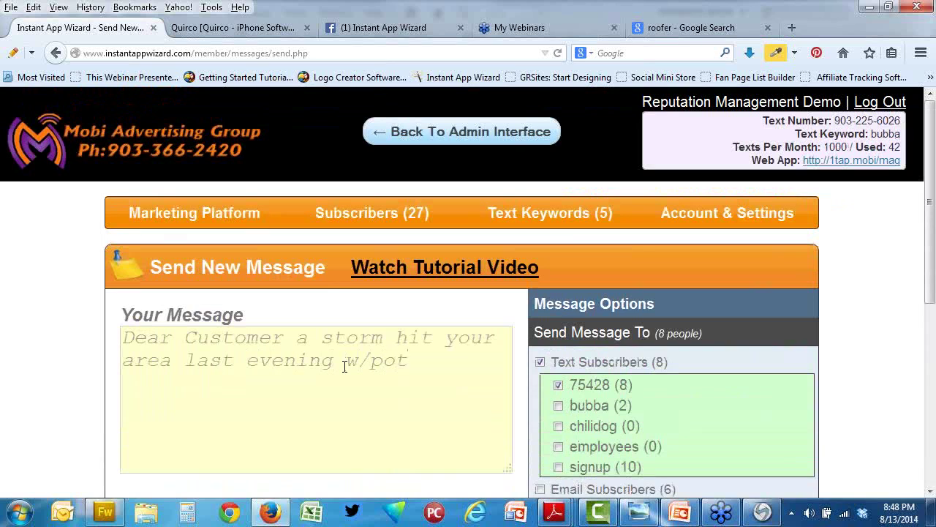
pyautogui.write('ential/')
pyautogui.press('BackSpace')
pyautogui.write('hail')
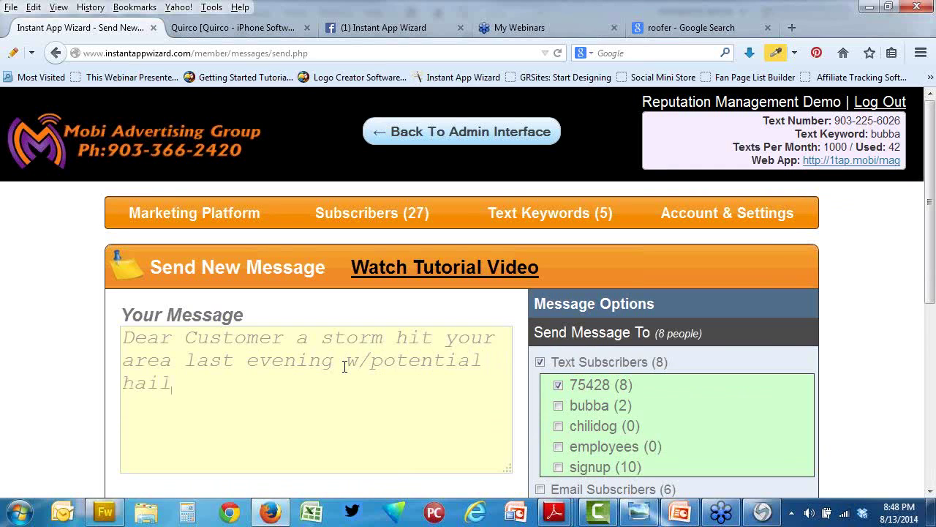
pyautogui.write('. PLease ')
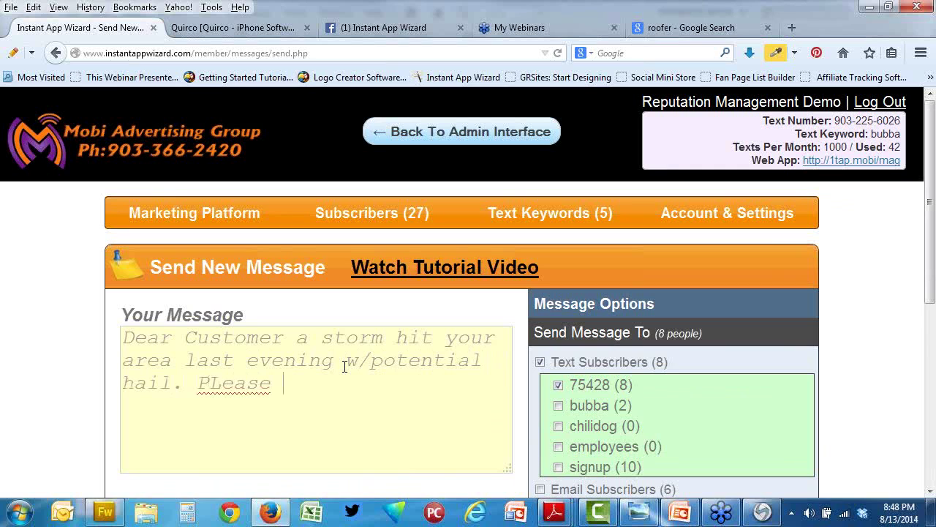
pyautogui.write('call 555-555-1212')
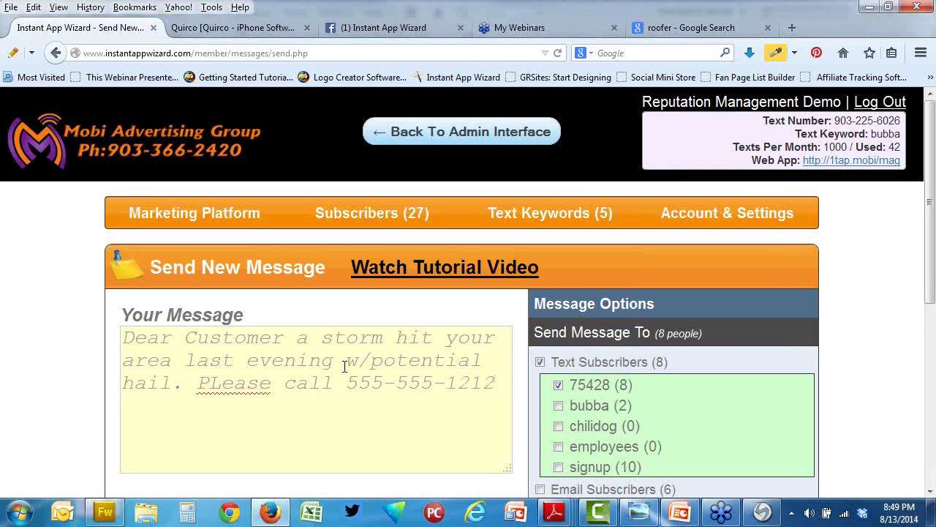
pyautogui.write(' for your free r')
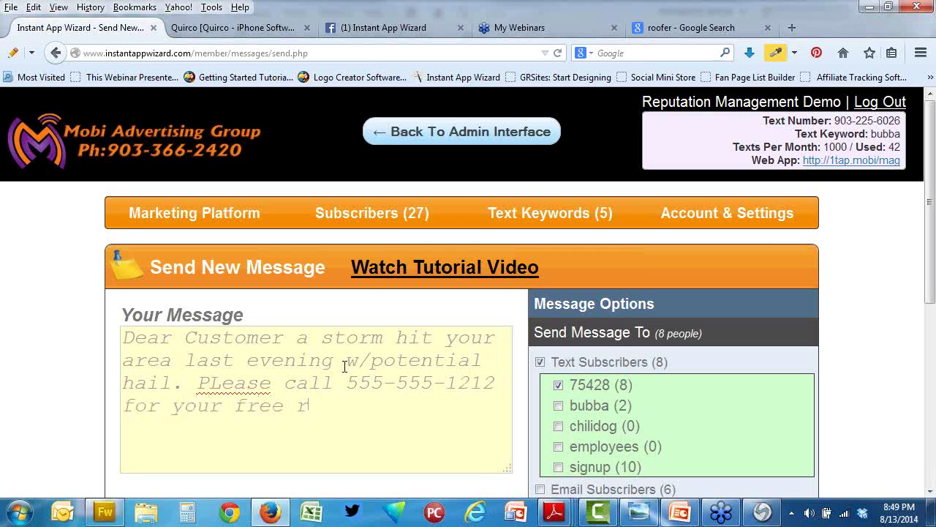
pyautogui.write('oof inspection')
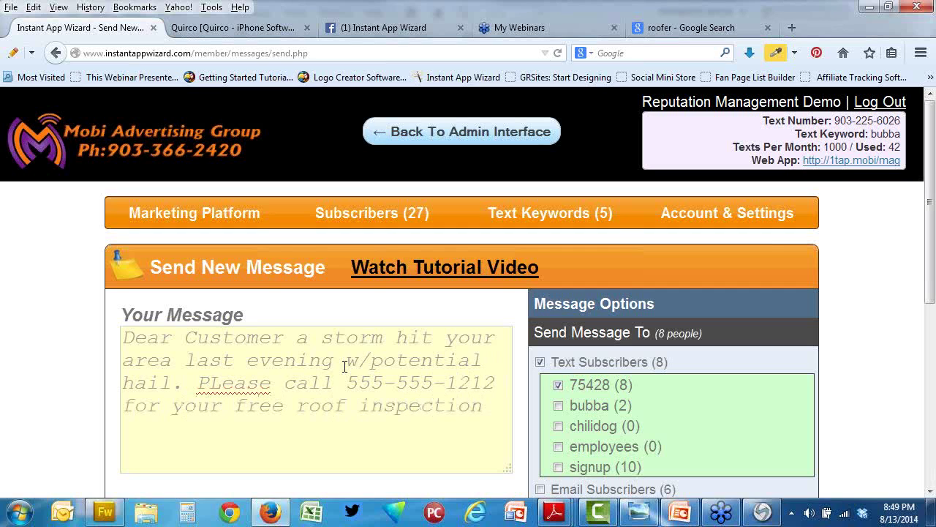
pyautogui.click(223, 385)
pyautogui.press('BackSpace')
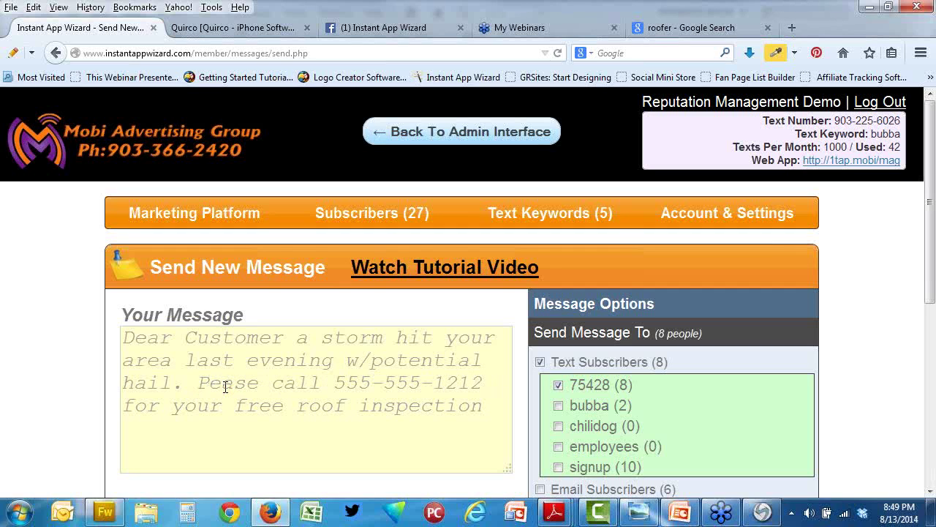
# Step: Insert a lowercase l so it reads 'Please call', then scroll down to Preview Now
pyautogui.write('l')
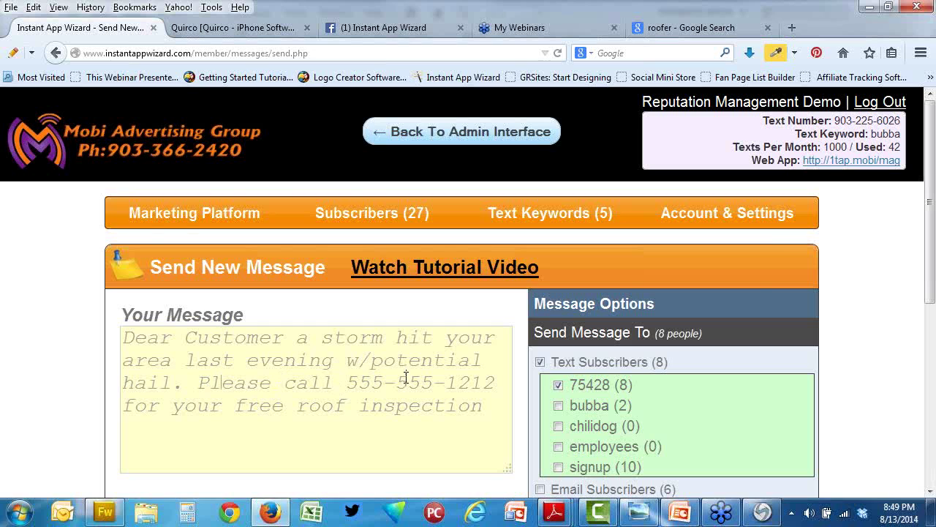
pyautogui.scroll(-4, 403, 376)
pyautogui.scroll(-2, 515, 296)
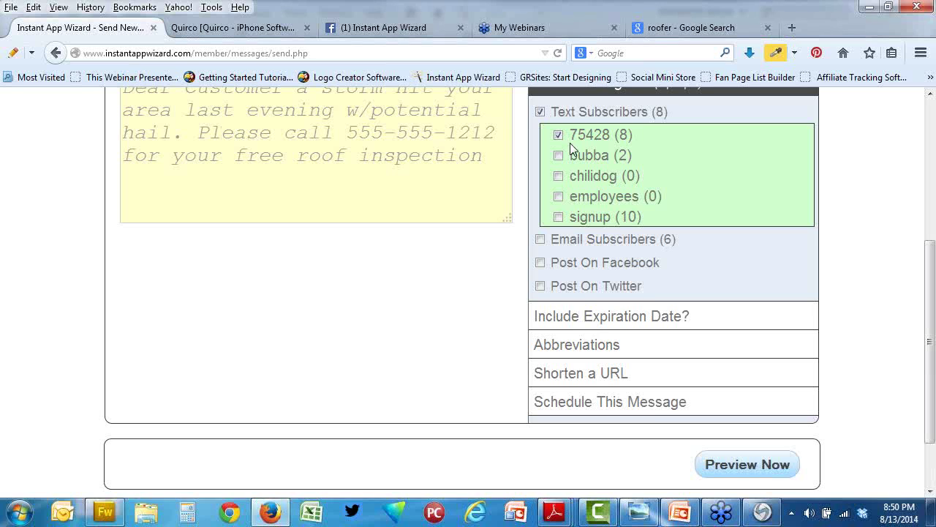
# Step: Preview the storm-alert text, then send it to the 75428 keyword subscribers
pyautogui.click(762, 474)
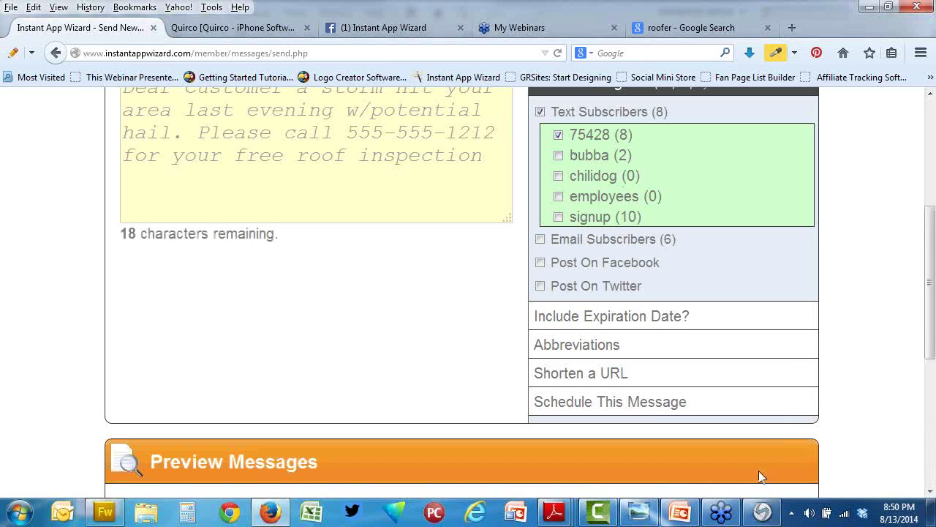
pyautogui.scroll(-2, 855, 371)
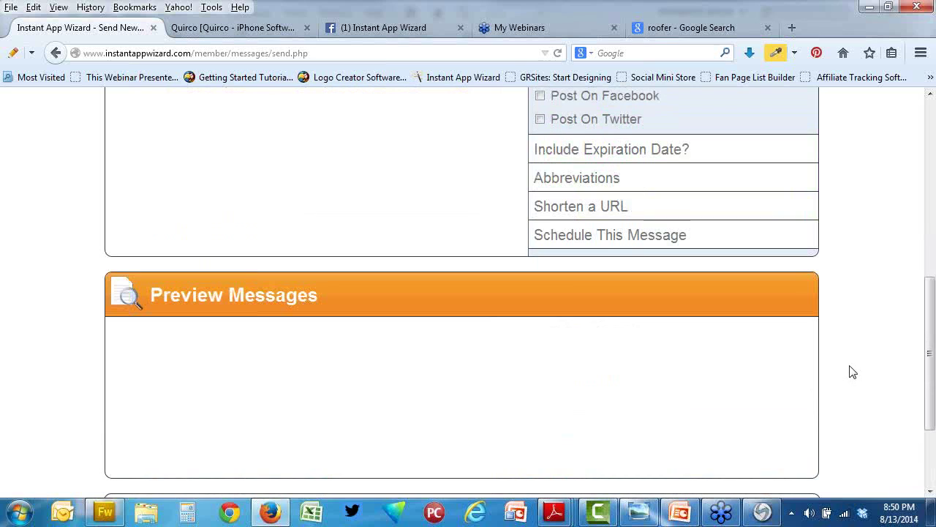
pyautogui.scroll(-2, 848, 372)
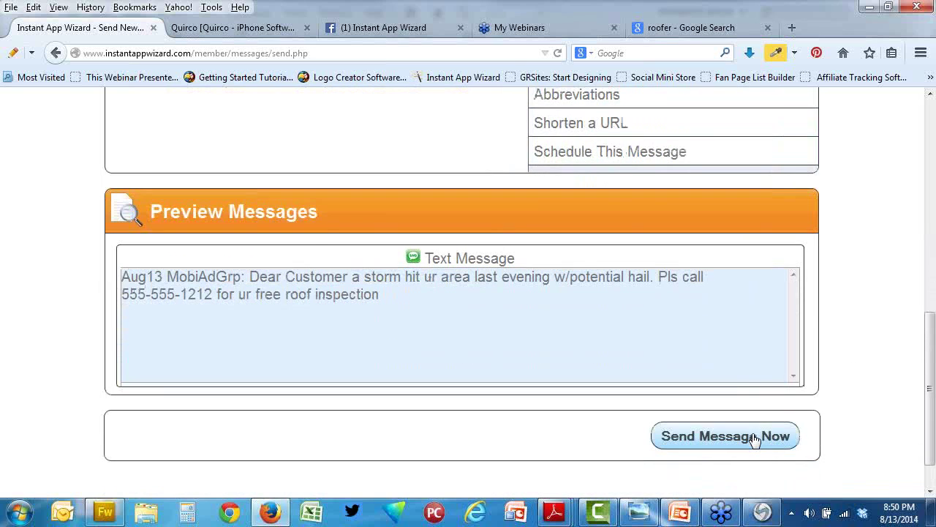
pyautogui.click(755, 438)
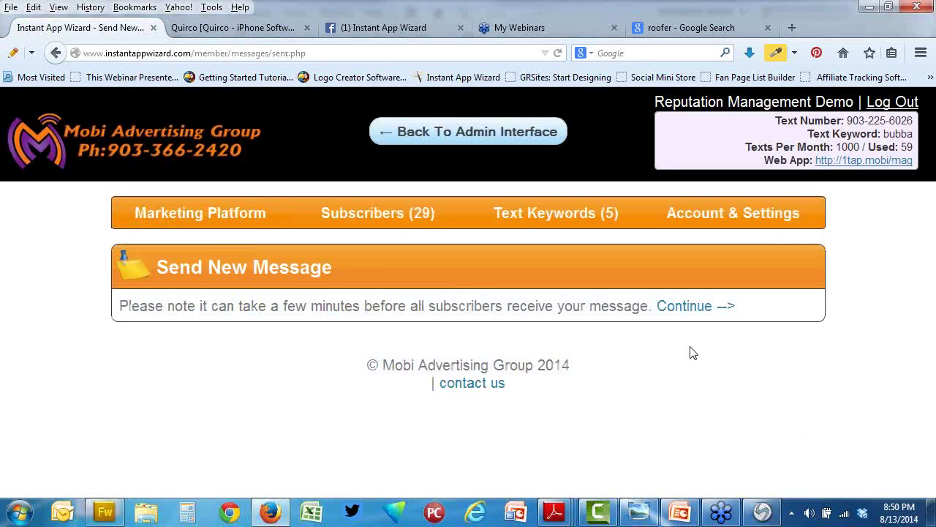
# Step: Continue from the delivery confirmation back to a blank Send New Message form
pyautogui.click(686, 307)
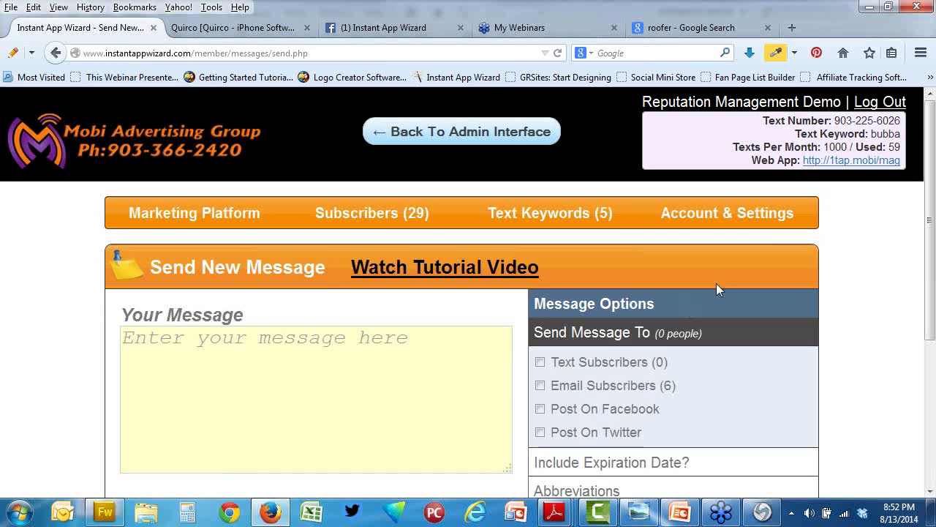
# Step: Return to the Web Apps list and open Kerry Roofing's Edit Content page
pyautogui.click(491, 141)
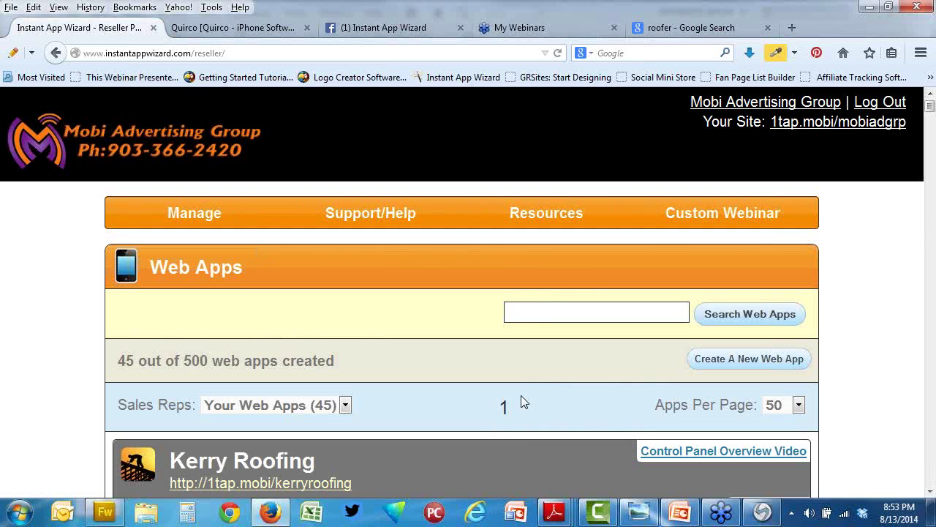
pyautogui.scroll(-1, 494, 425)
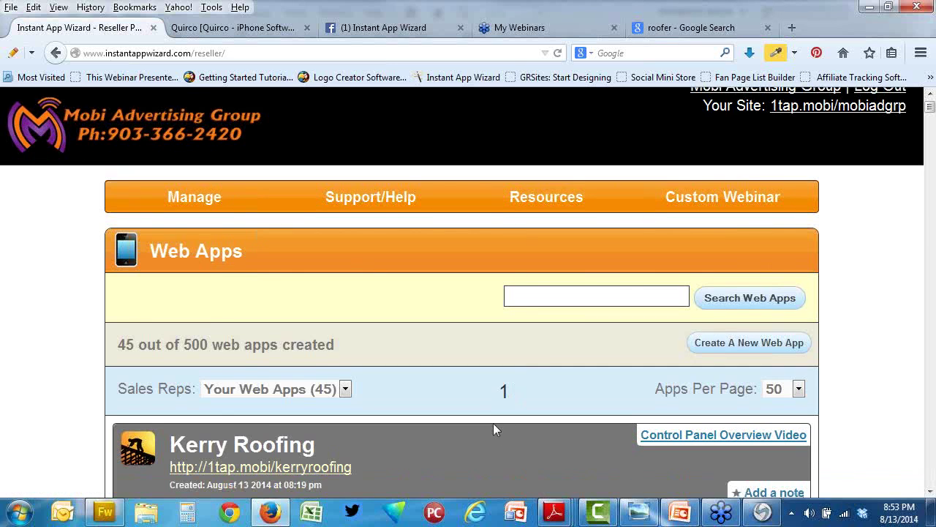
pyautogui.scroll(-5, 493, 423)
pyautogui.click(256, 284)
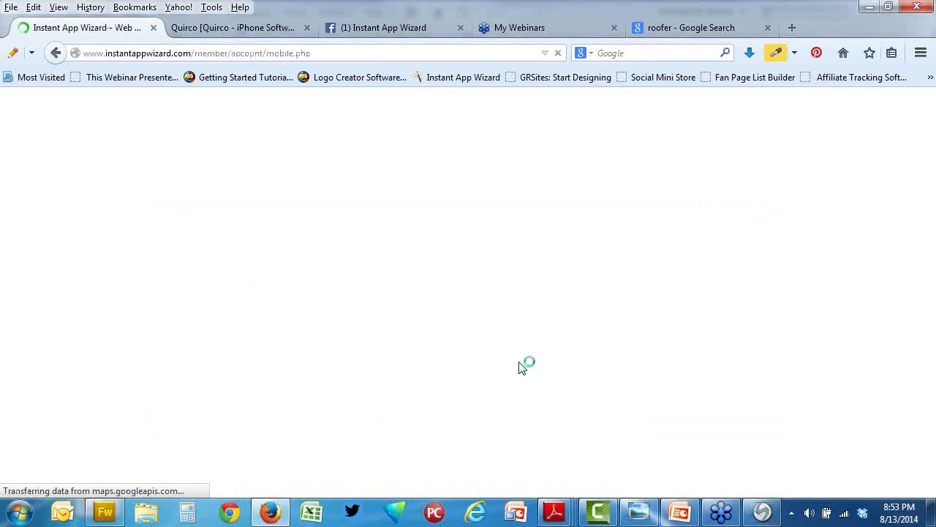
# Step: Scroll through the Kerry Roofing settings to the phone preview with header and five menu buttons
pyautogui.scroll(-4, 518, 368)
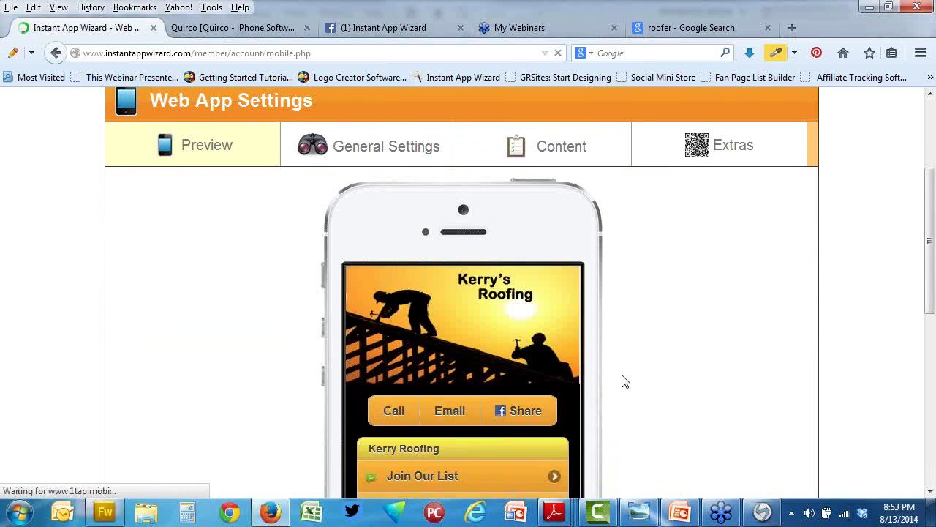
pyautogui.scroll(-2, 625, 381)
pyautogui.scroll(-2, 625, 381)
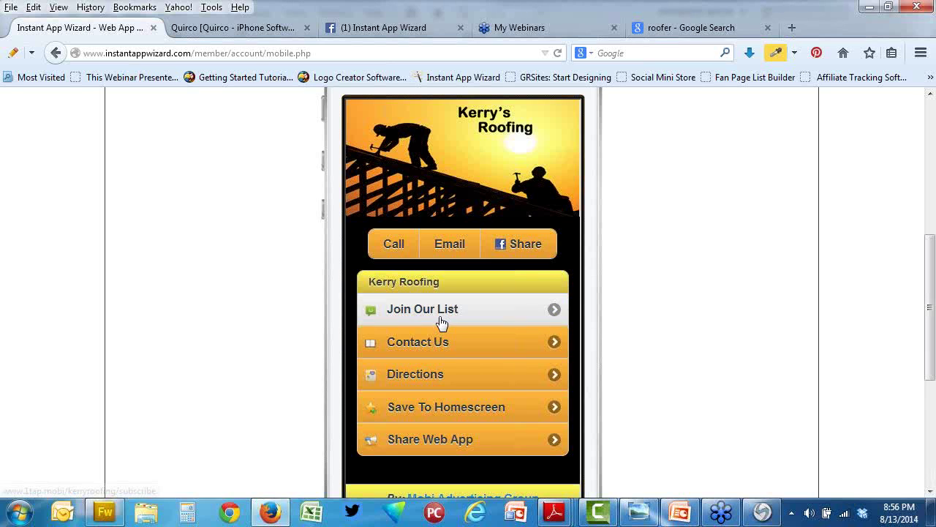
# Step: Open Join Our List in the phone preview and scroll to its Name, Email, I Agree form
pyautogui.click(443, 322)
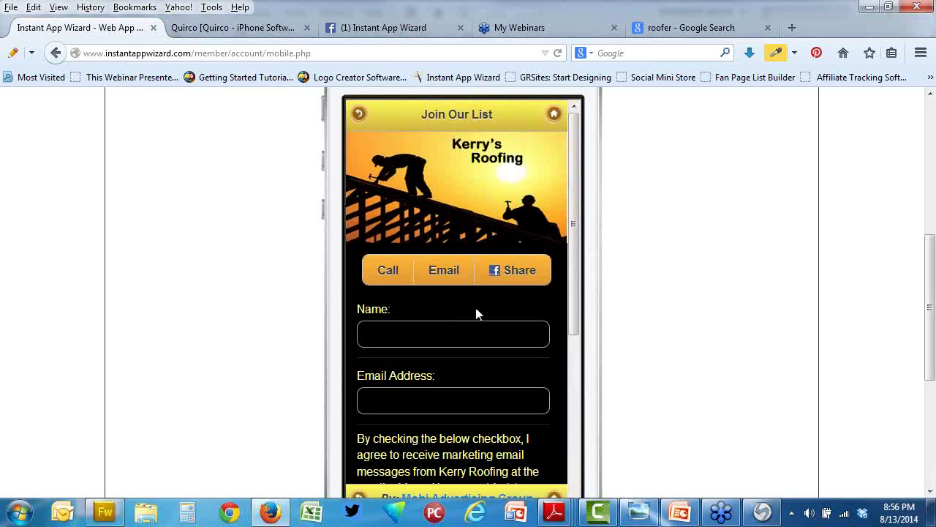
pyautogui.scroll(-3, 476, 313)
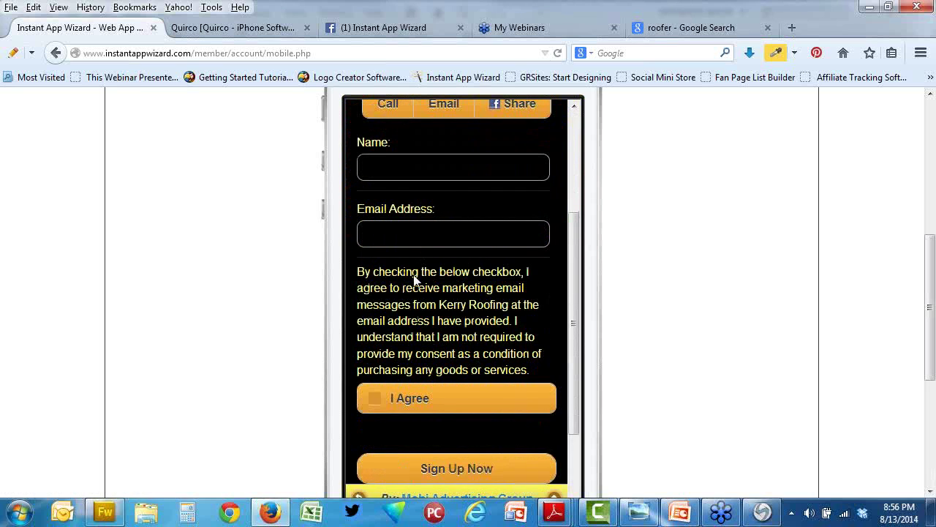
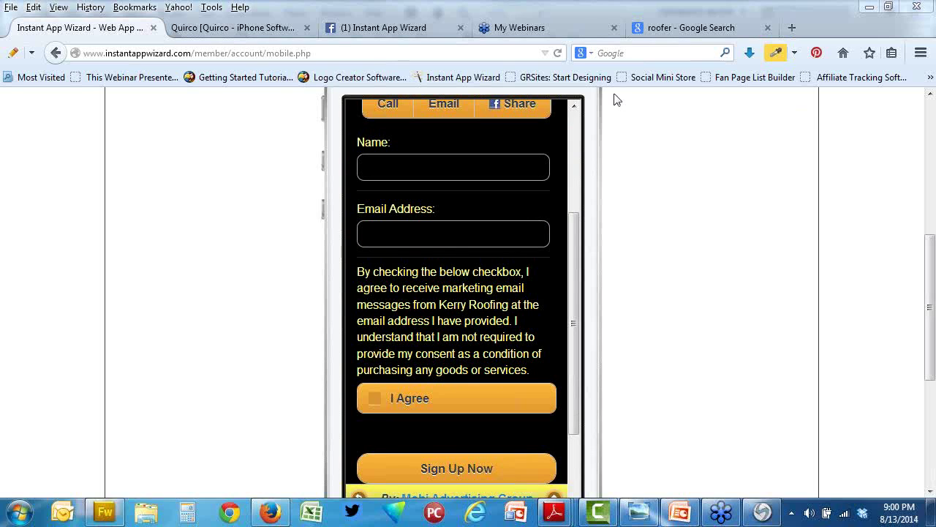
# Step: Go back to the admin Web Apps list (45 of 500 apps) and scroll toward Regent Medical Care
pyautogui.scroll(5, 691, 190)
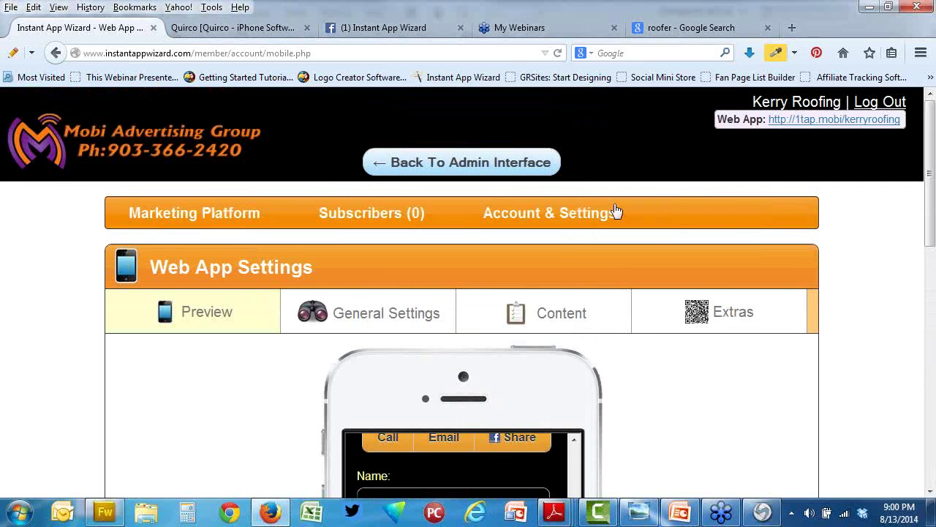
pyautogui.click(480, 164)
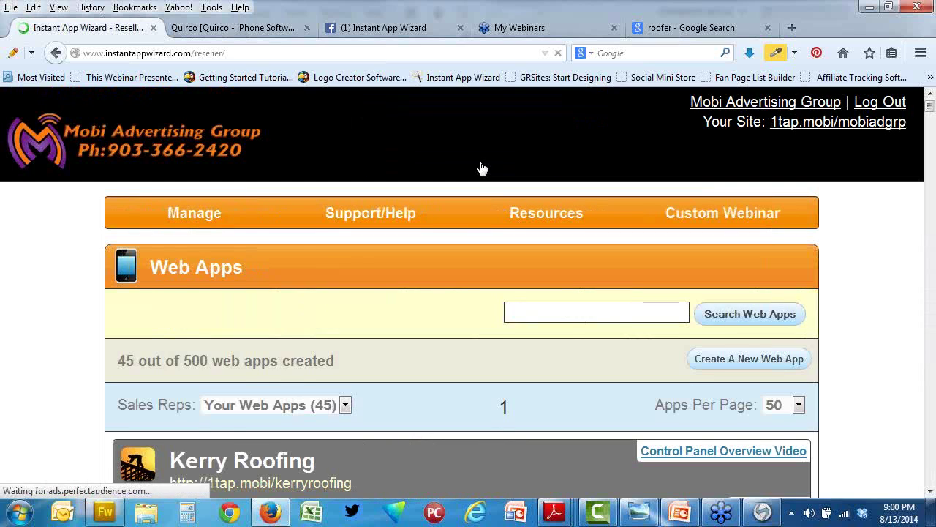
pyautogui.scroll(-5, 482, 168)
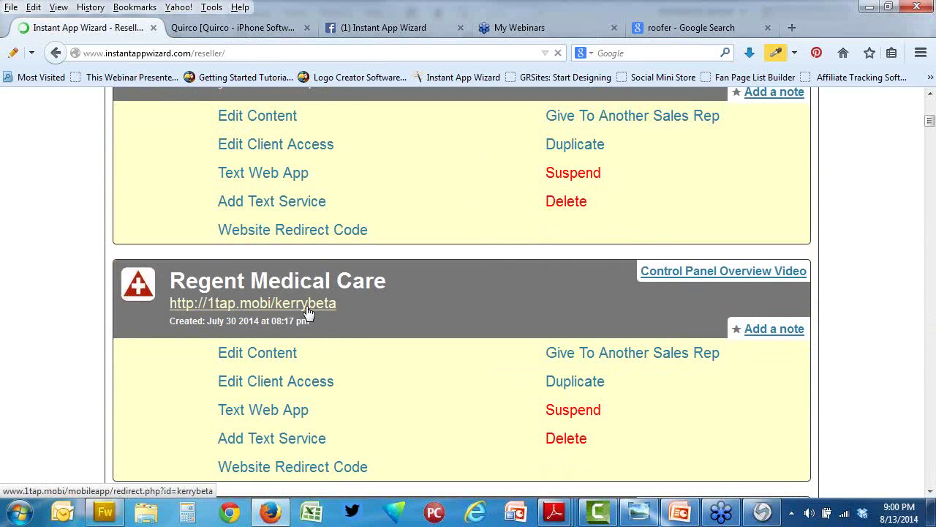
# Step: Open the Regent Medical Care app's Edit Content page and scroll through its settings
pyautogui.click(289, 355)
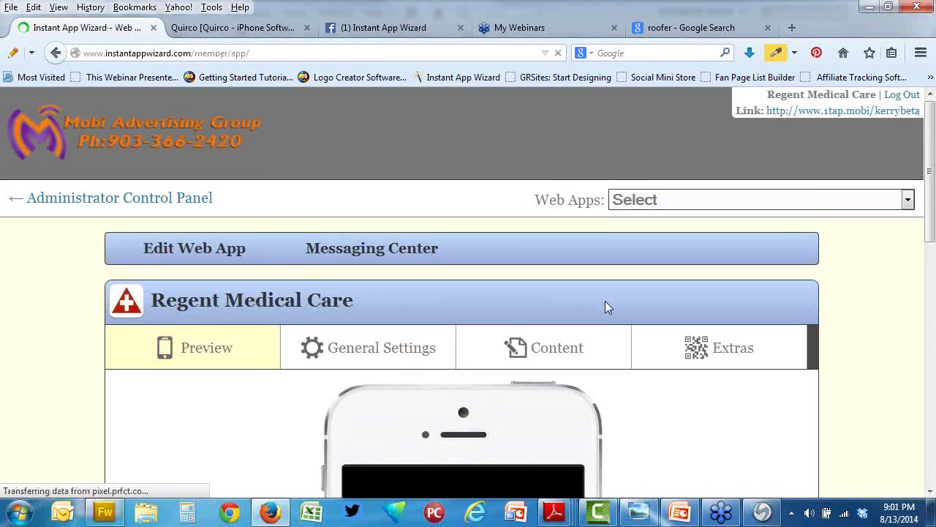
pyautogui.scroll(-5, 673, 312)
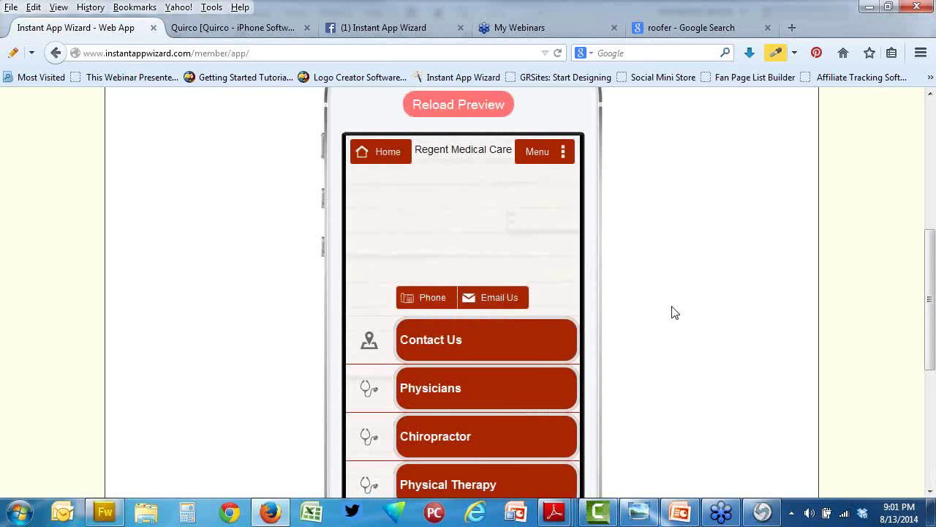
pyautogui.scroll(-2, 674, 312)
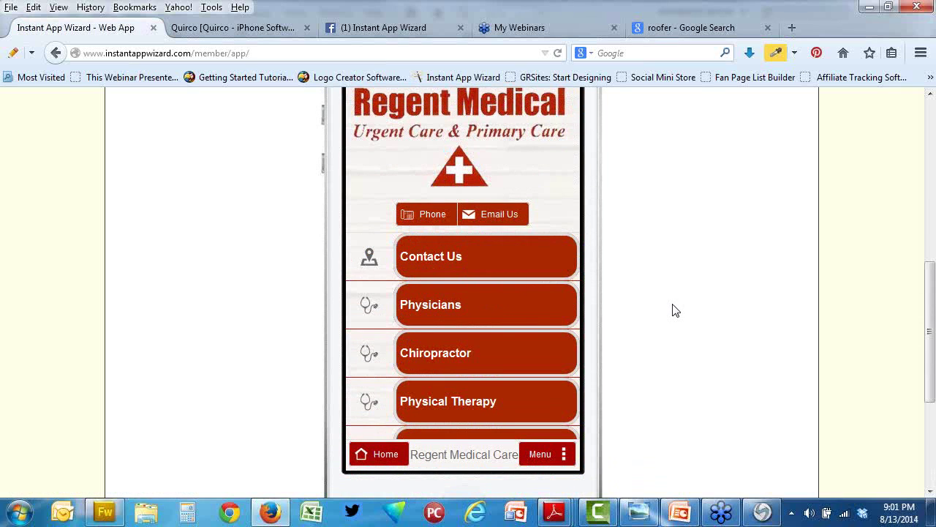
pyautogui.scroll(2, 588, 241)
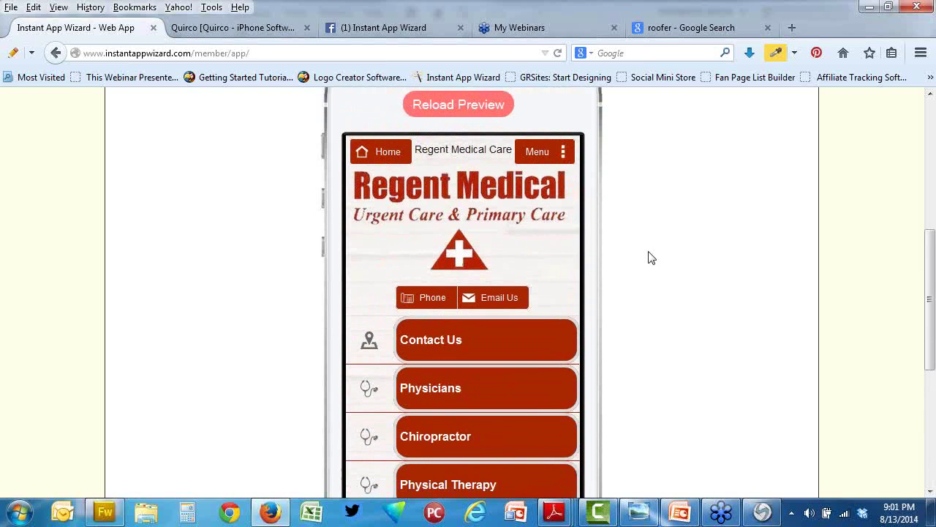
# Step: Review the phone preview showing Contact Us, Physicians, Chiropractor and Physical Therapy buttons
pyautogui.scroll(-2, 651, 257)
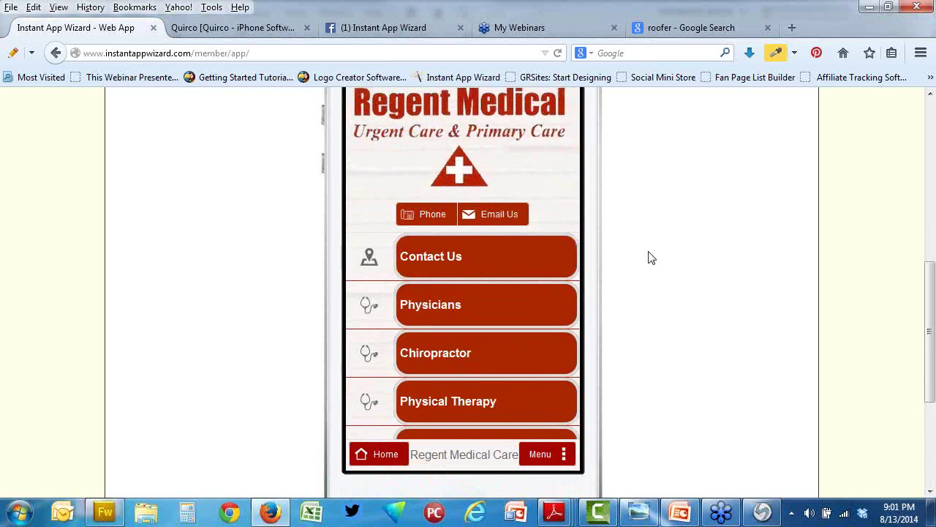
pyautogui.scroll(2, 651, 257)
pyautogui.scroll(-2, 649, 258)
pyautogui.scroll(2, 650, 259)
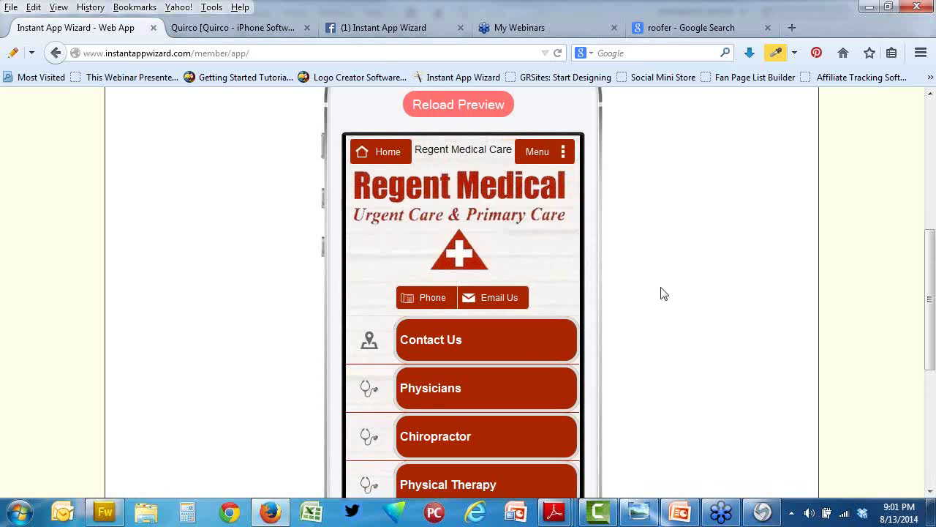
pyautogui.scroll(-2, 663, 293)
pyautogui.scroll(-1, 663, 294)
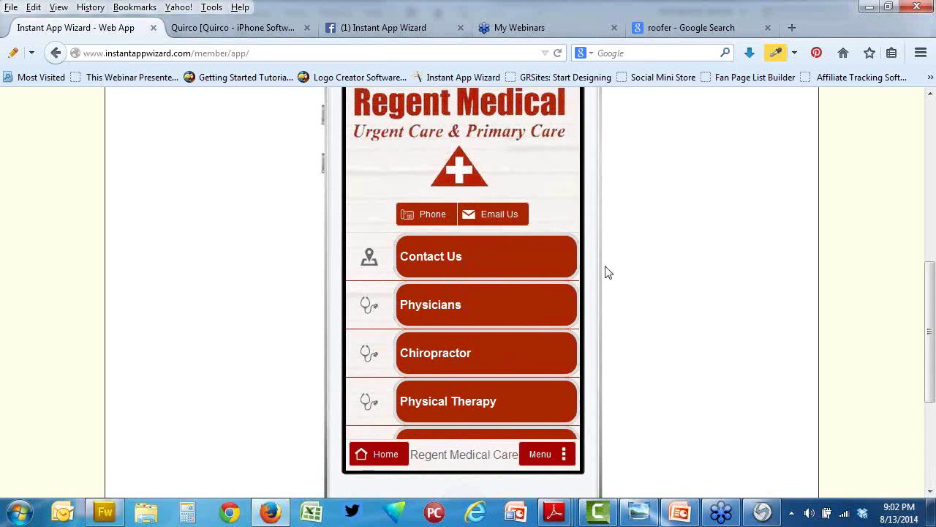
pyautogui.scroll(3, 707, 213)
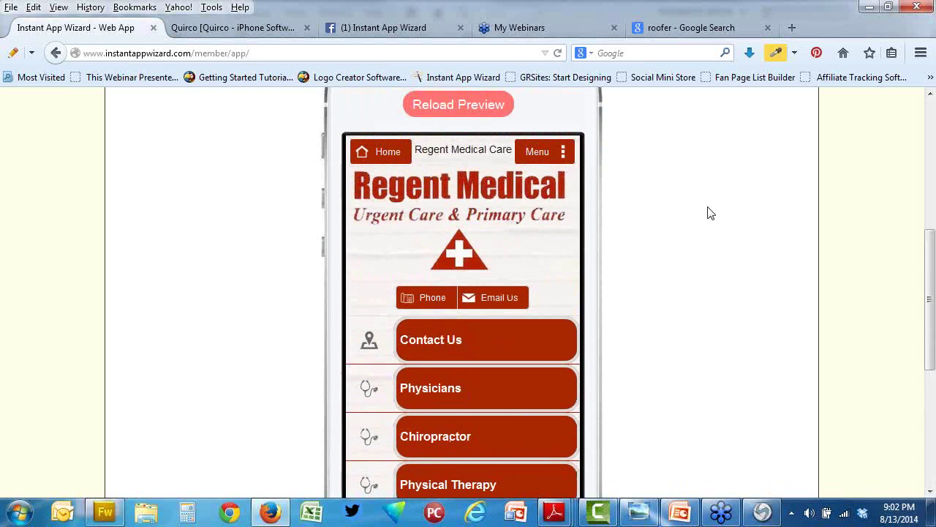